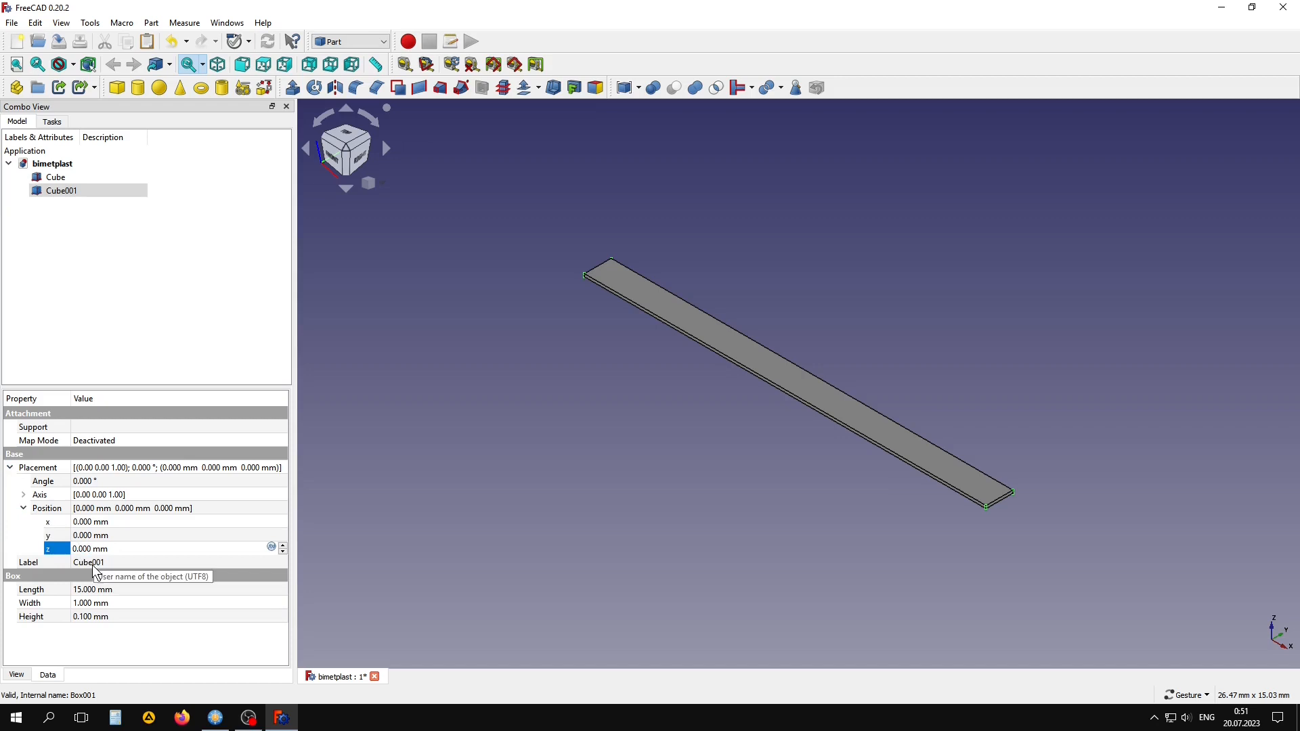
- Set the second cube's Z position to 0.1 mm and combine both cubes with Boolean Fragments
click(487, 467)
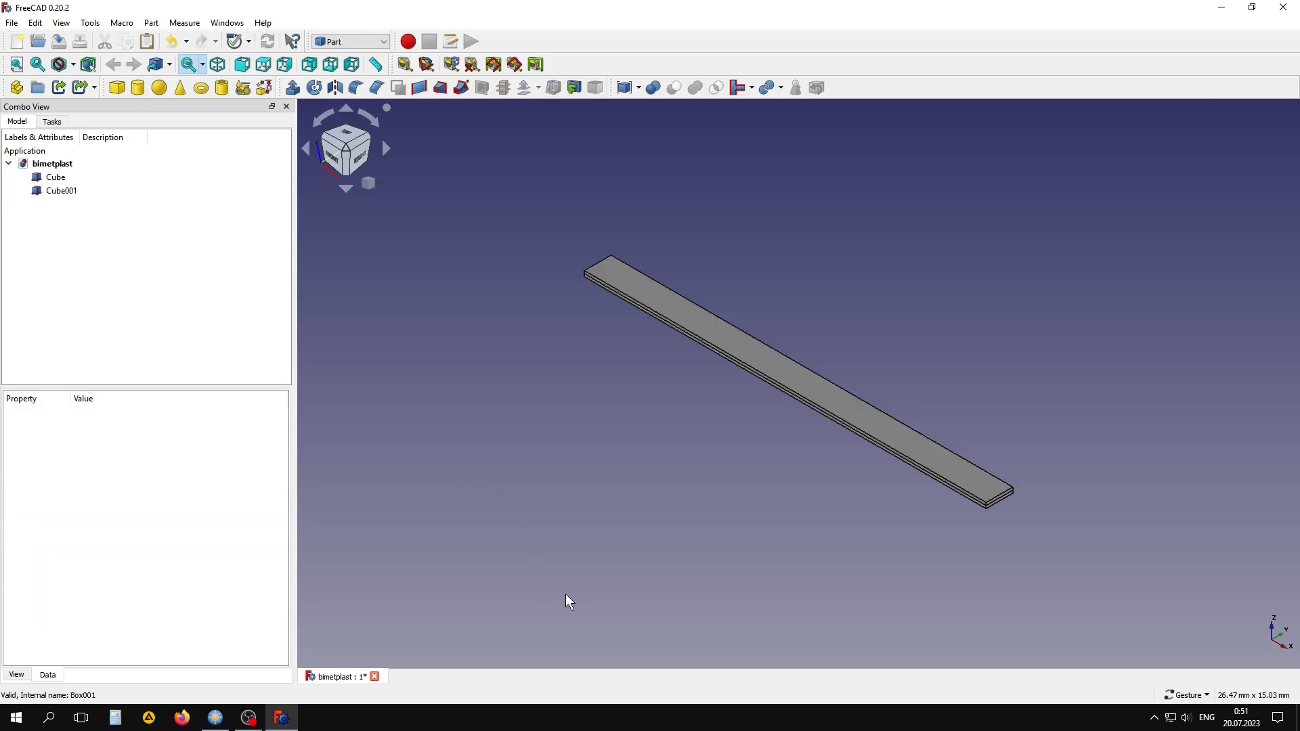
drag(75, 219, 61, 177)
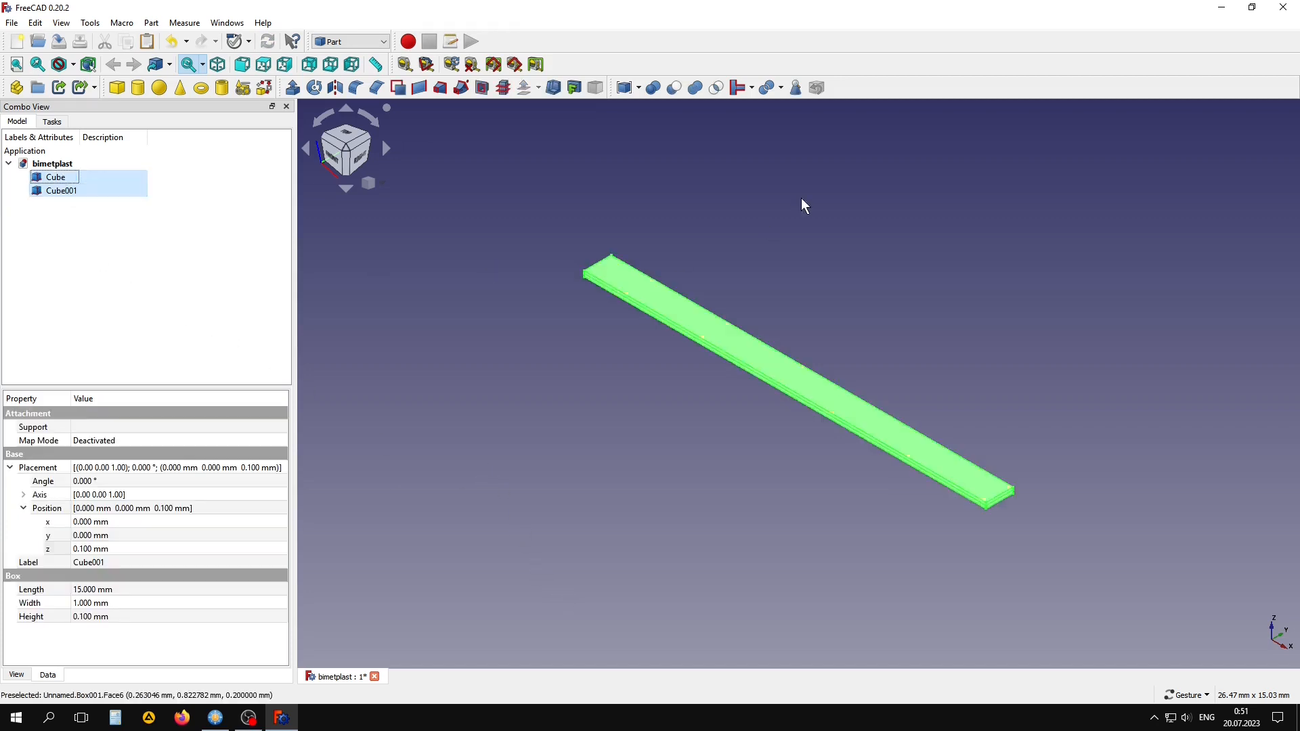
click(768, 86)
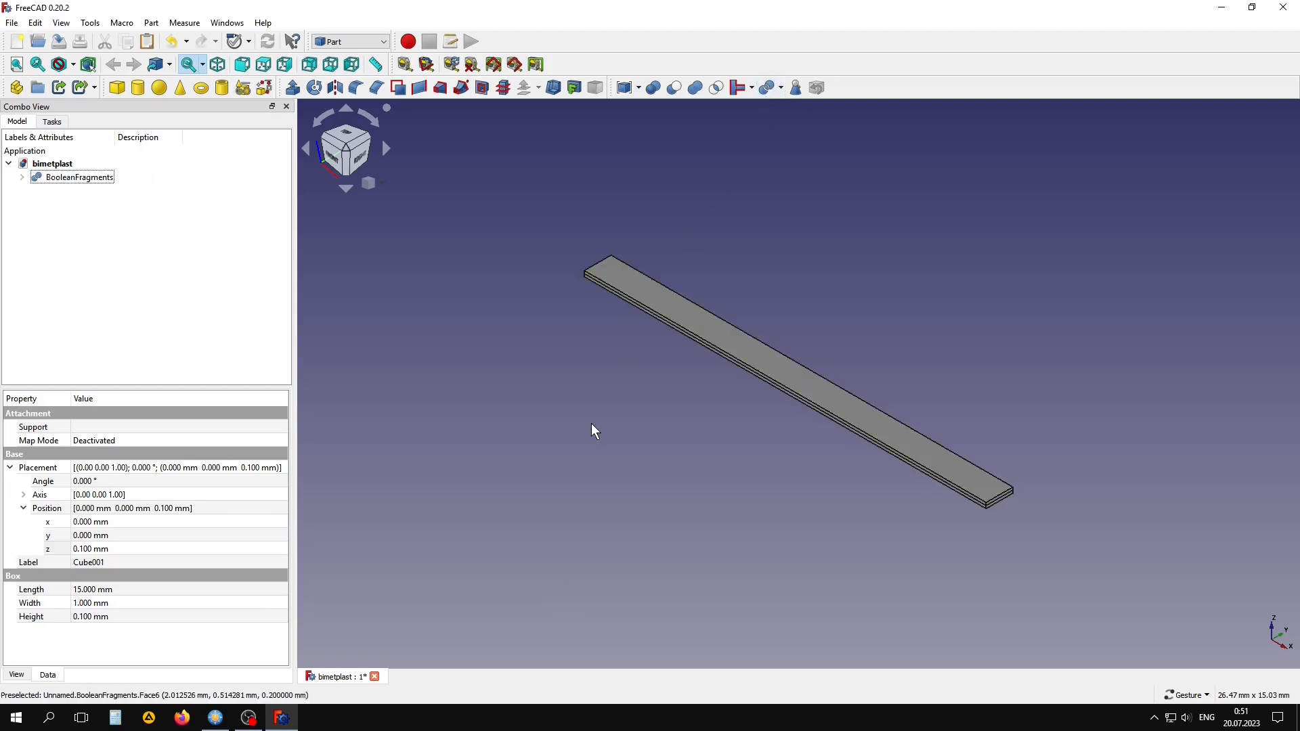
- Mesh the Boolean Fragments object with Gmsh in the FEM workbench, using 1st-order elements and a maximum element size of 0.2 mm
click(351, 41)
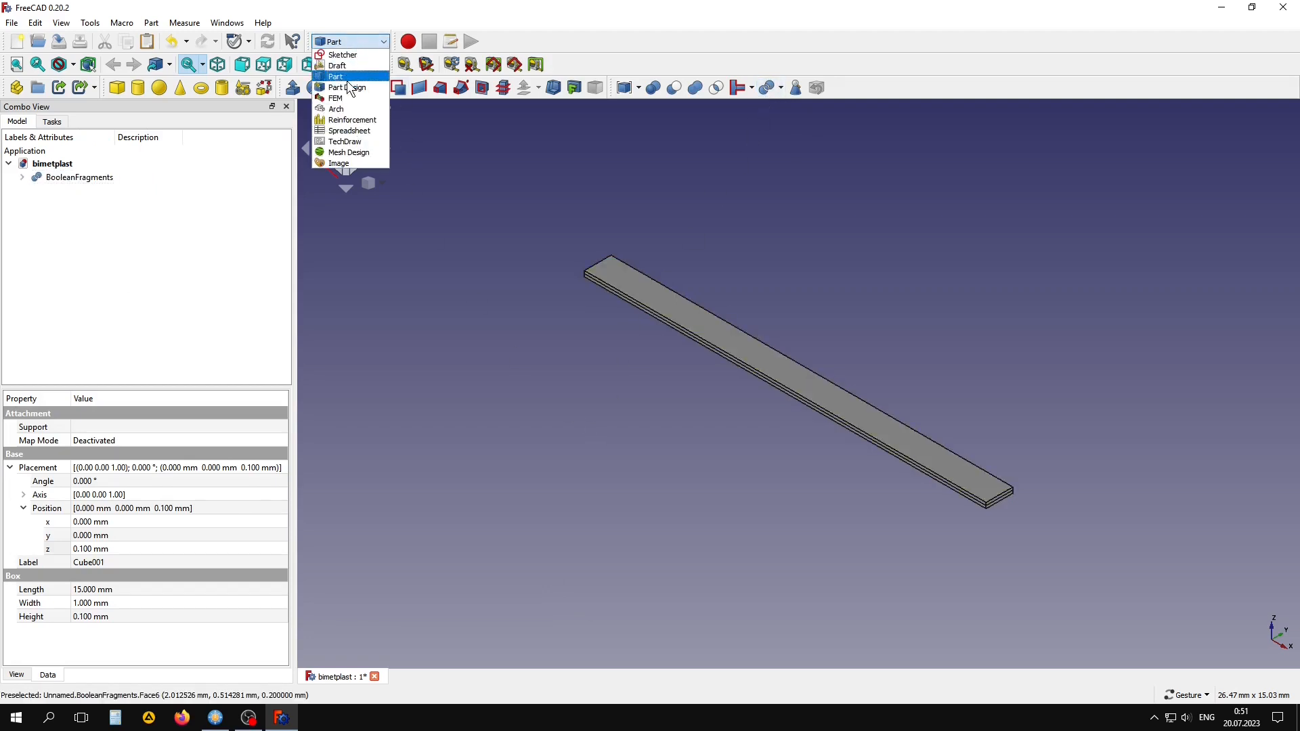
click(343, 98)
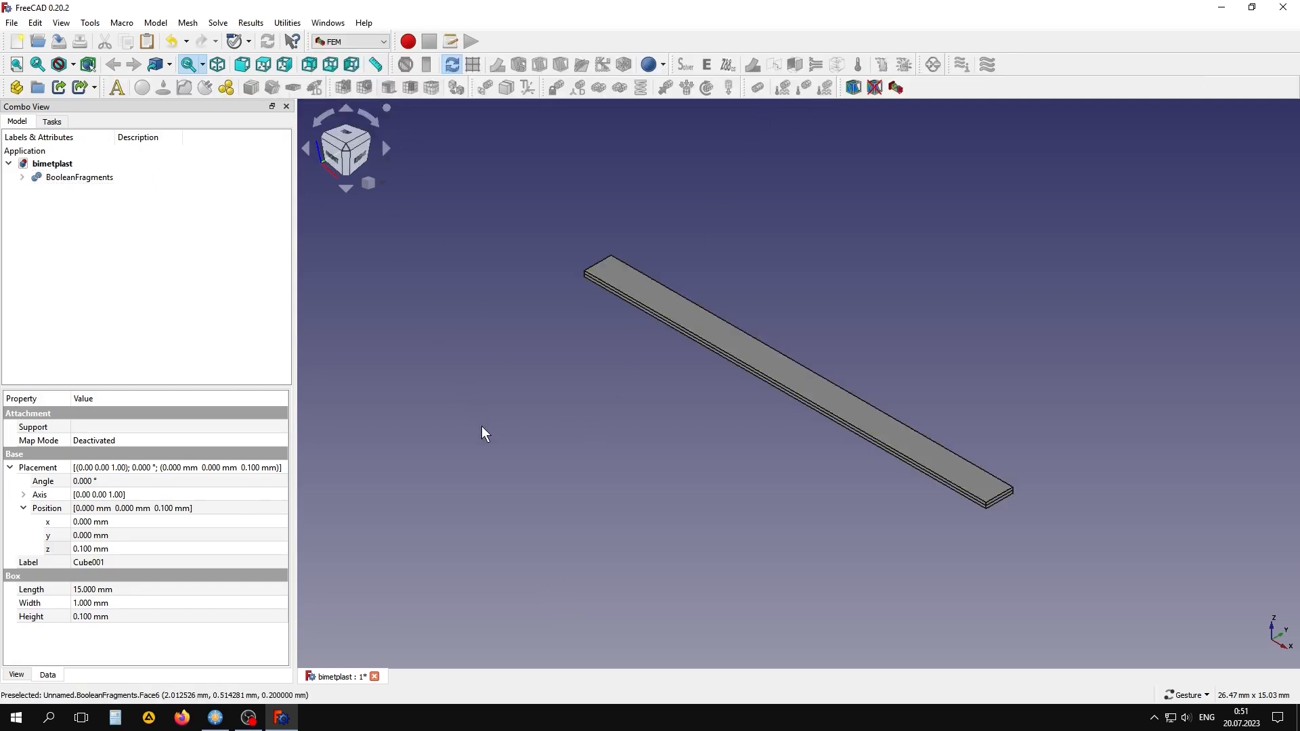
click(76, 178)
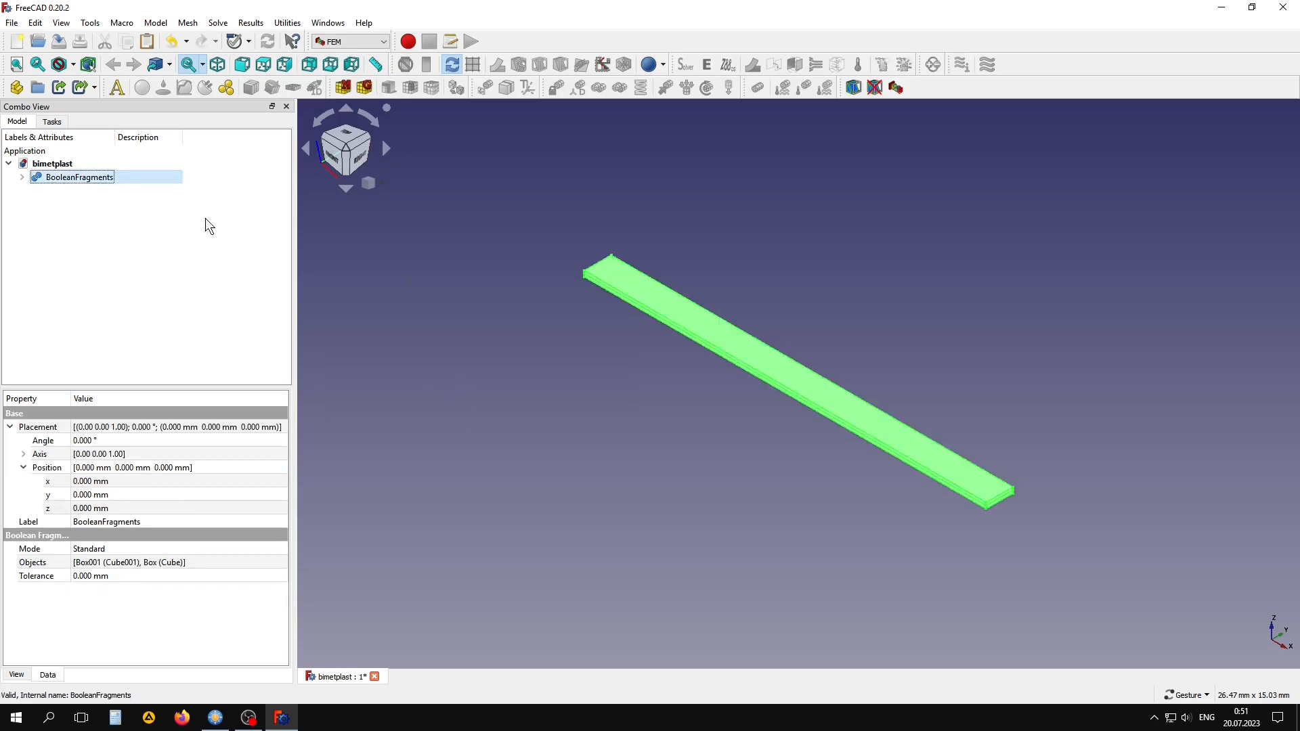
click(364, 88)
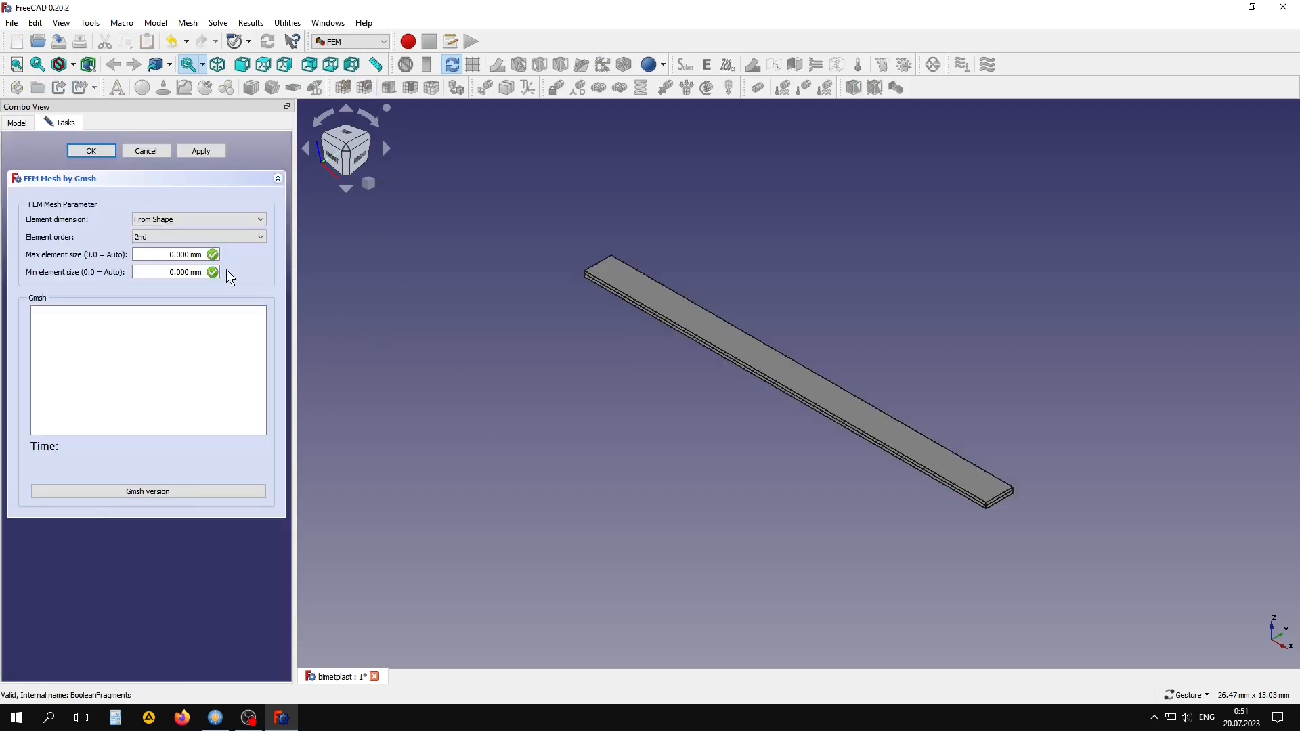
click(179, 255)
text(2)
click(161, 233)
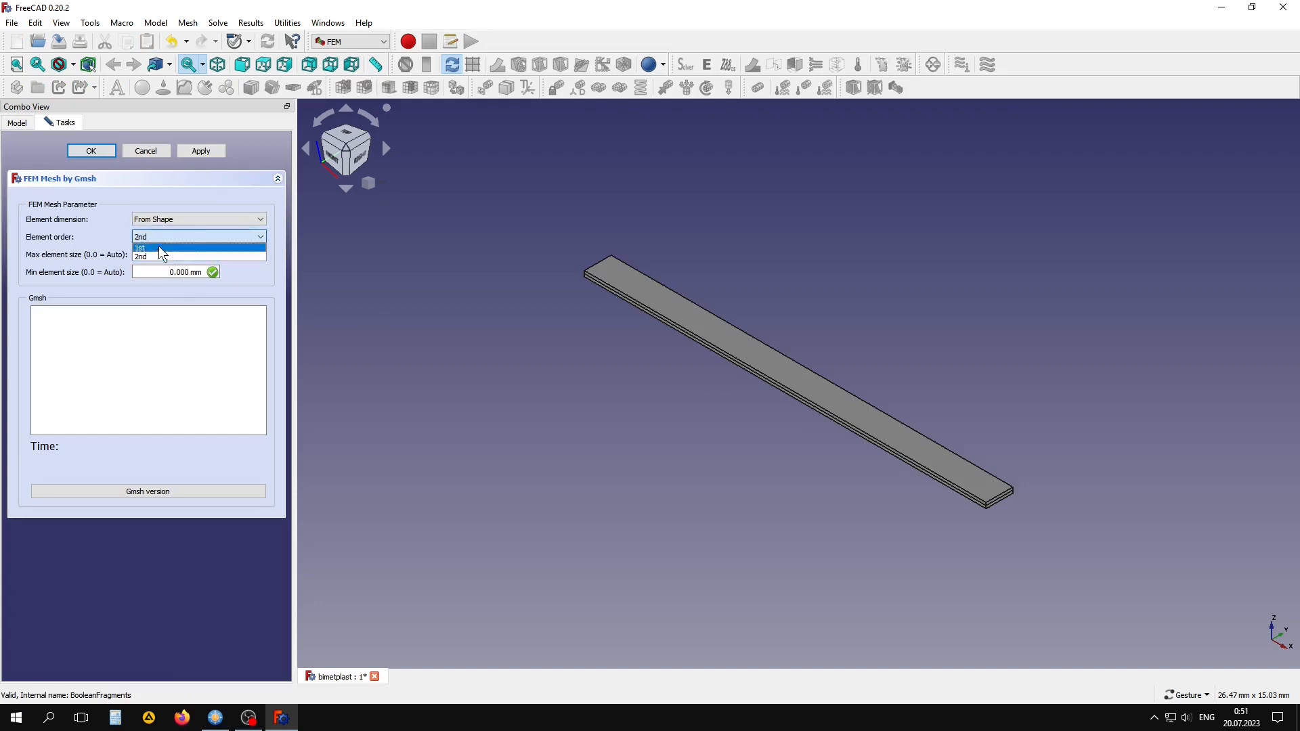
click(158, 246)
click(217, 152)
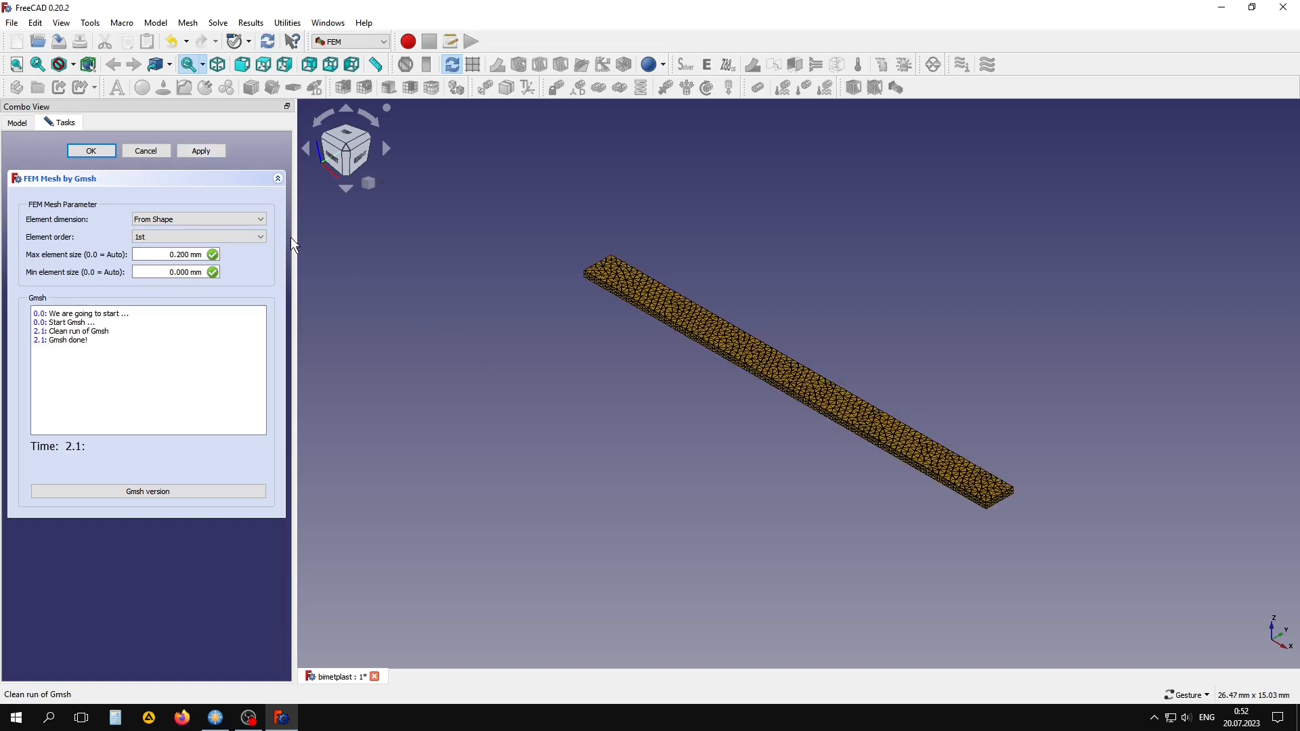
click(94, 152)
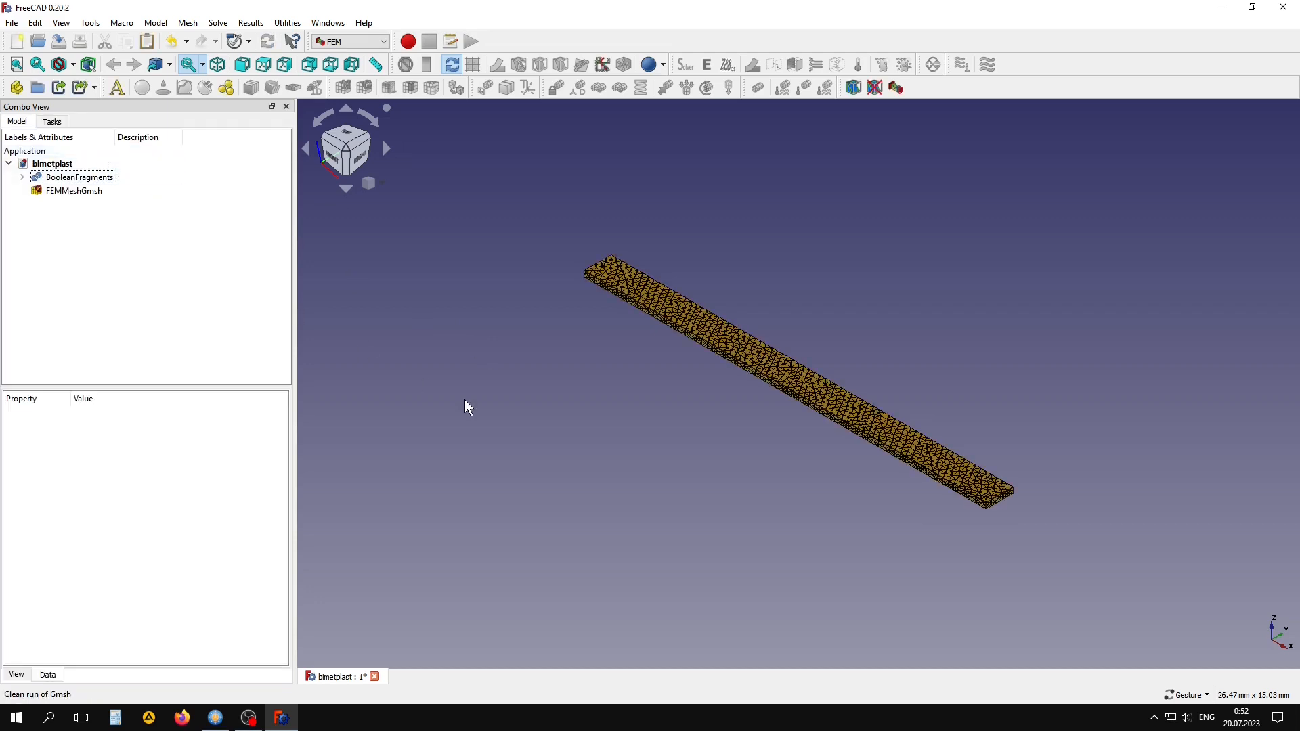
- Create a mesh group on the Gmsh mesh that references the upper strip as a solid
click(89, 192)
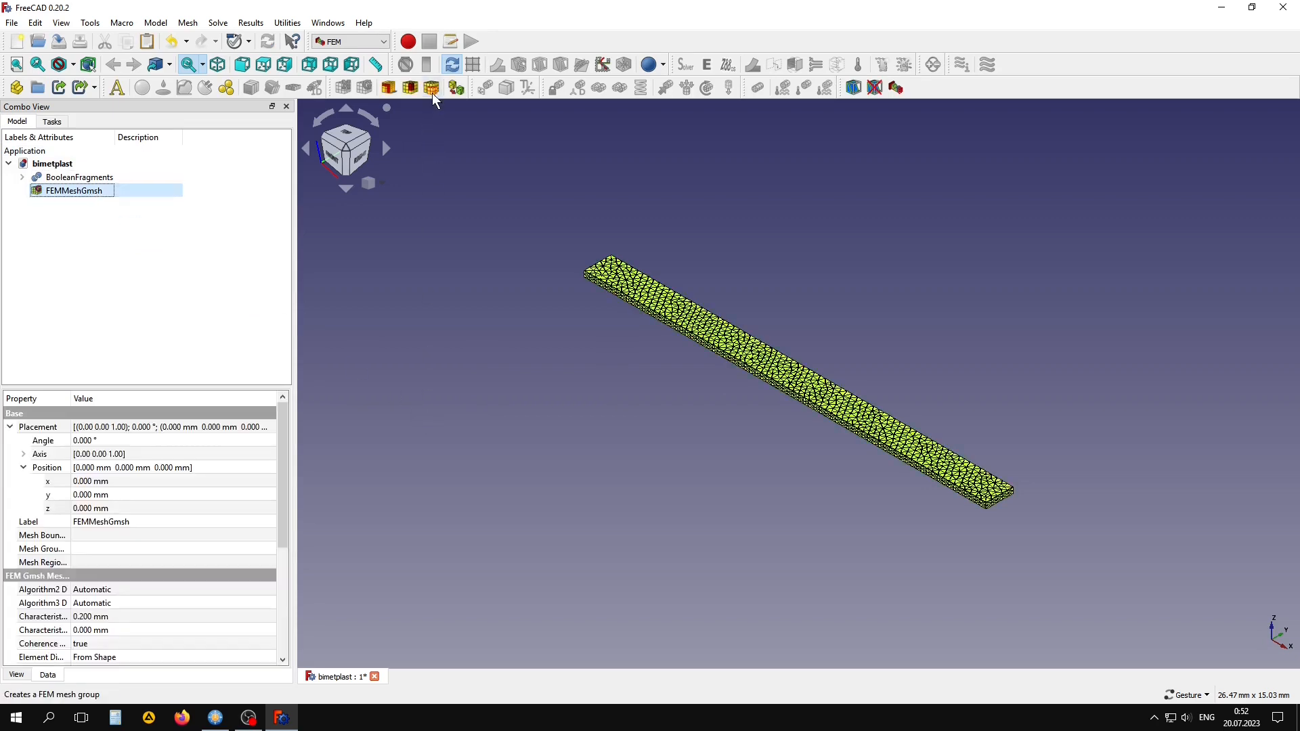
click(432, 89)
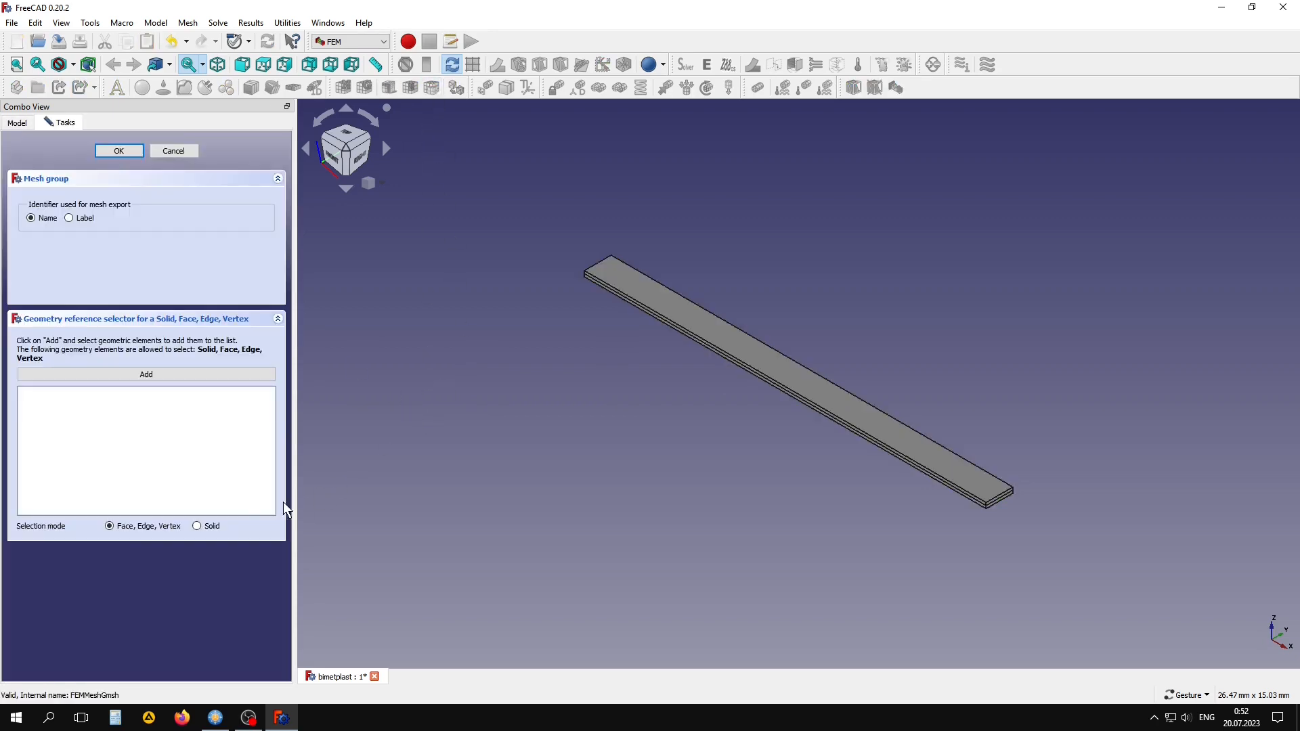
click(212, 530)
click(193, 374)
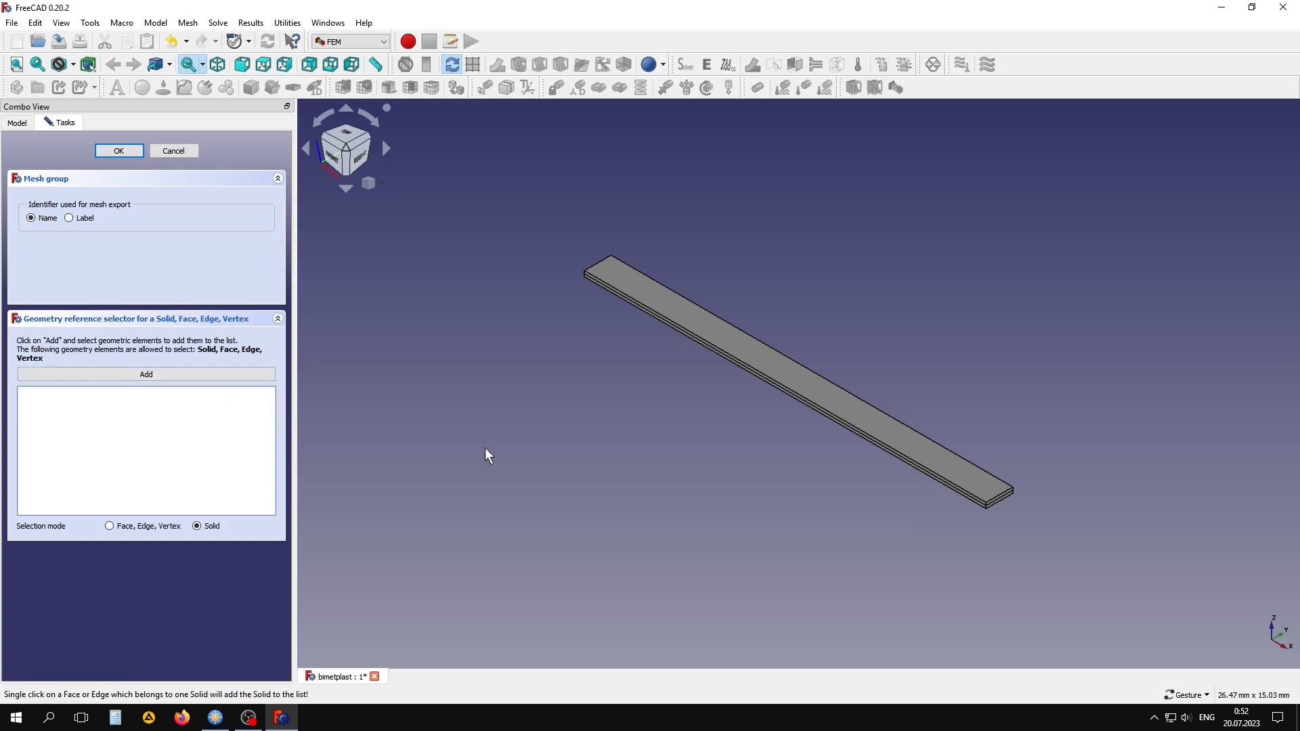
click(705, 328)
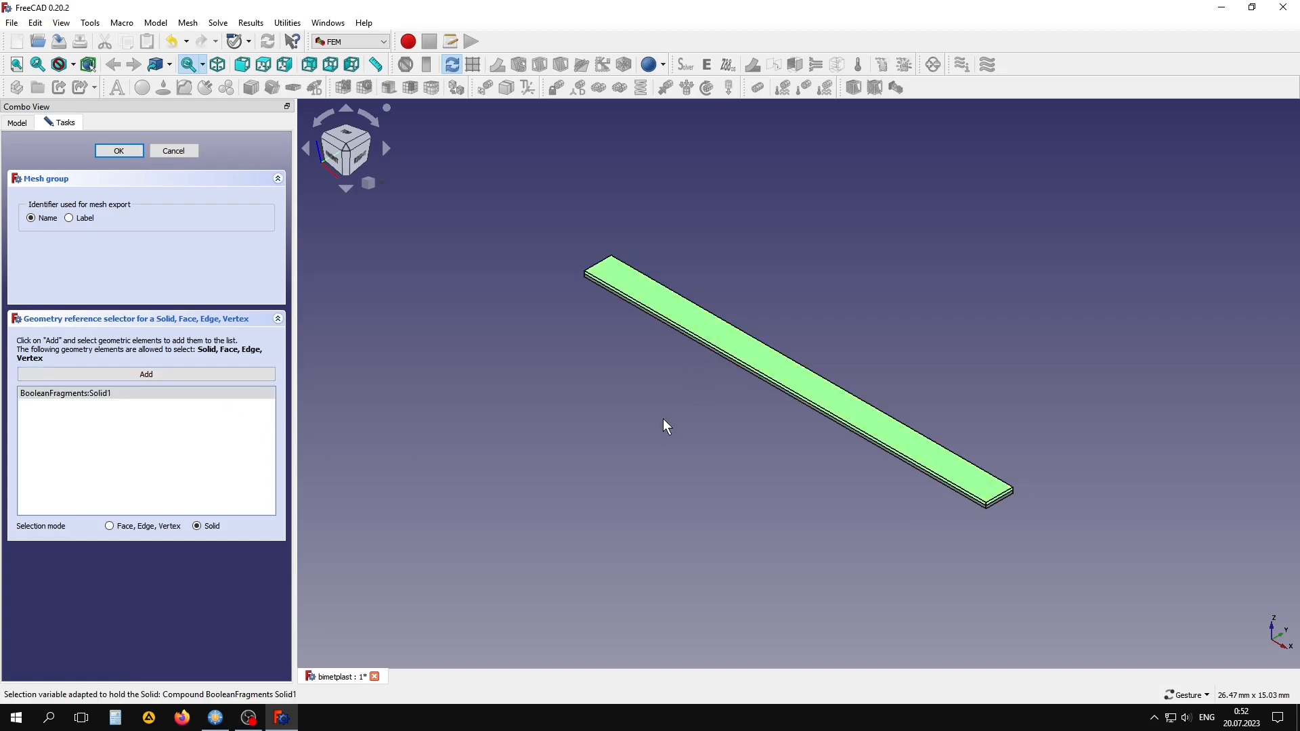
click(114, 152)
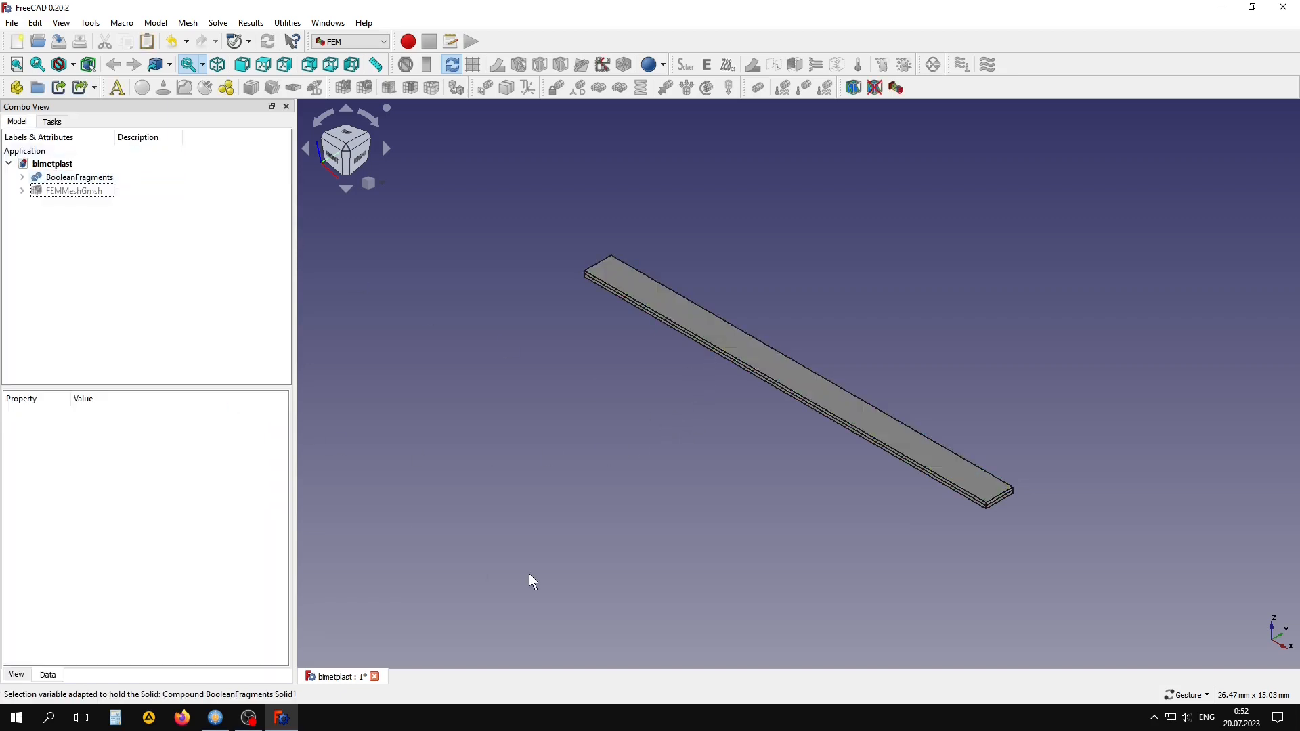
- Create a second mesh group on the Gmsh mesh that references the lower strip as a solid
click(87, 192)
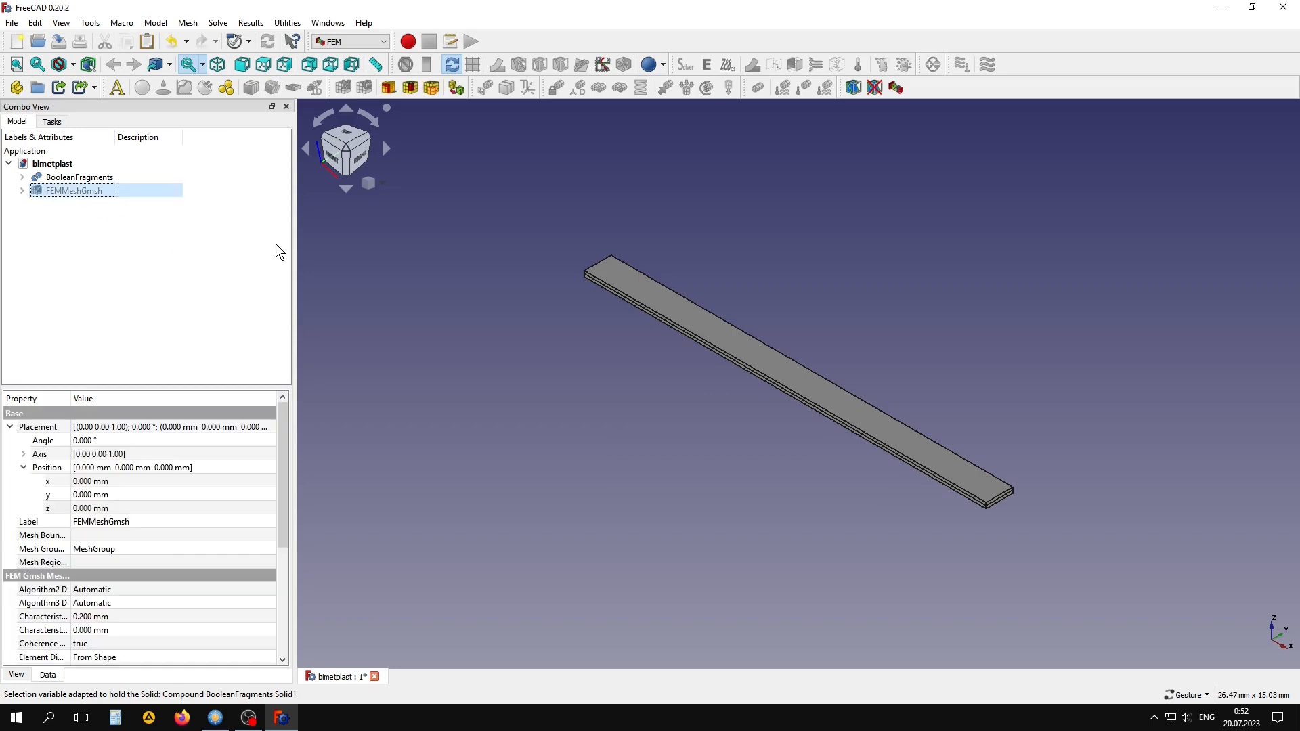
click(429, 88)
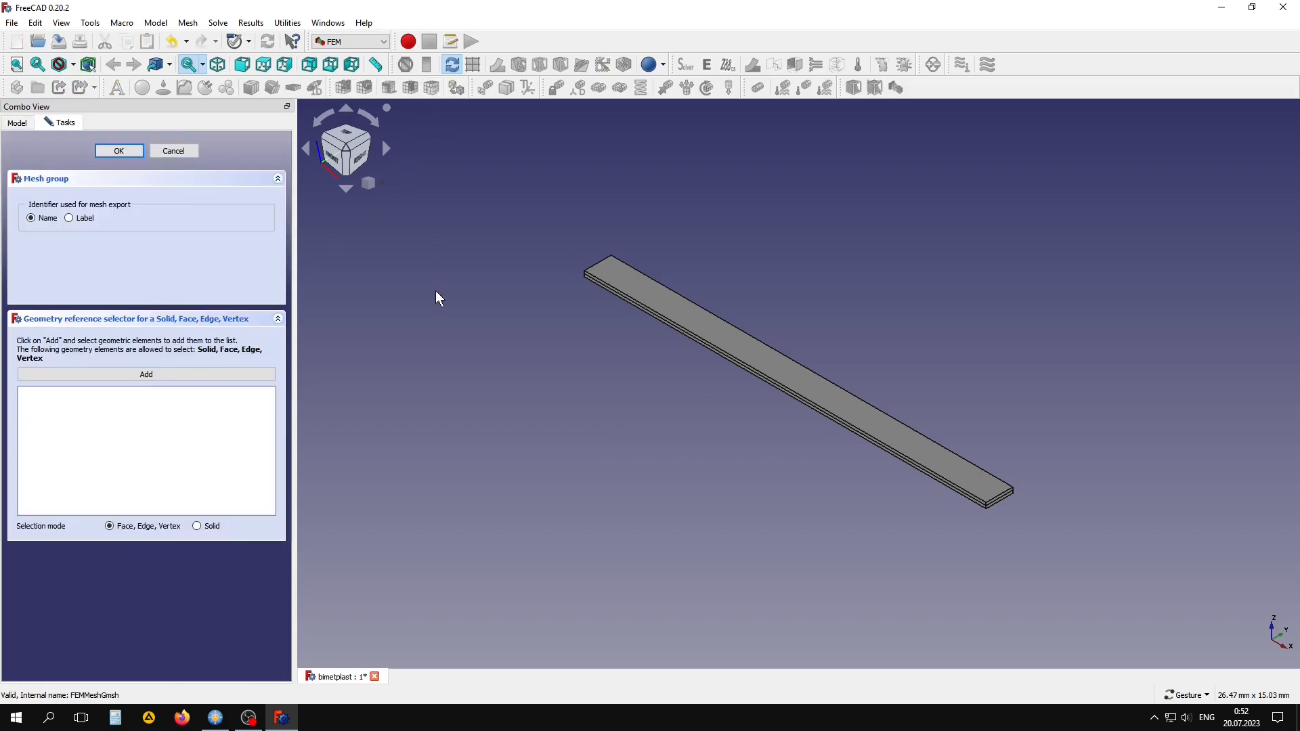
click(197, 526)
click(381, 137)
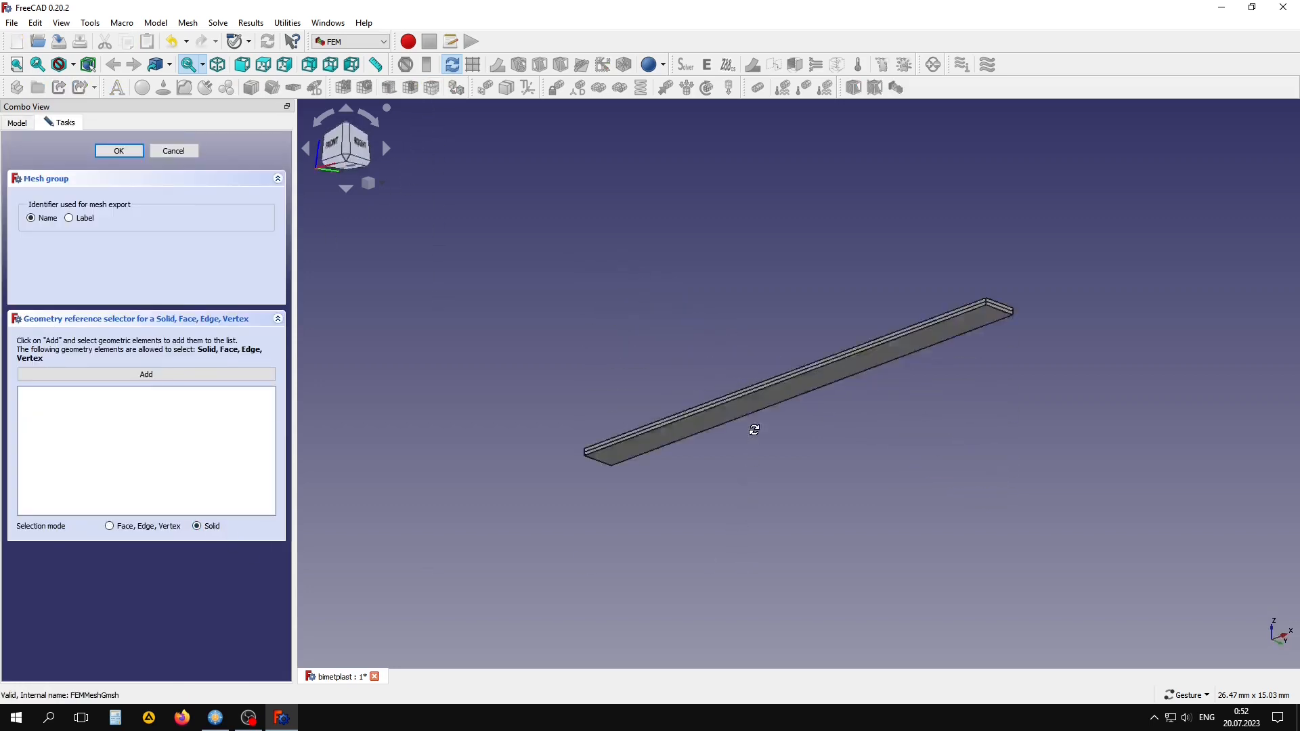
click(791, 390)
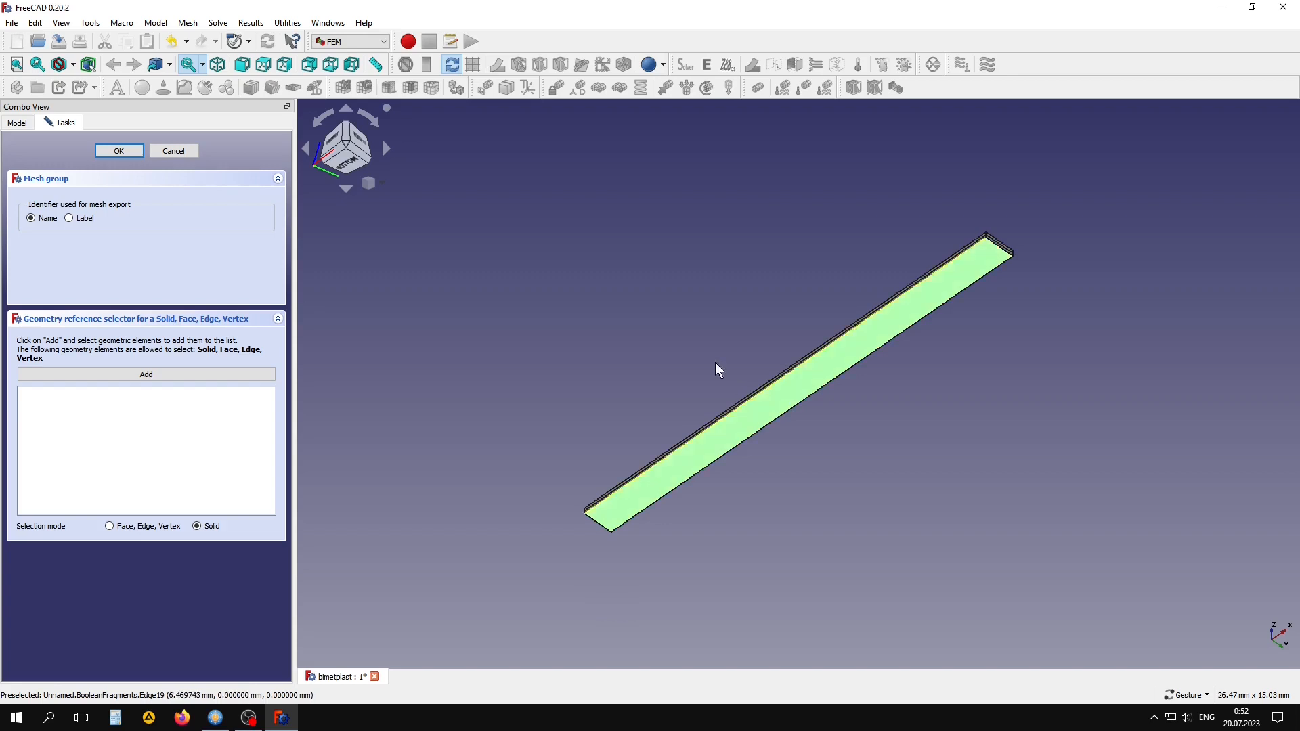
click(217, 376)
click(697, 455)
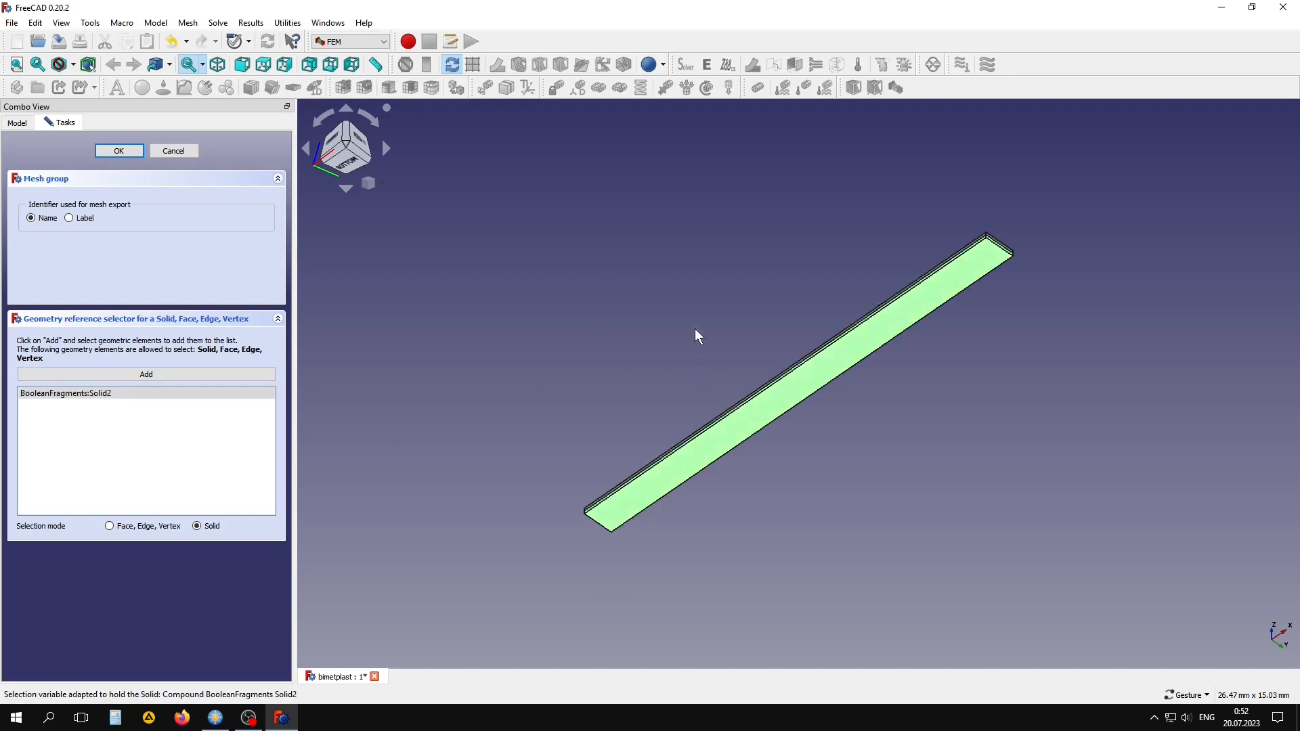
drag(695, 329, 823, 483)
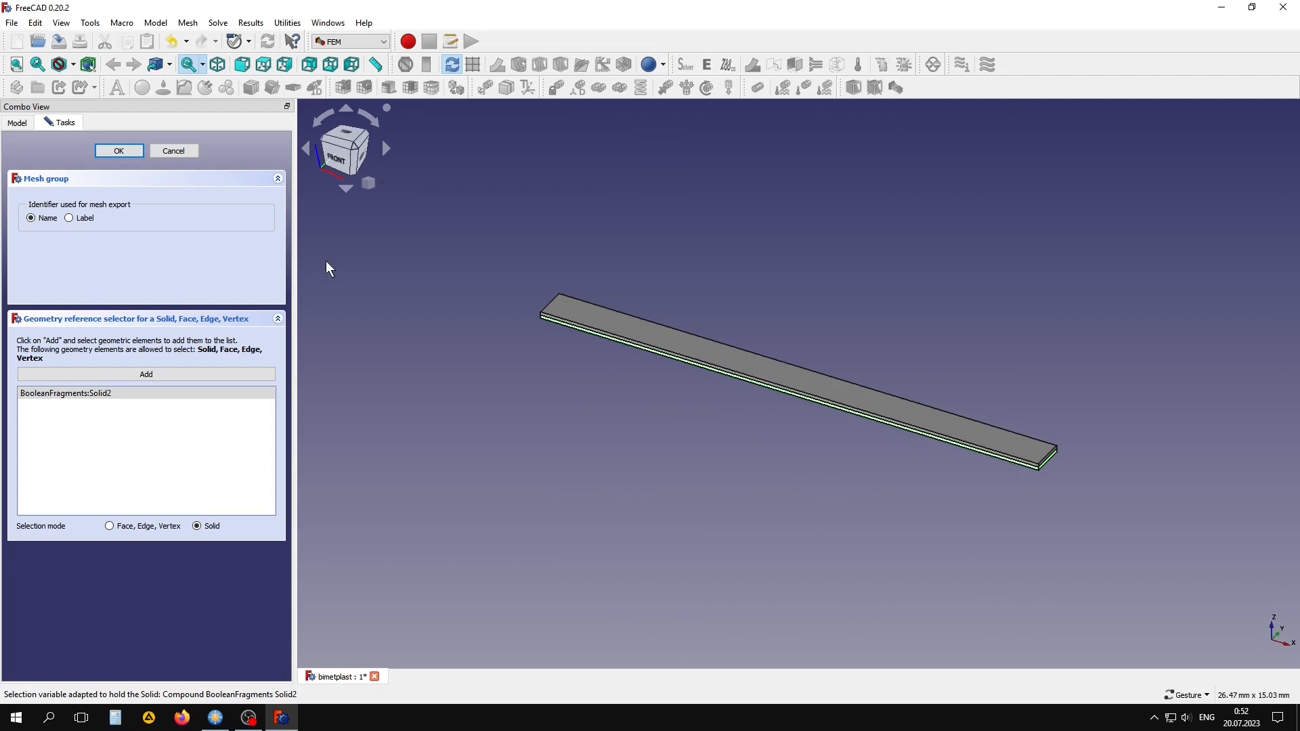
click(120, 150)
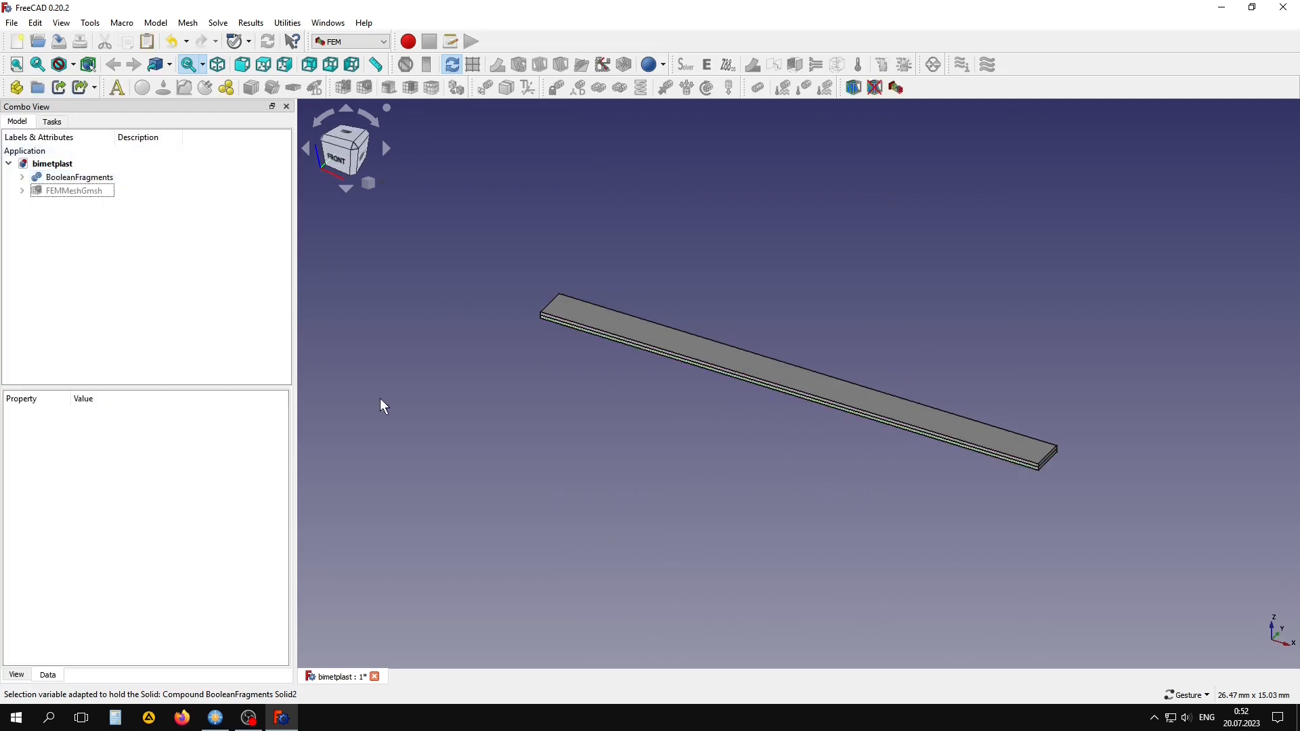
- Regenerate the Gmsh mesh with its existing parameters and export it as bimetplast.unv to the elmer folder
double_click(61, 191)
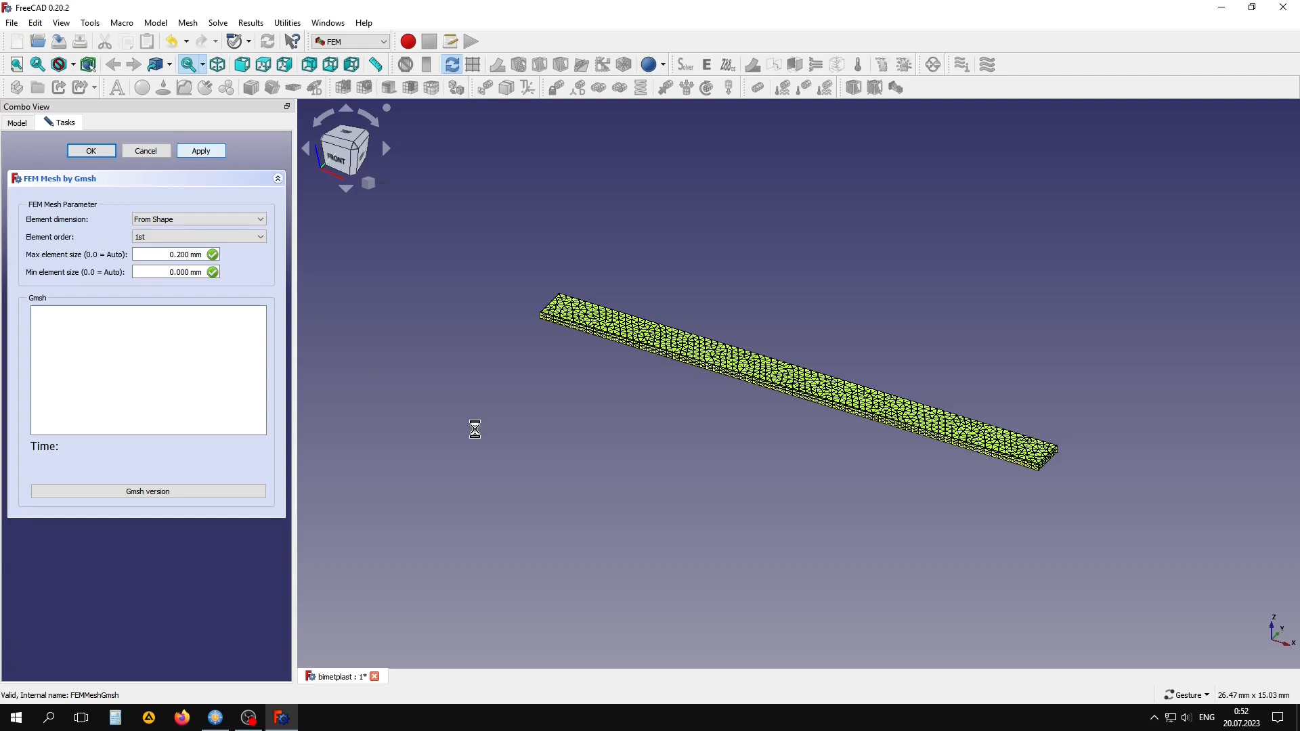
click(91, 151)
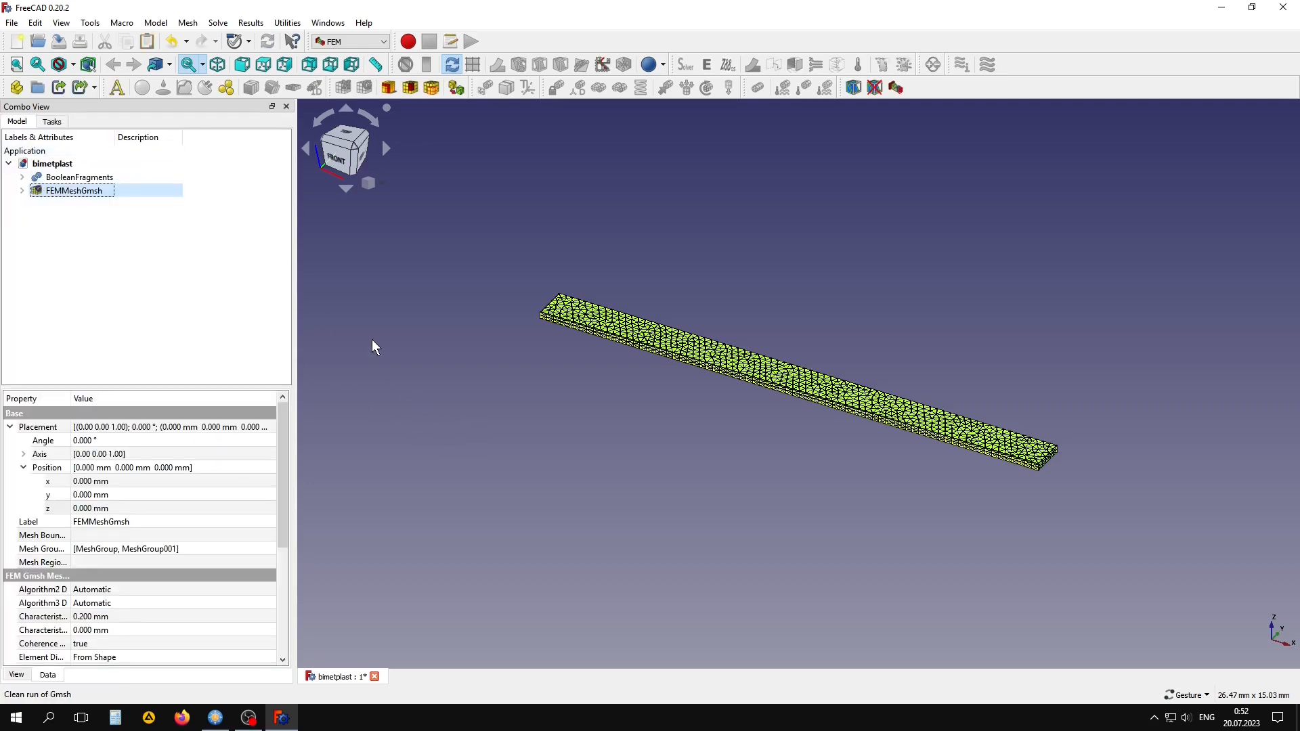
click(12, 23)
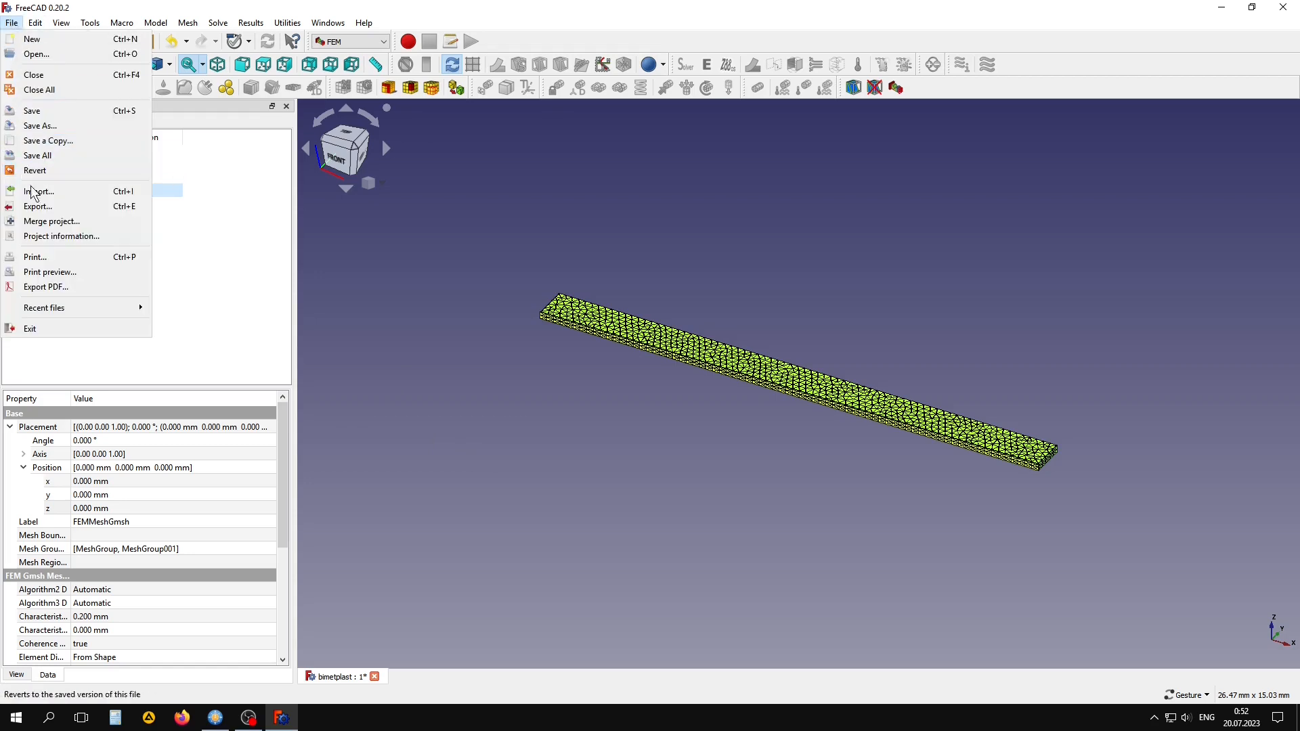
click(37, 206)
click(486, 469)
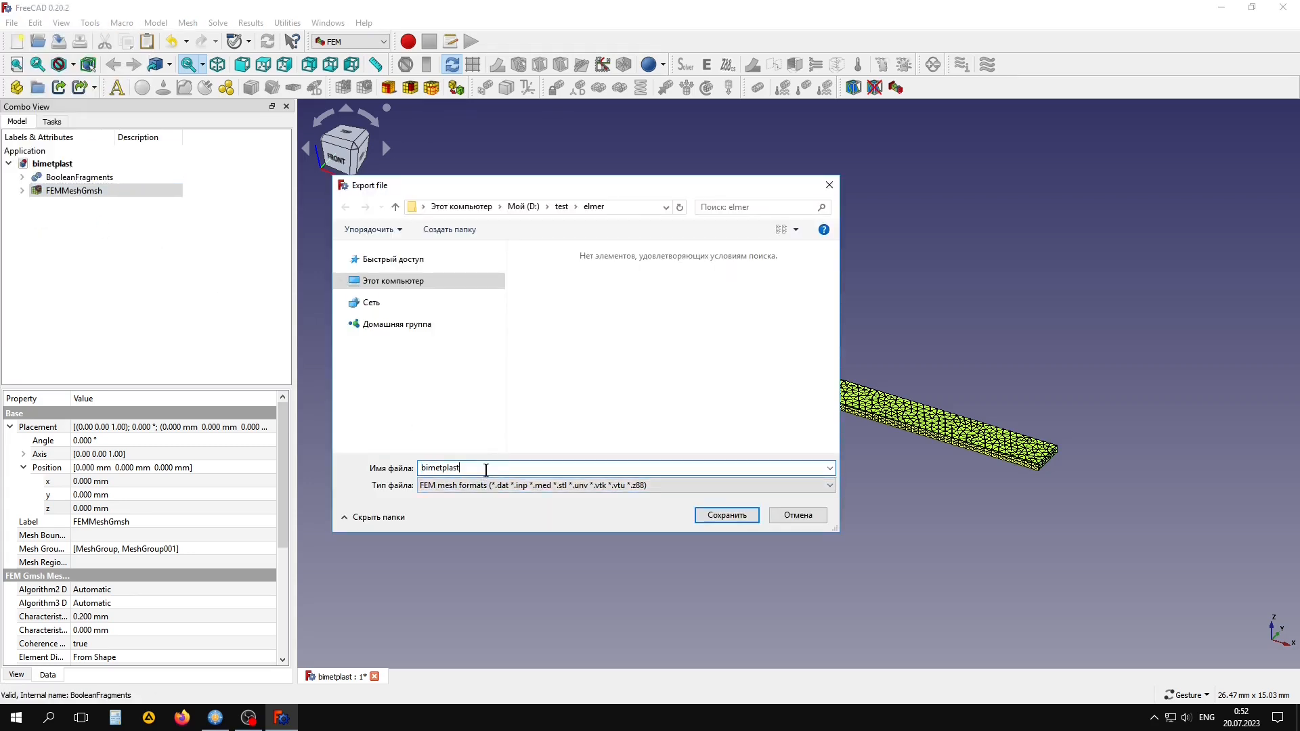
text(.)
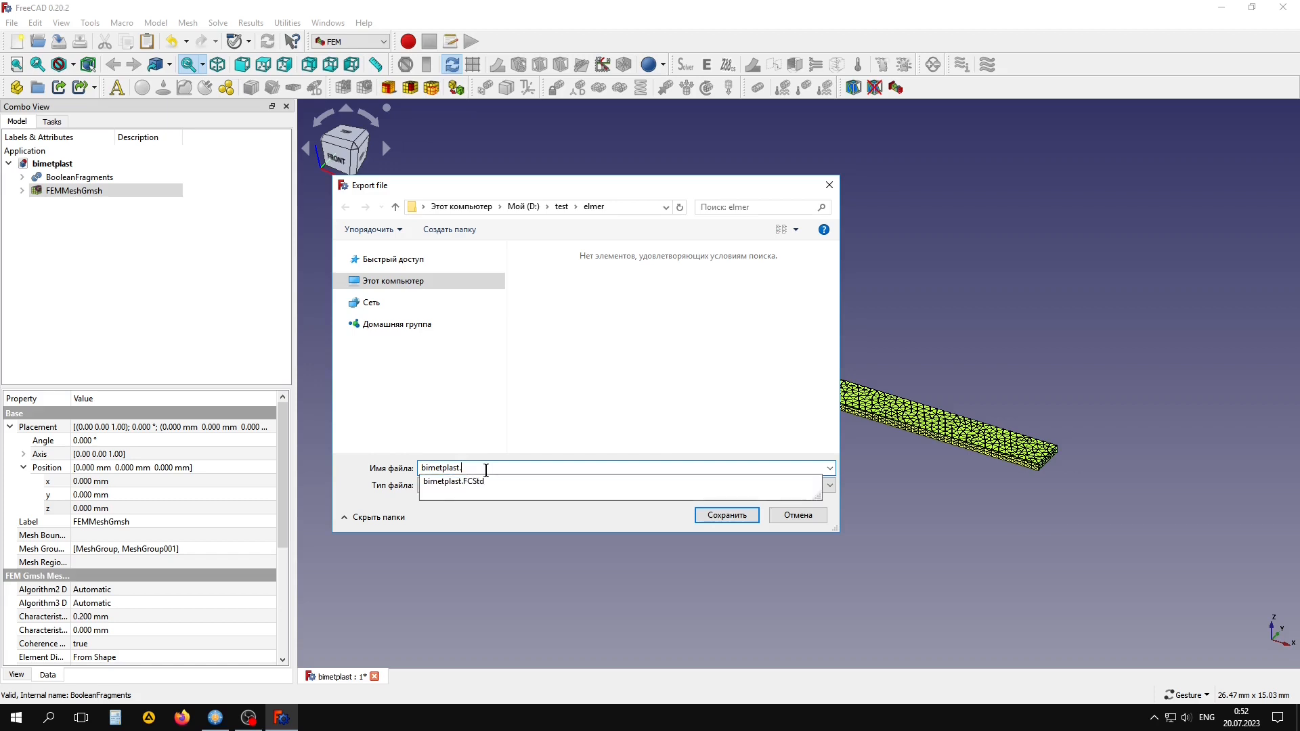
text(unv)
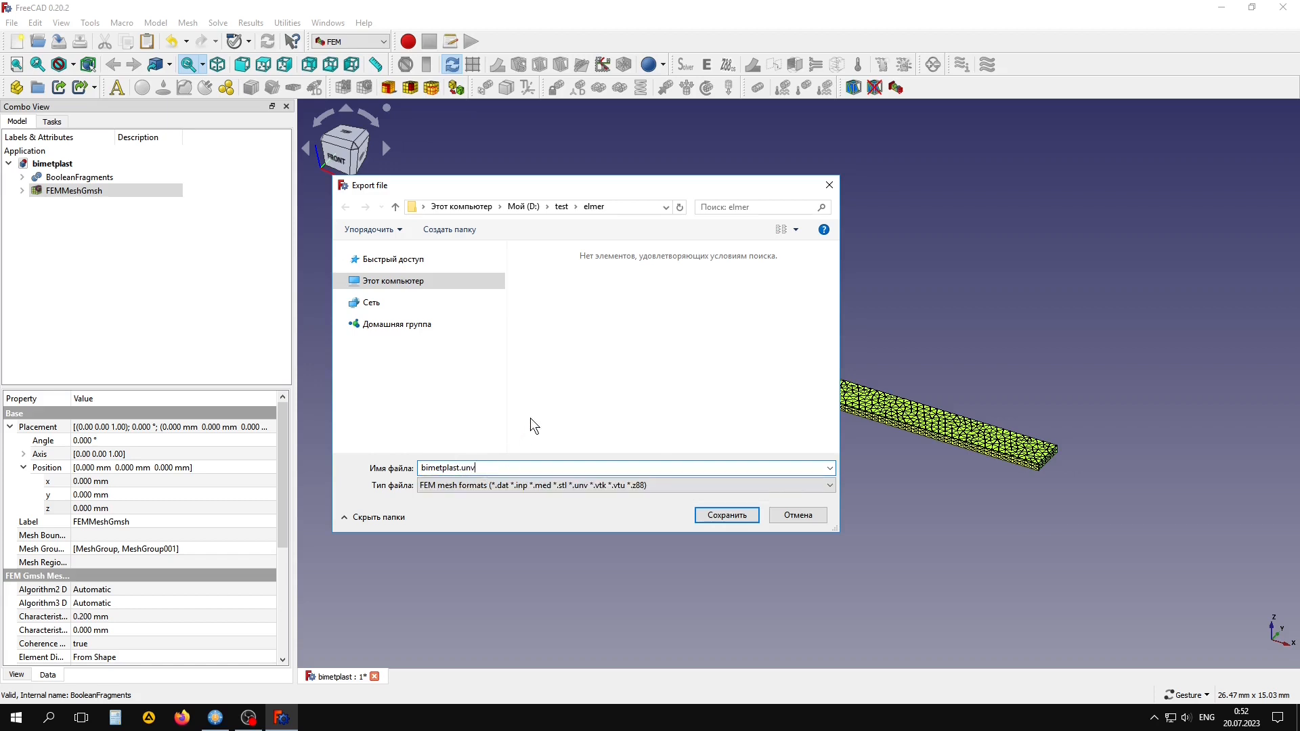
click(738, 515)
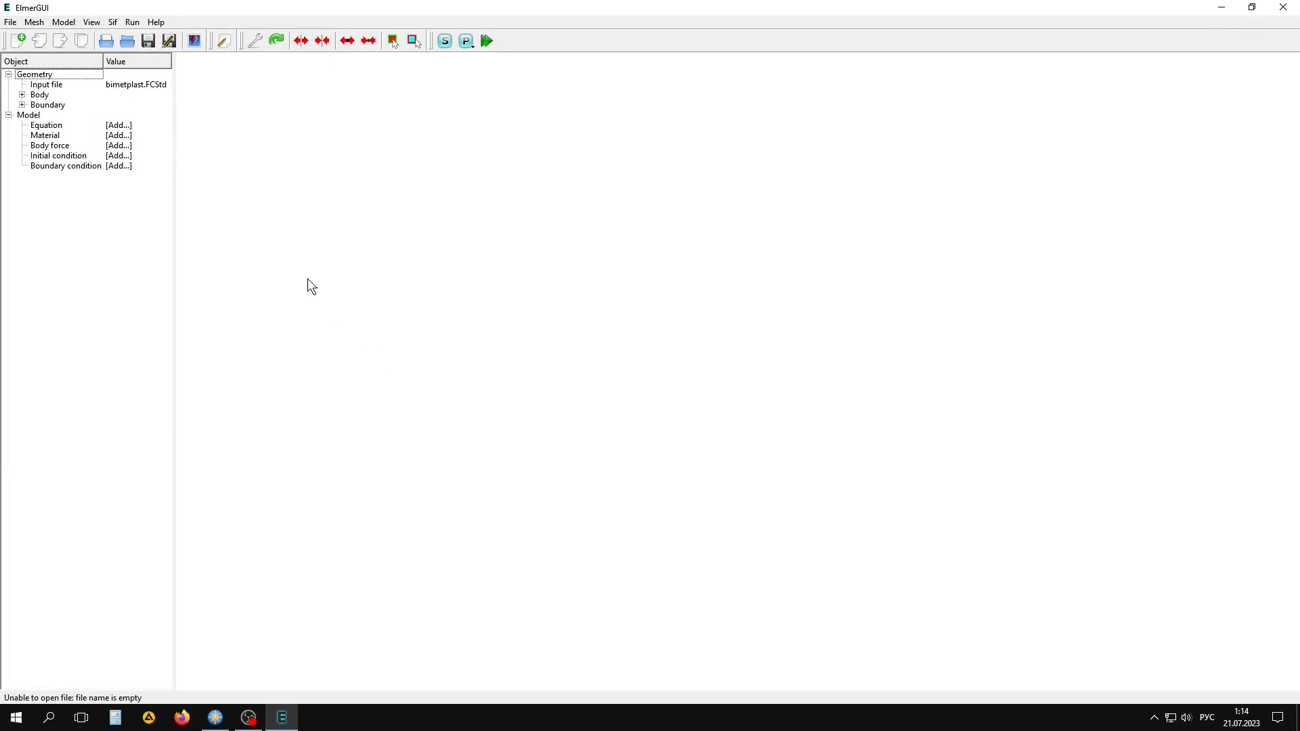
- Switch to ElmerGUI and load bimetplast.unv as the geometry input file
click(106, 41)
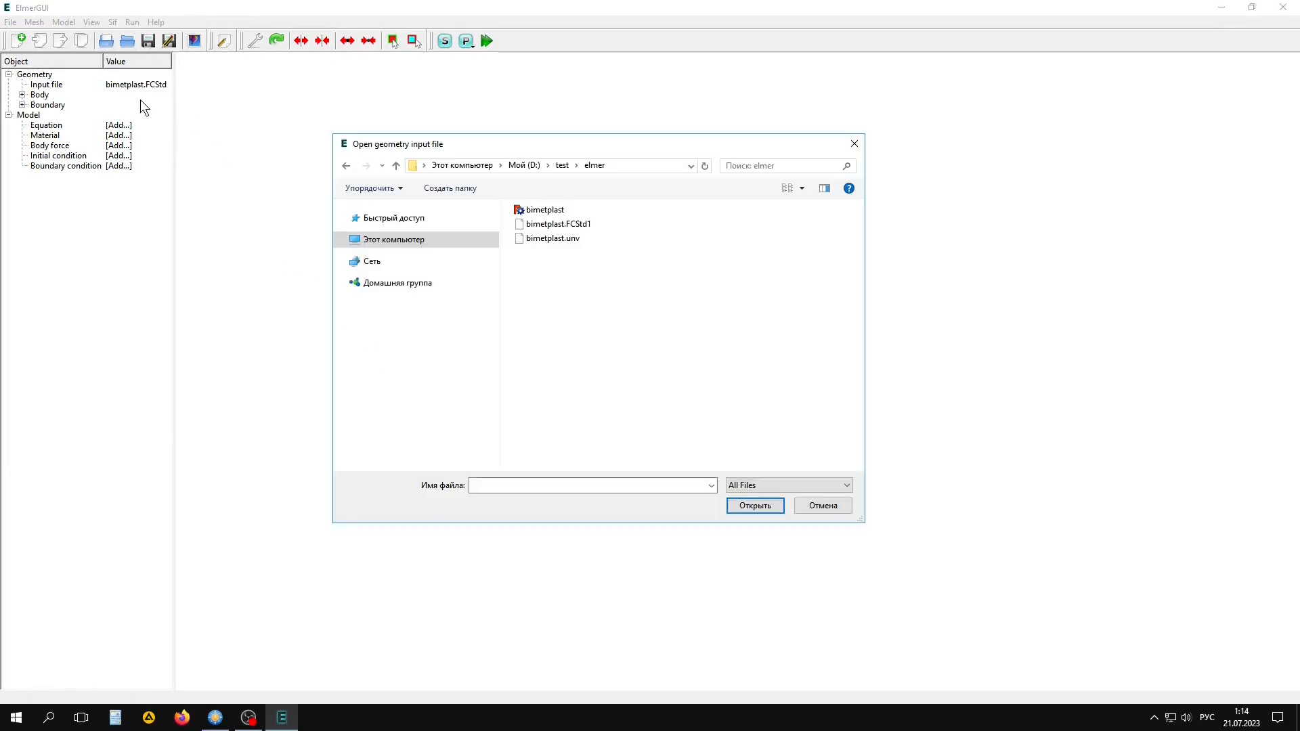
click(564, 241)
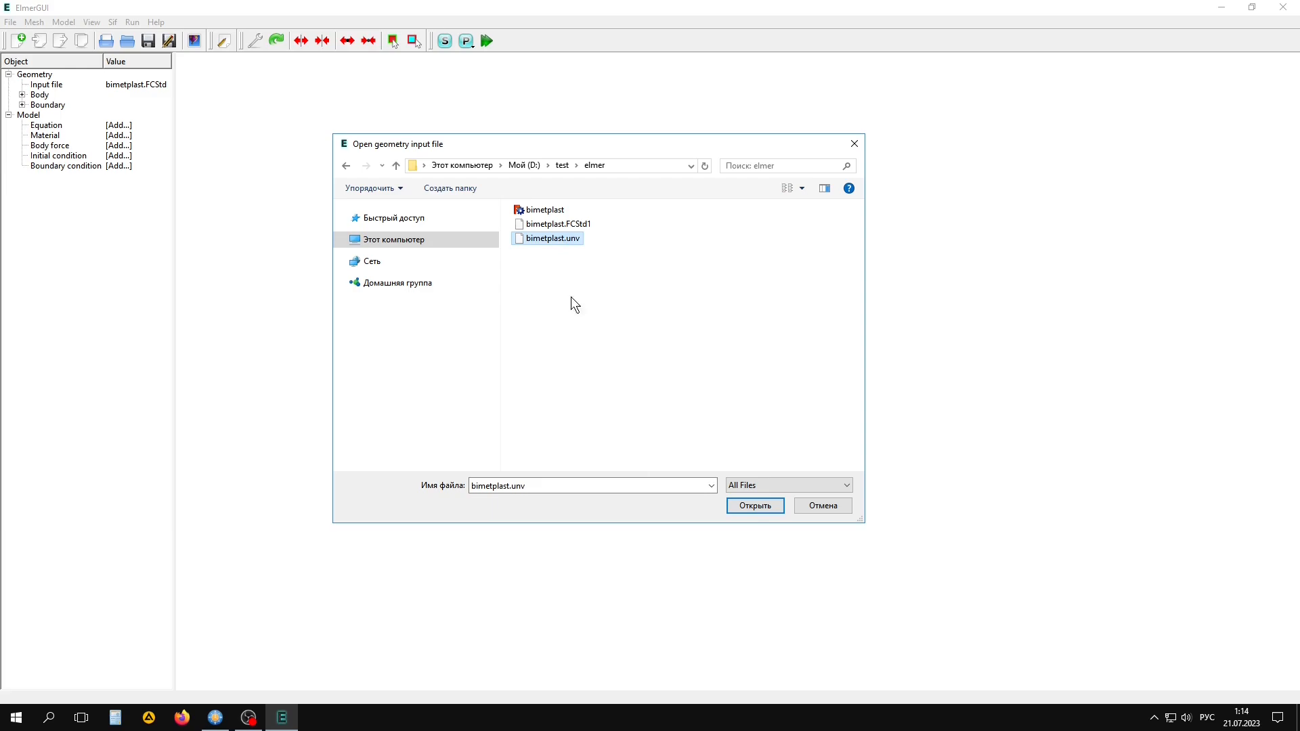
click(749, 506)
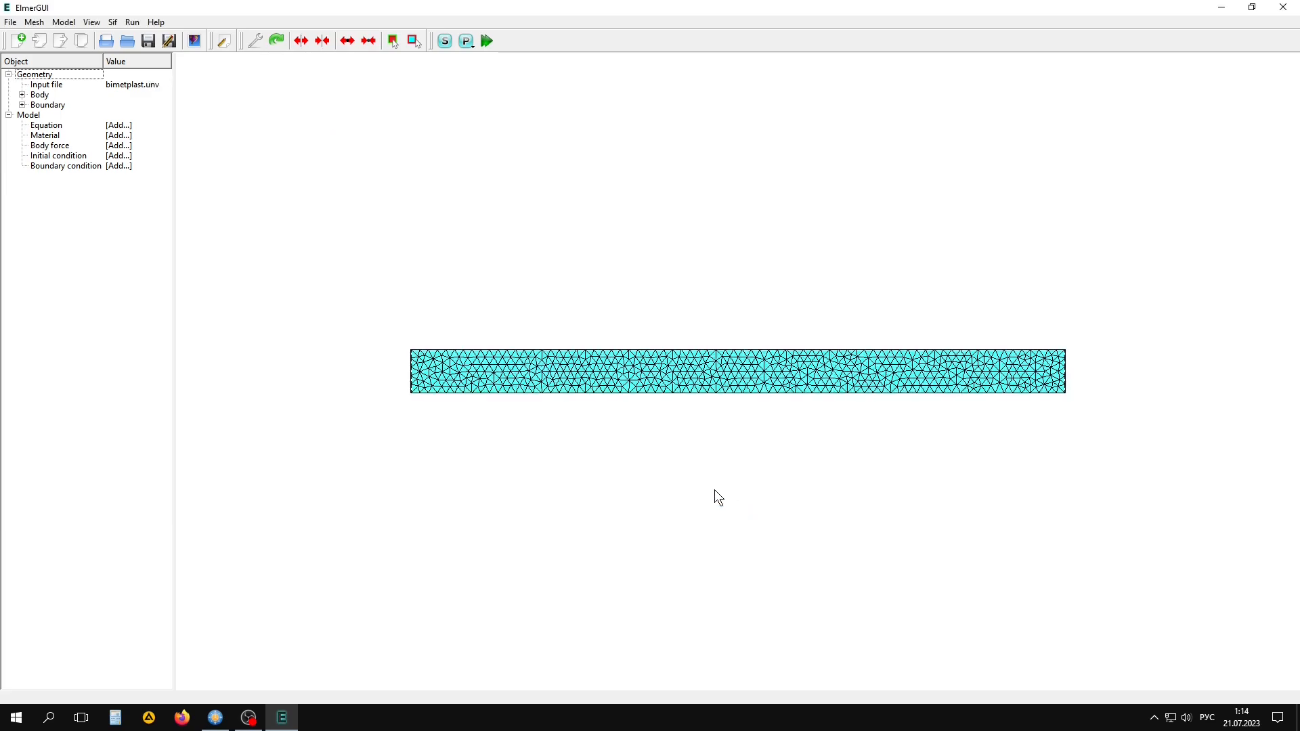
- Open the model summary to check the imported mesh's bodies and boundaries
drag(700, 528, 709, 306)
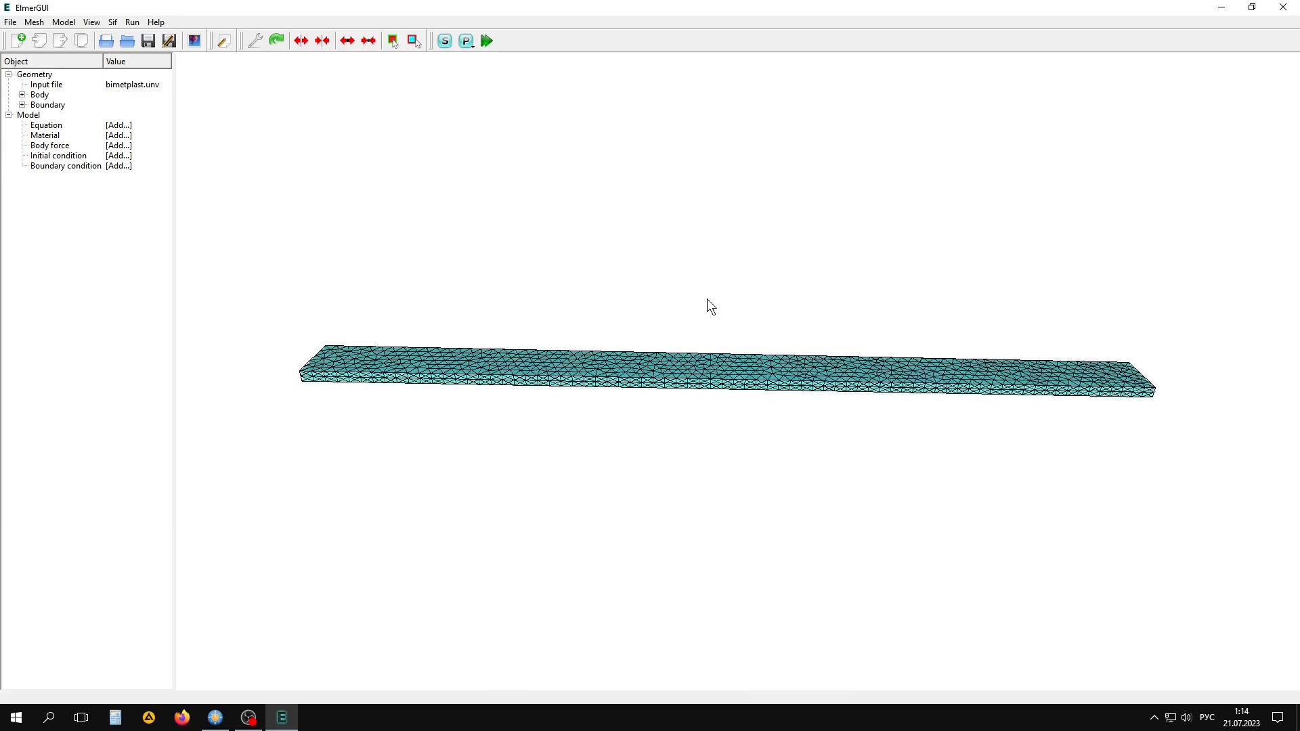
click(63, 22)
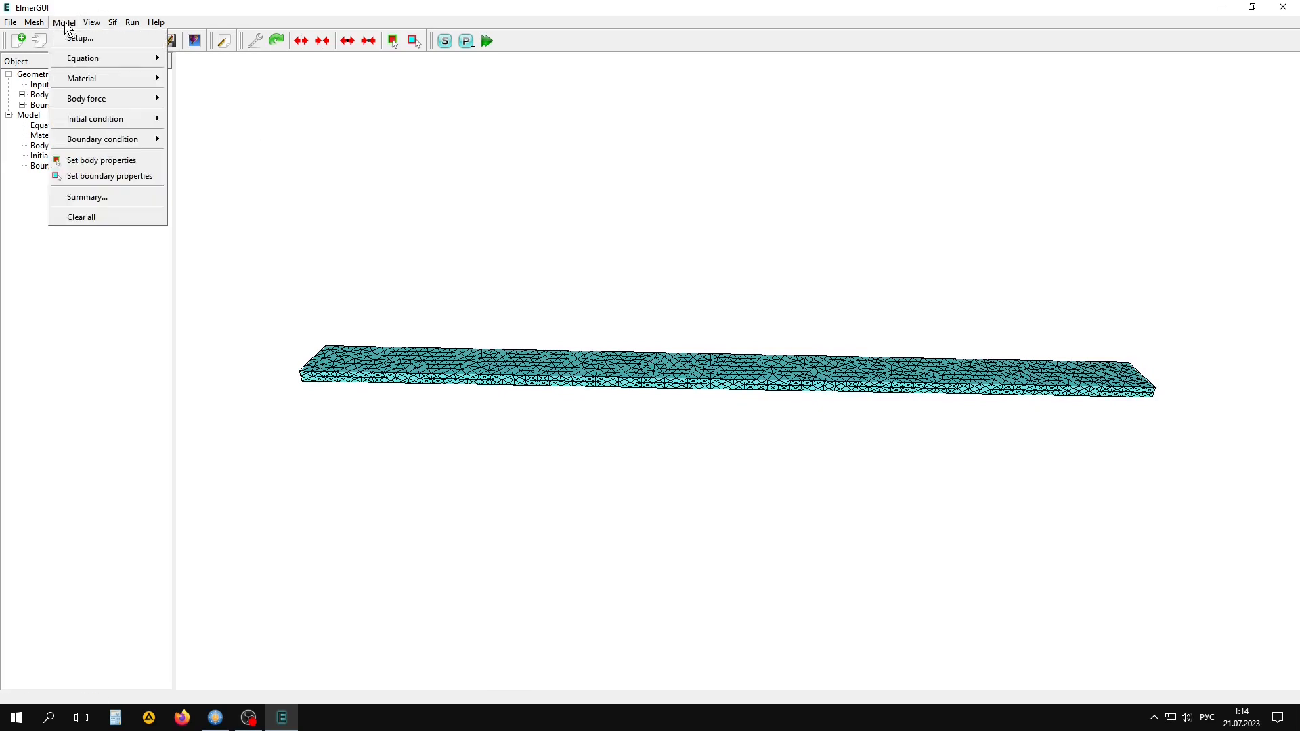
click(113, 198)
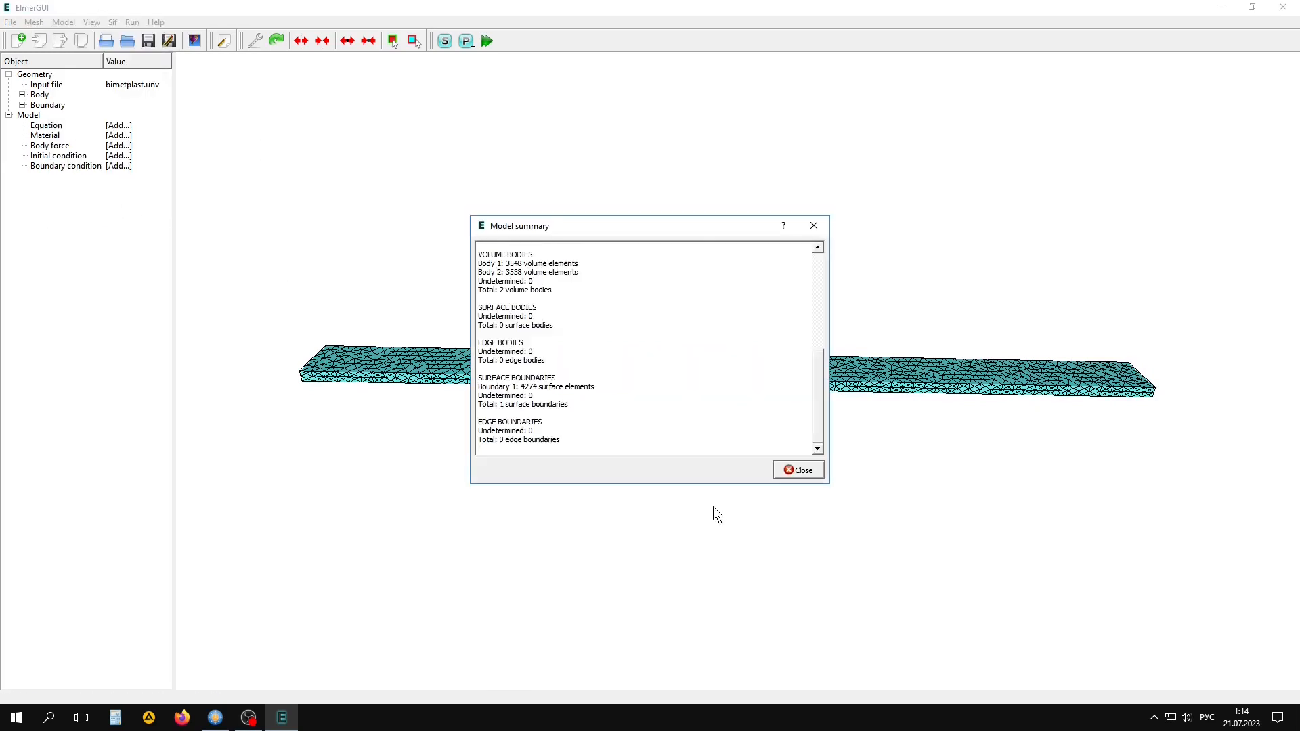
- Check the mesh's bounding box coordinates in the model summary, then close the summary
scroll(694, 412, up, 10)
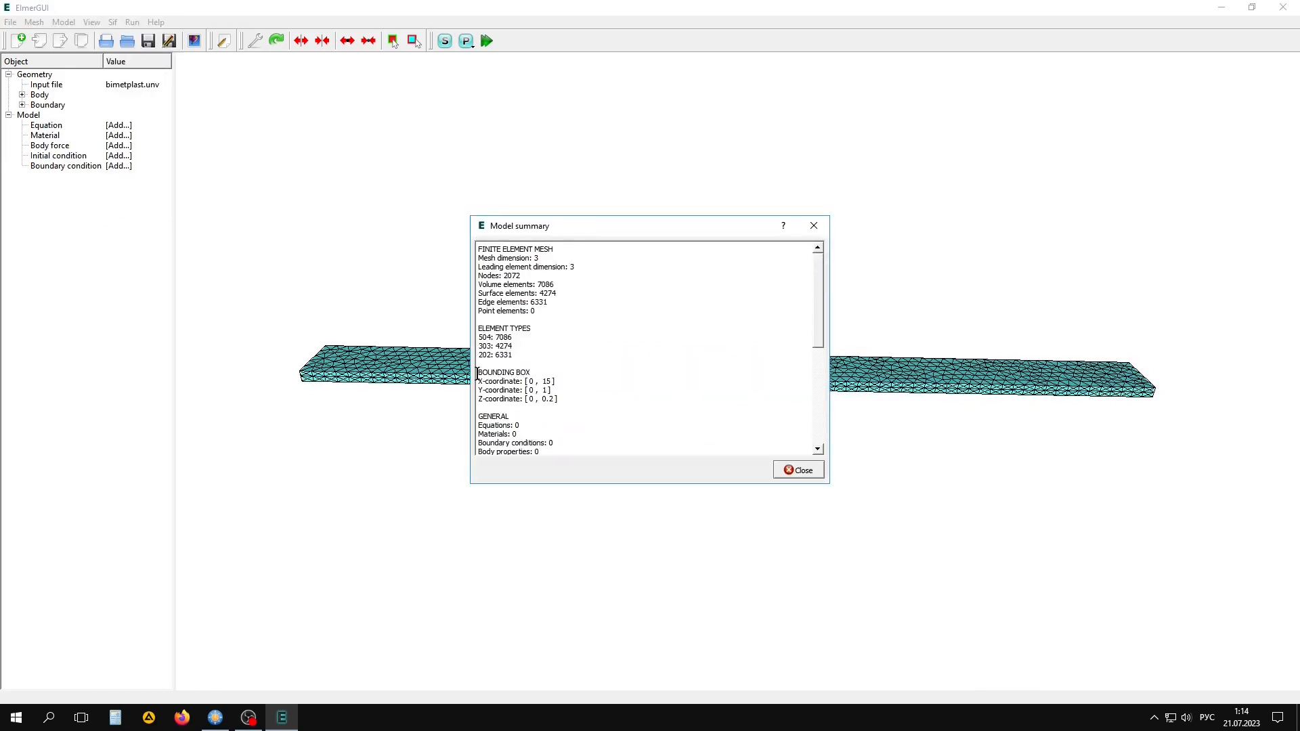
drag(478, 372, 616, 407)
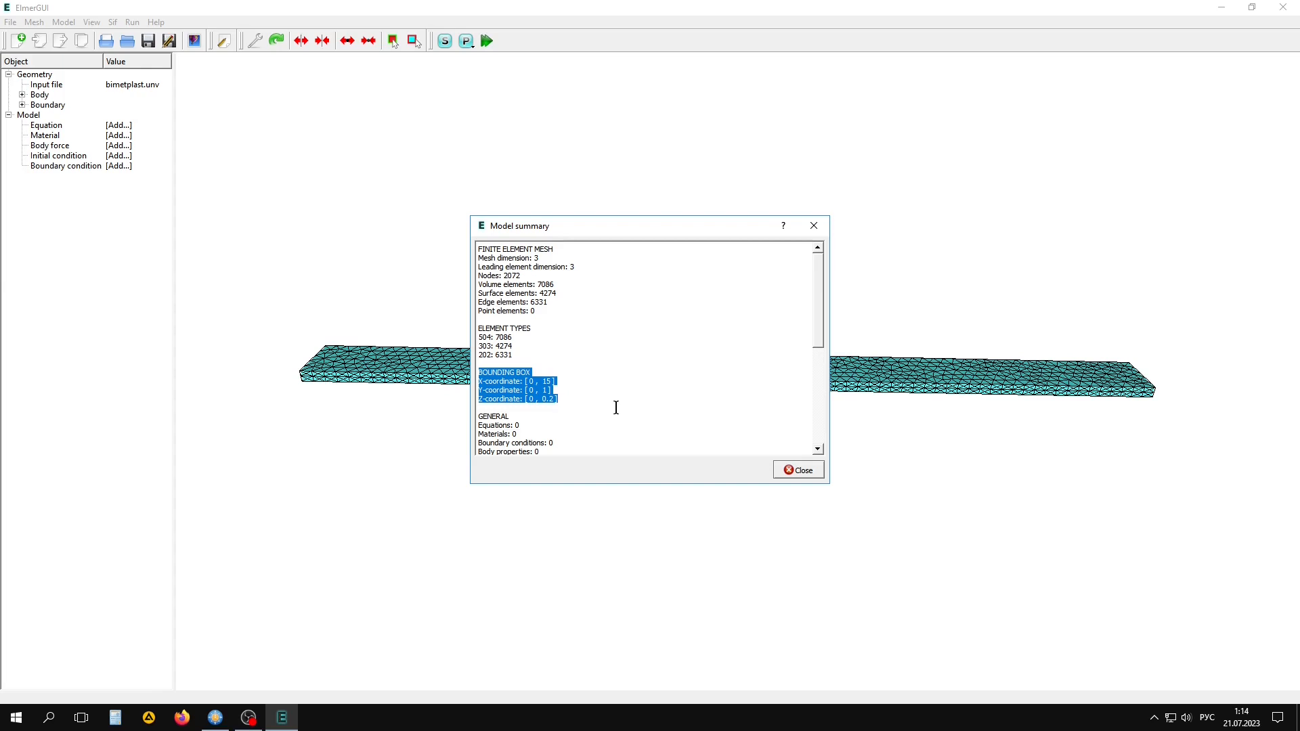
click(800, 472)
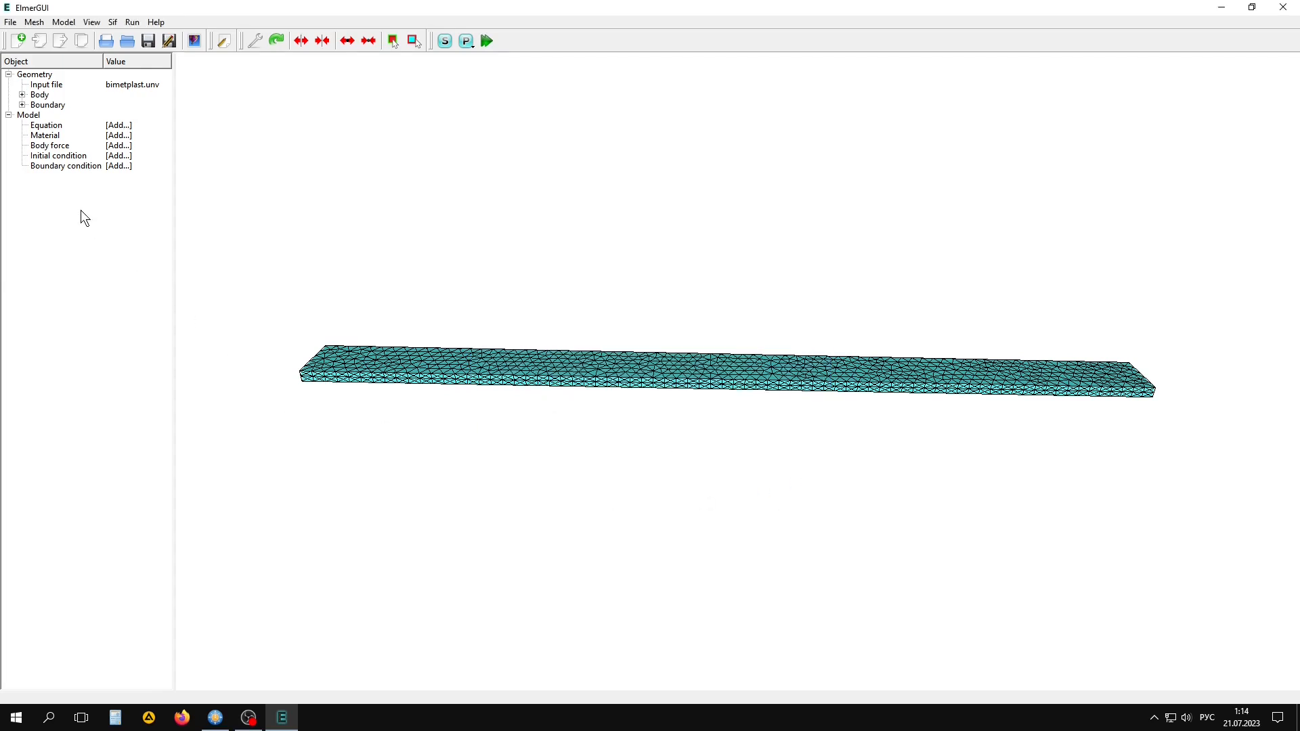
- Divide the single surface boundary by sharp edges at a 20.0 degree angle and list the resulting boundaries
click(22, 95)
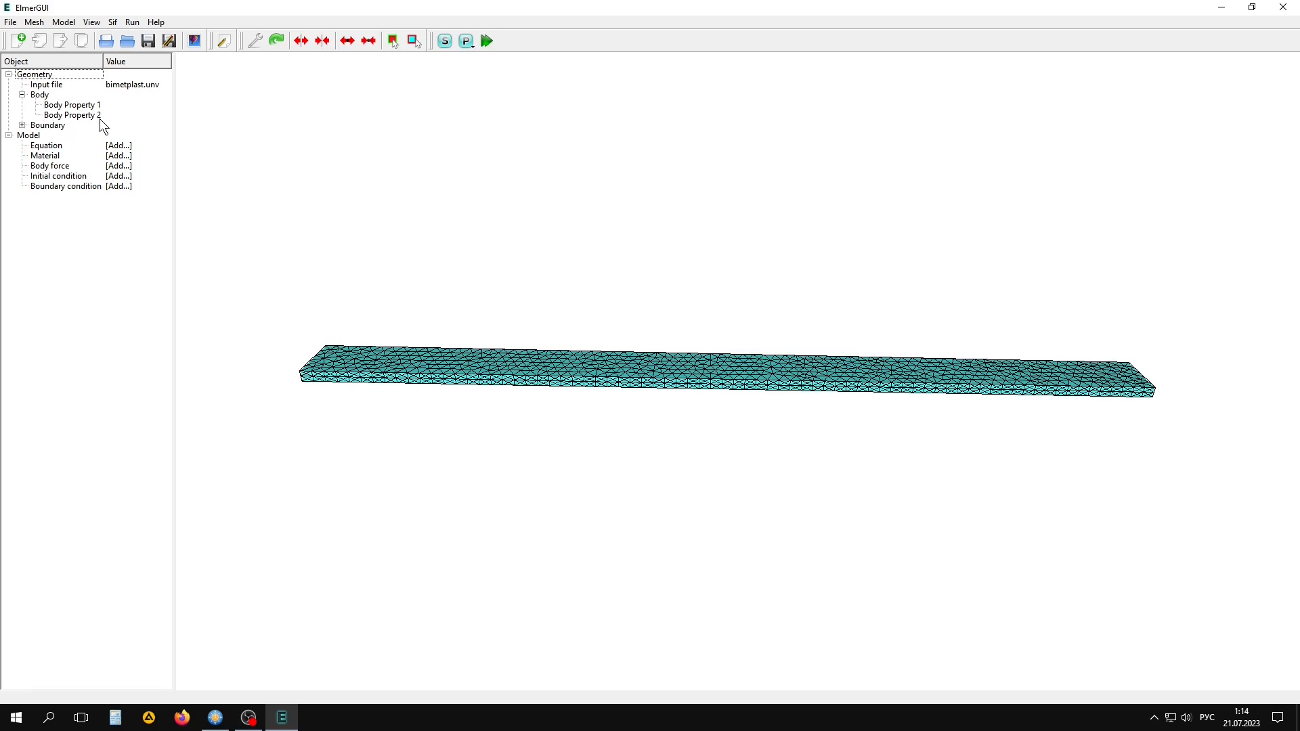
click(22, 126)
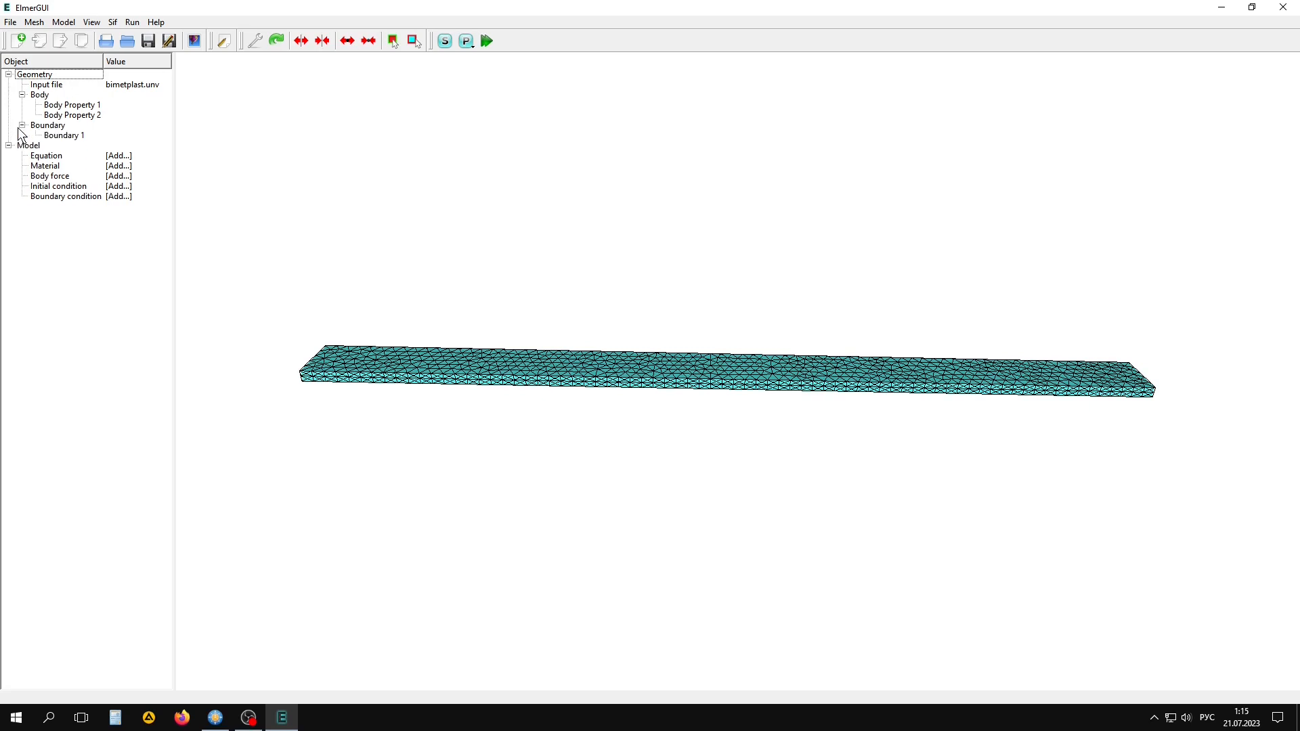
click(68, 136)
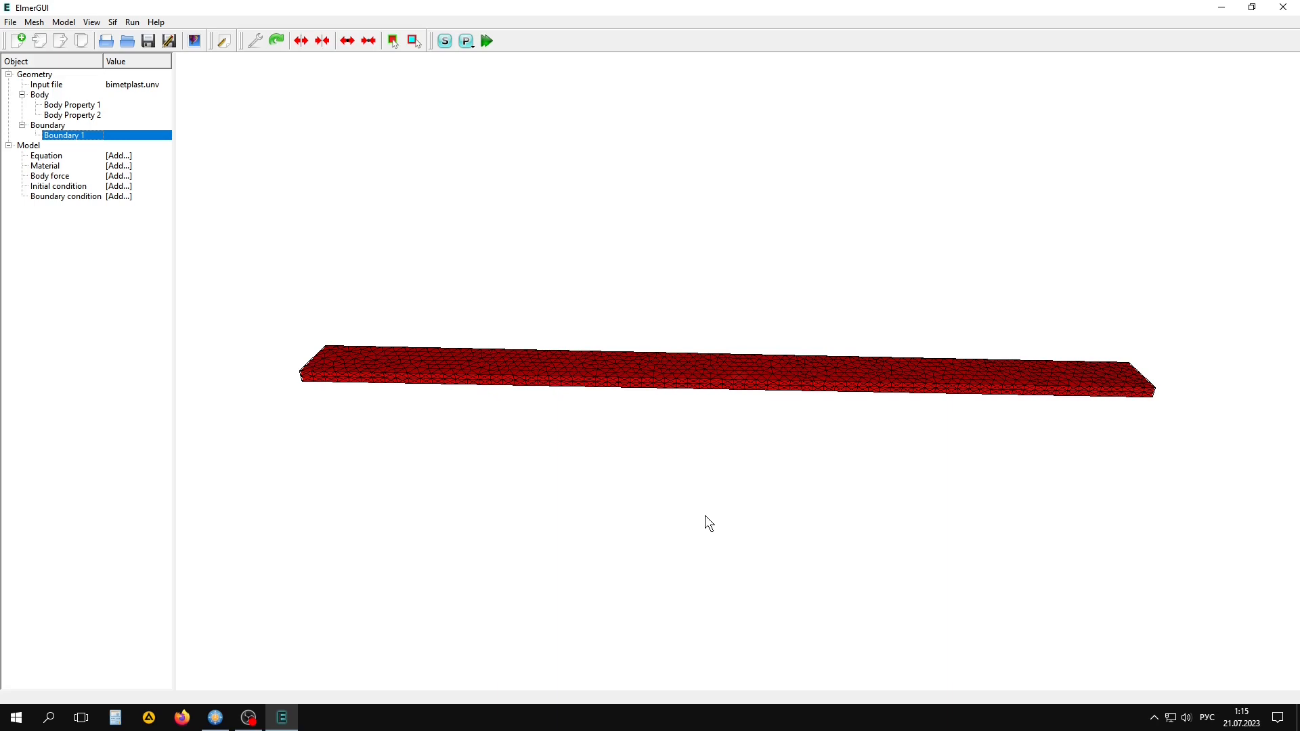
click(298, 42)
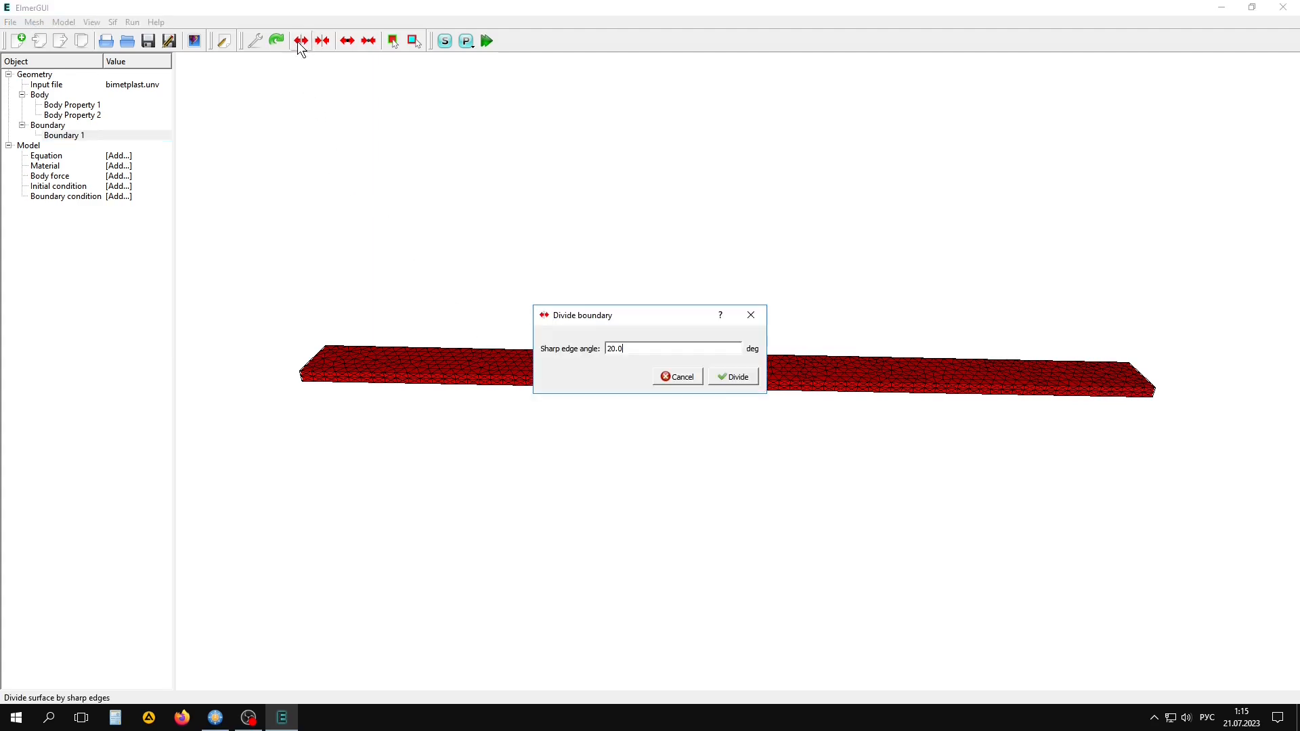
click(748, 378)
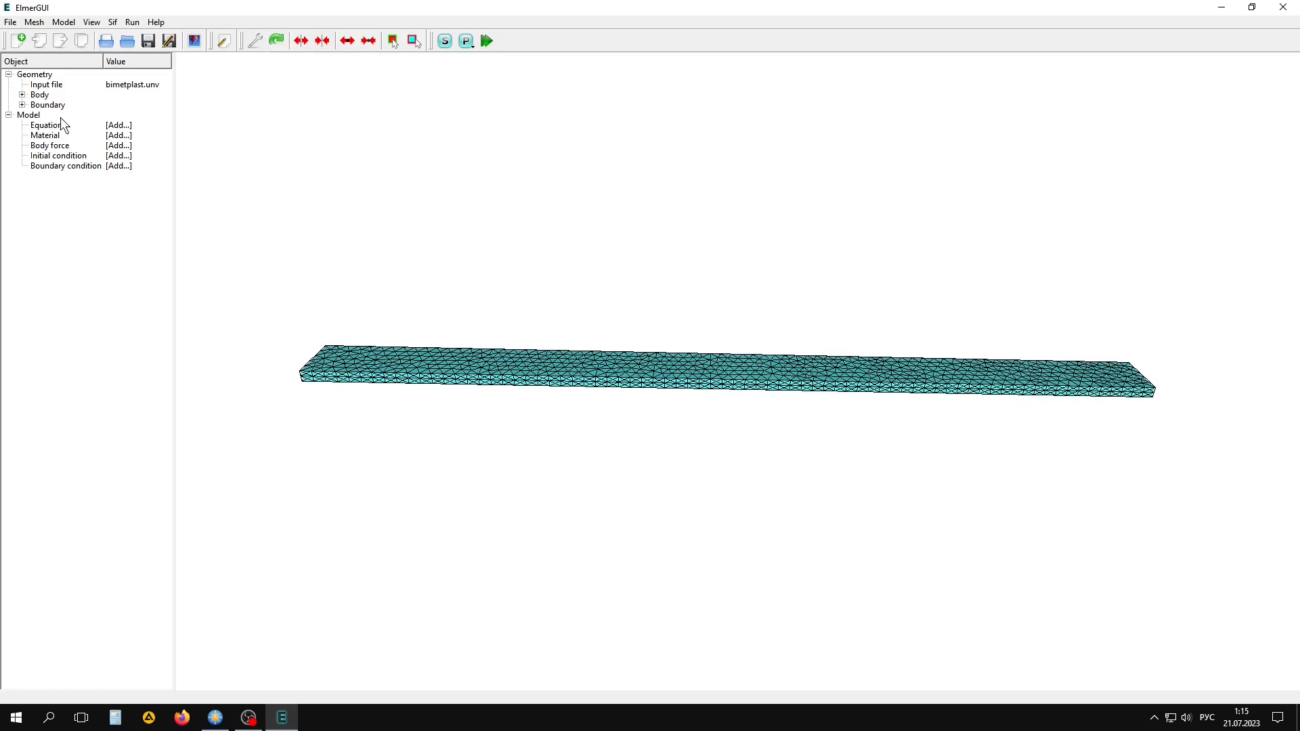
double_click(33, 106)
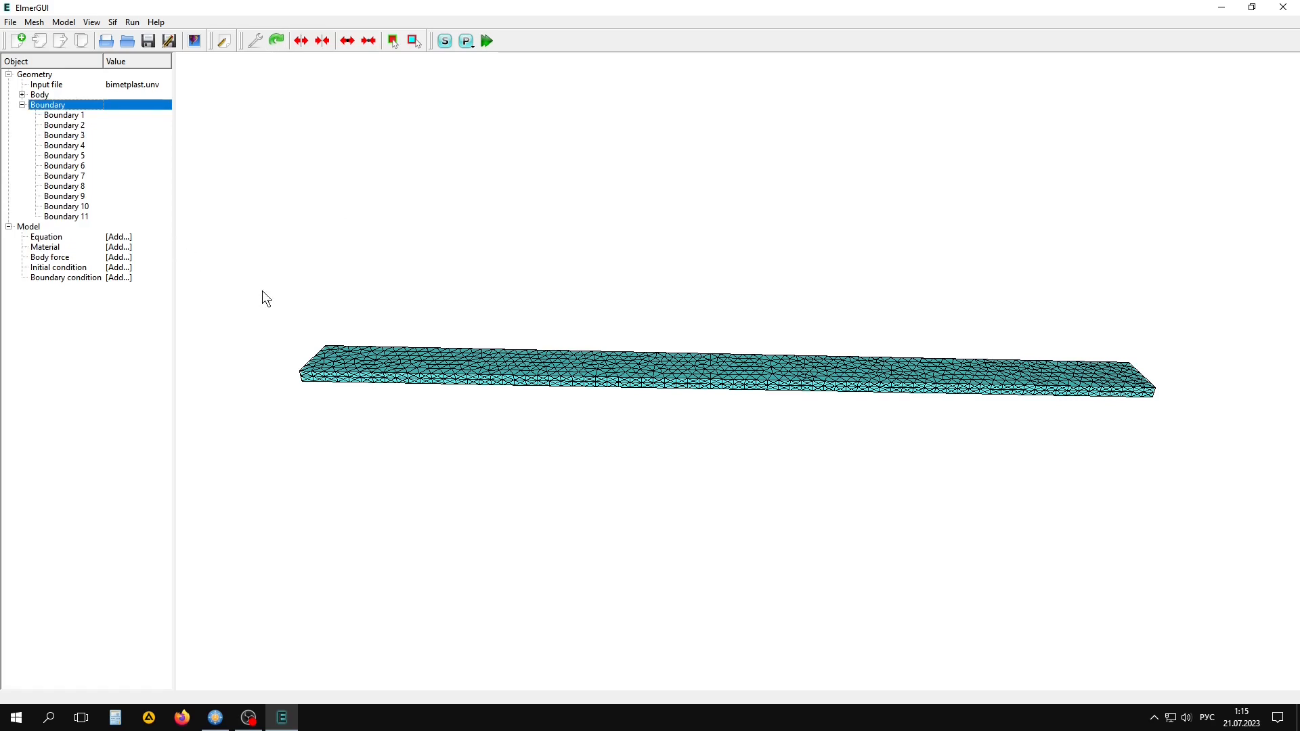
- Set the coordinate scaling to 0.001 in the simulation setup and apply it
click(63, 22)
click(70, 36)
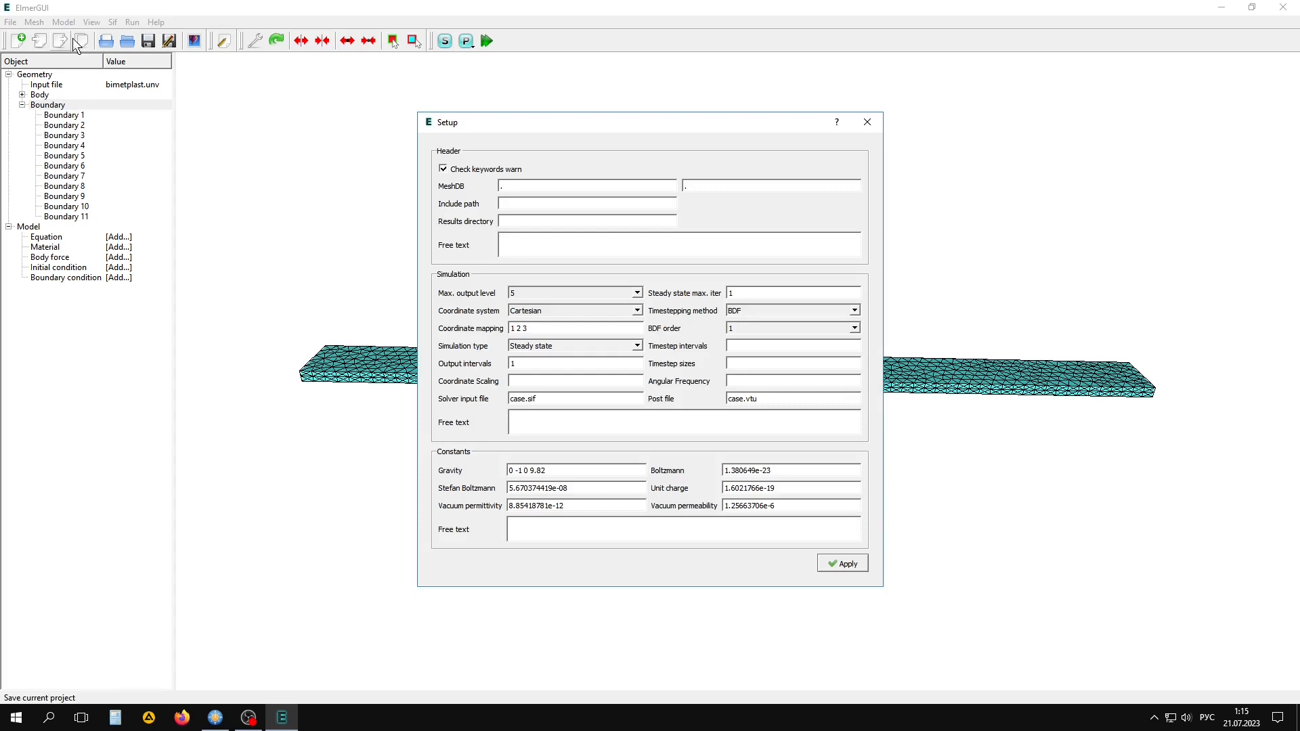
click(531, 381)
text(0.001)
click(836, 561)
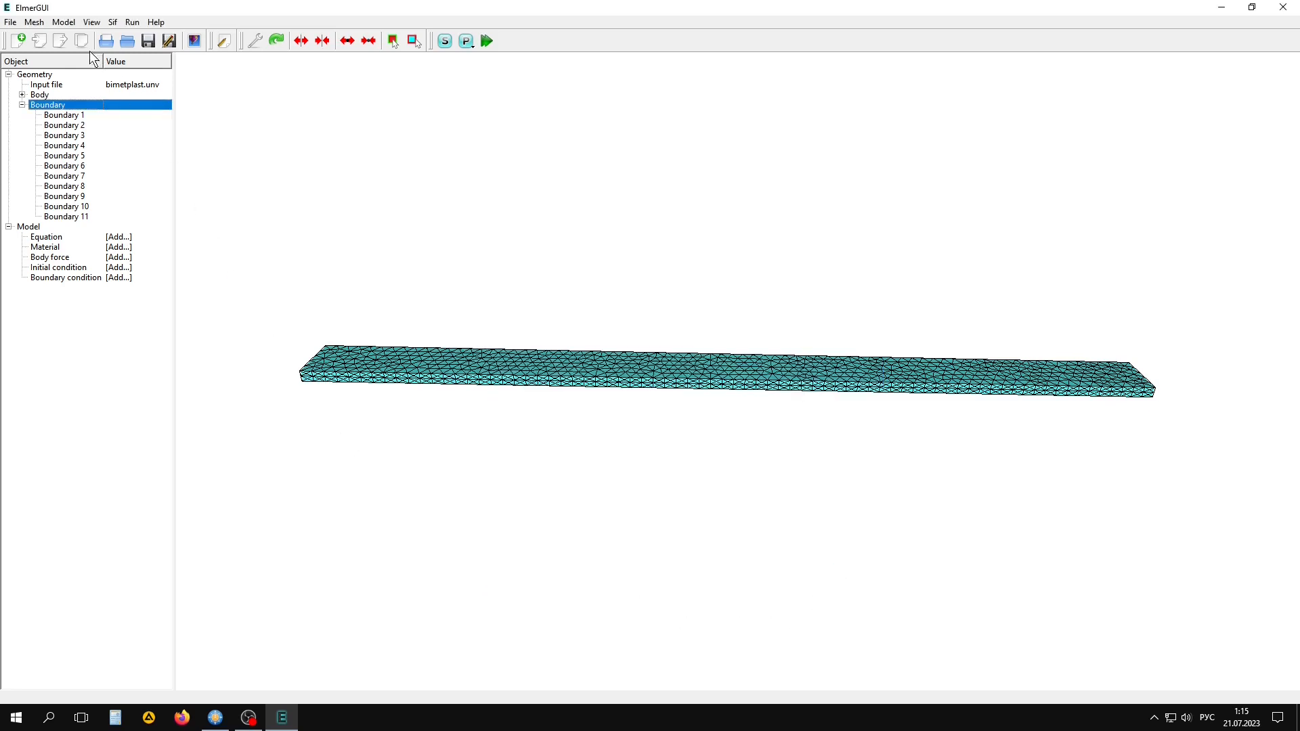
- Add an equation set with the heat equation active at priority 2, keeping its default solver settings
click(64, 22)
mouse_move(115, 65)
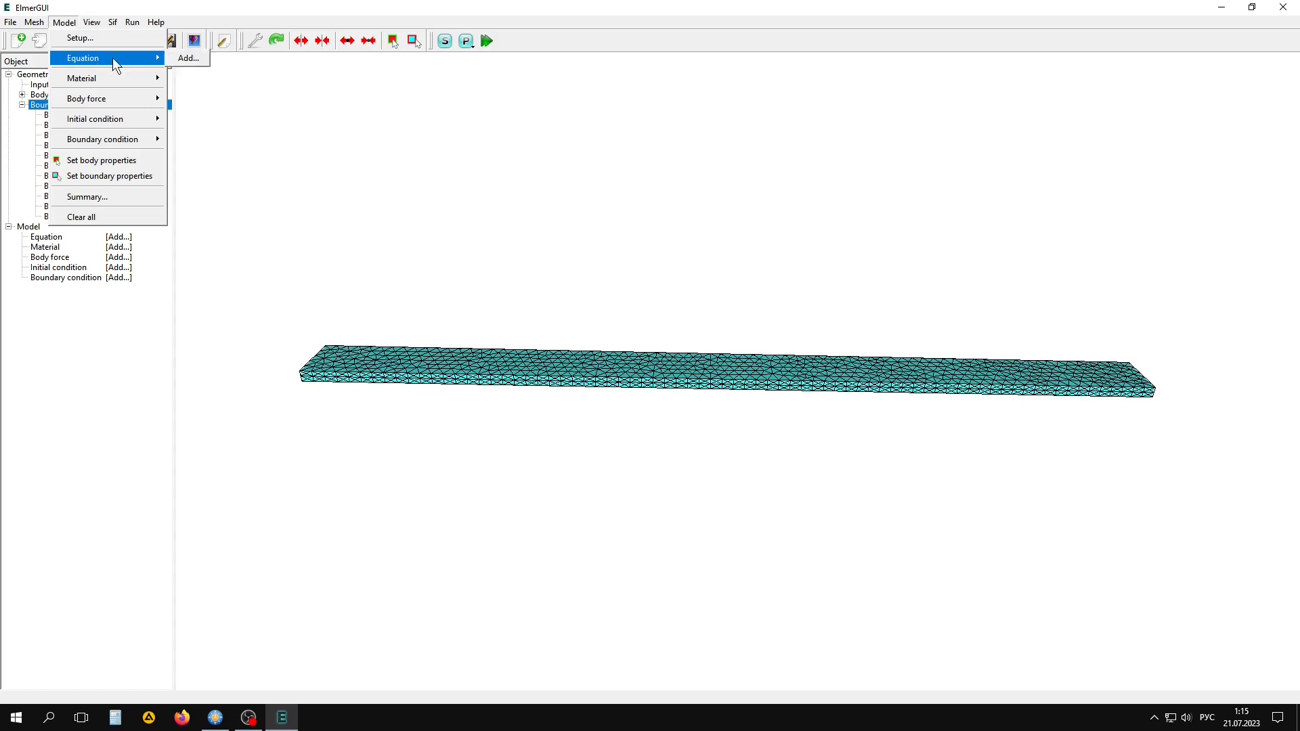
click(187, 58)
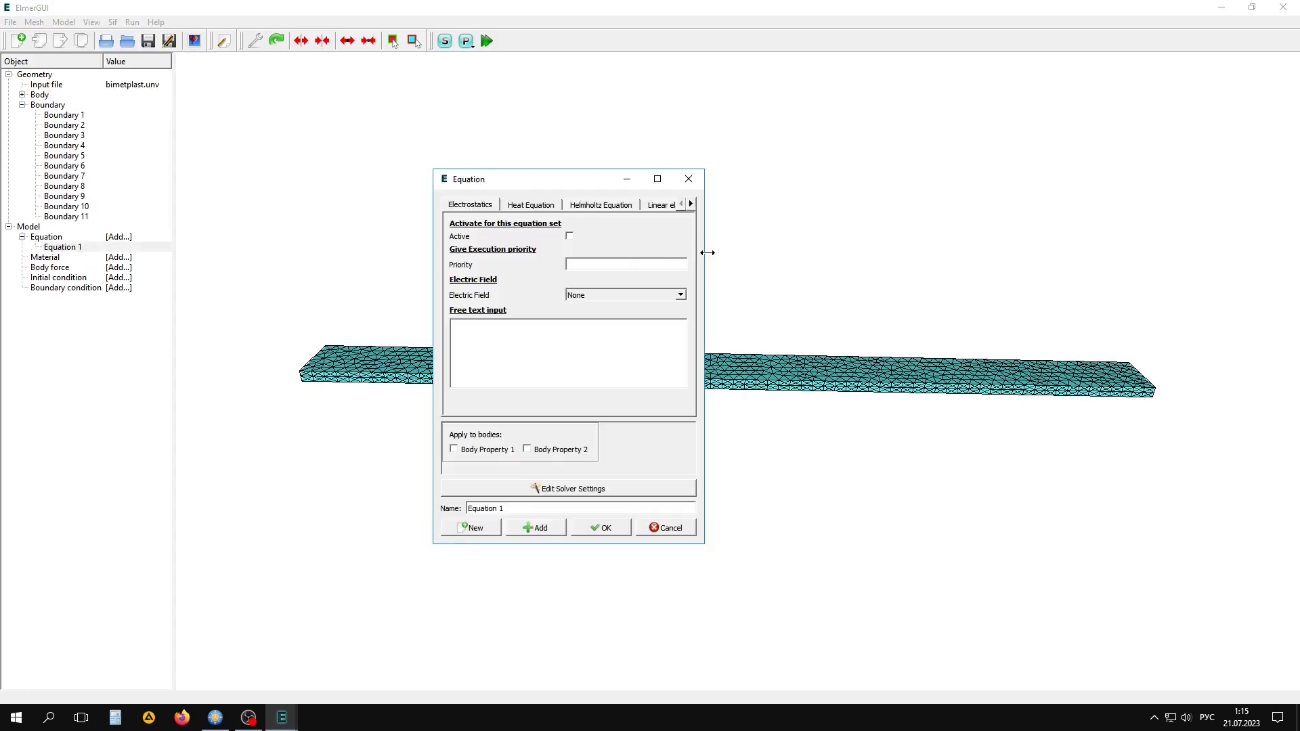
drag(708, 252, 1009, 256)
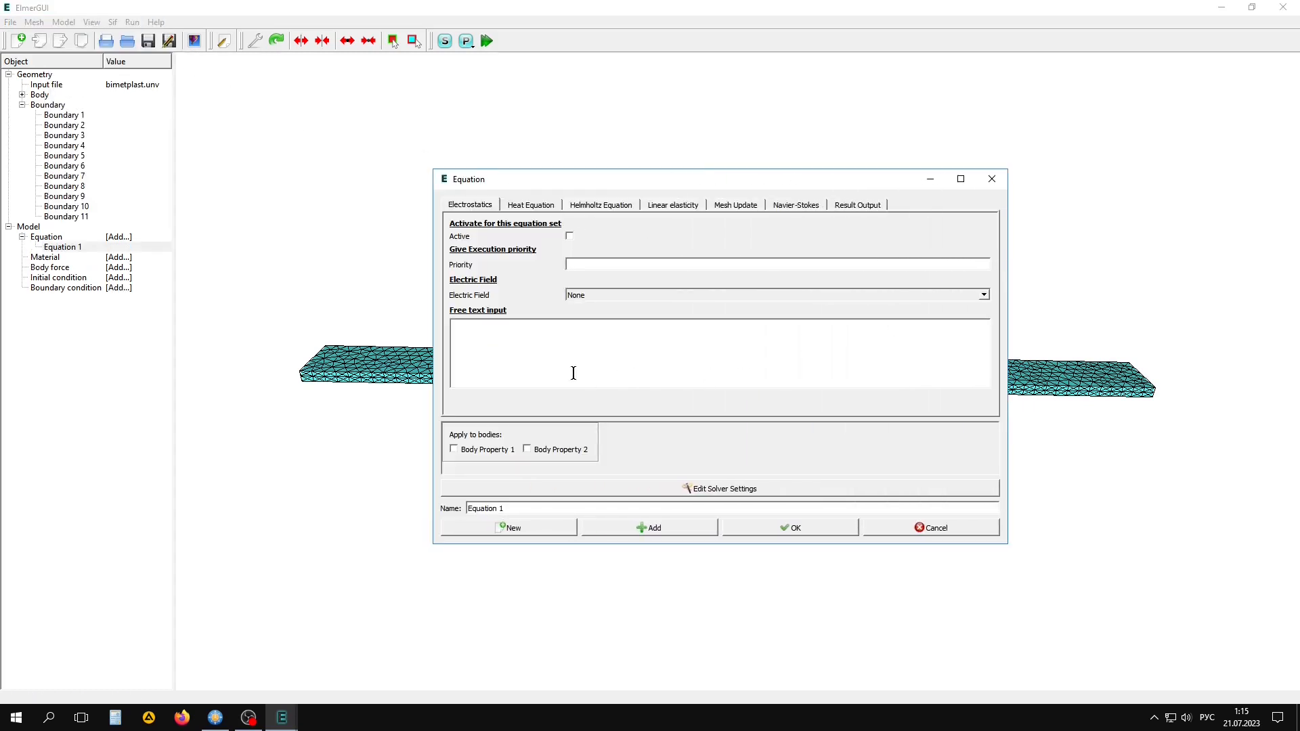
click(520, 207)
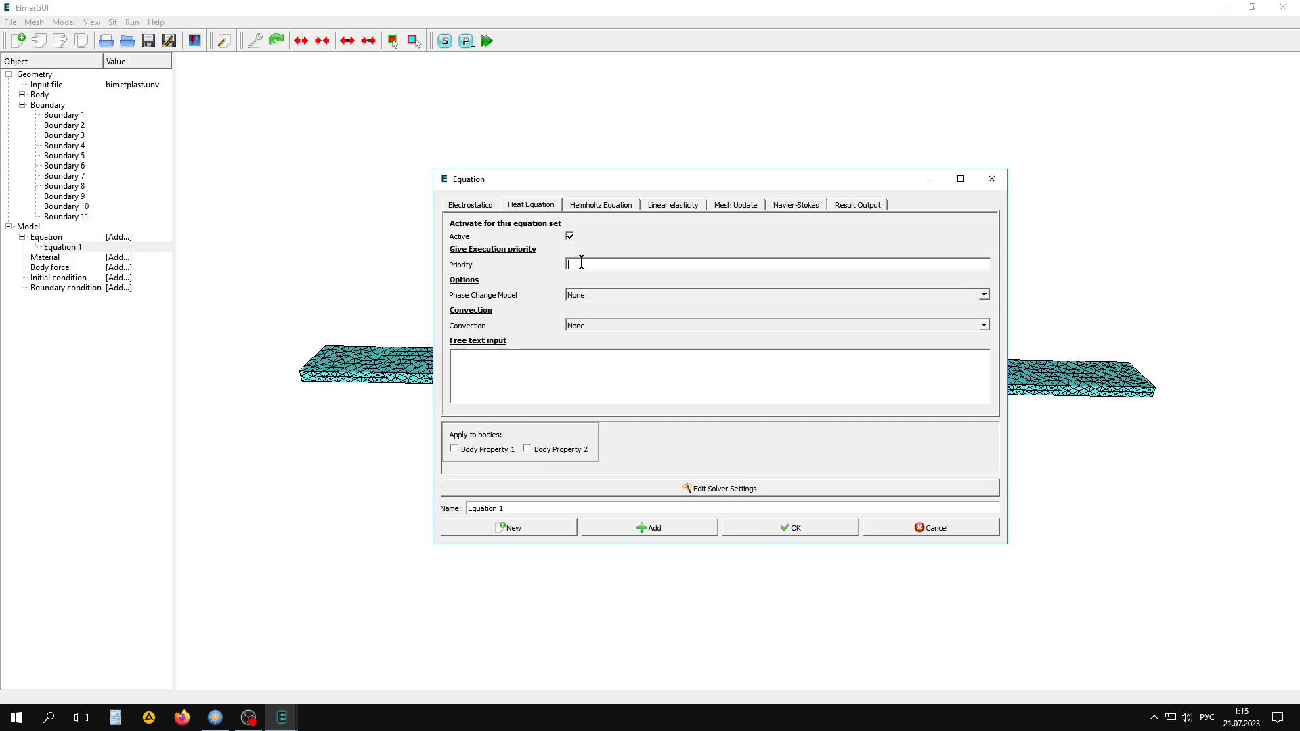
text(2)
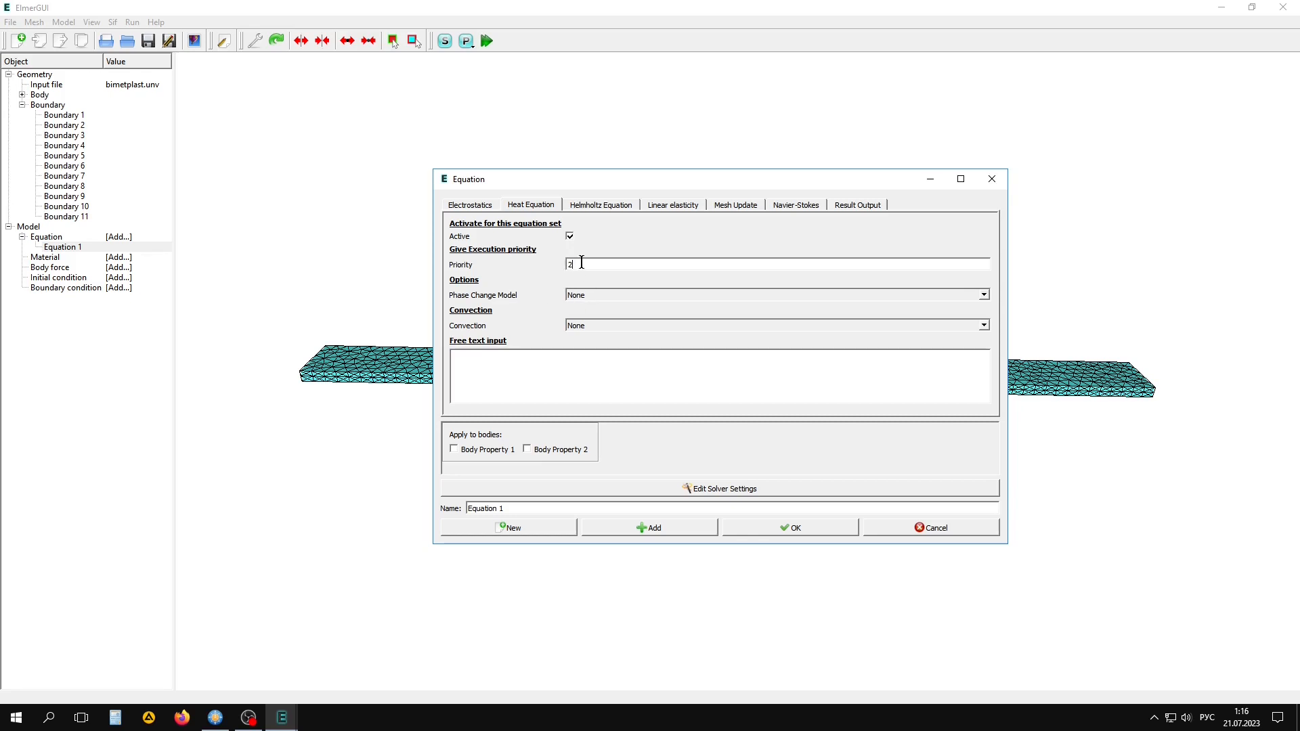
click(678, 489)
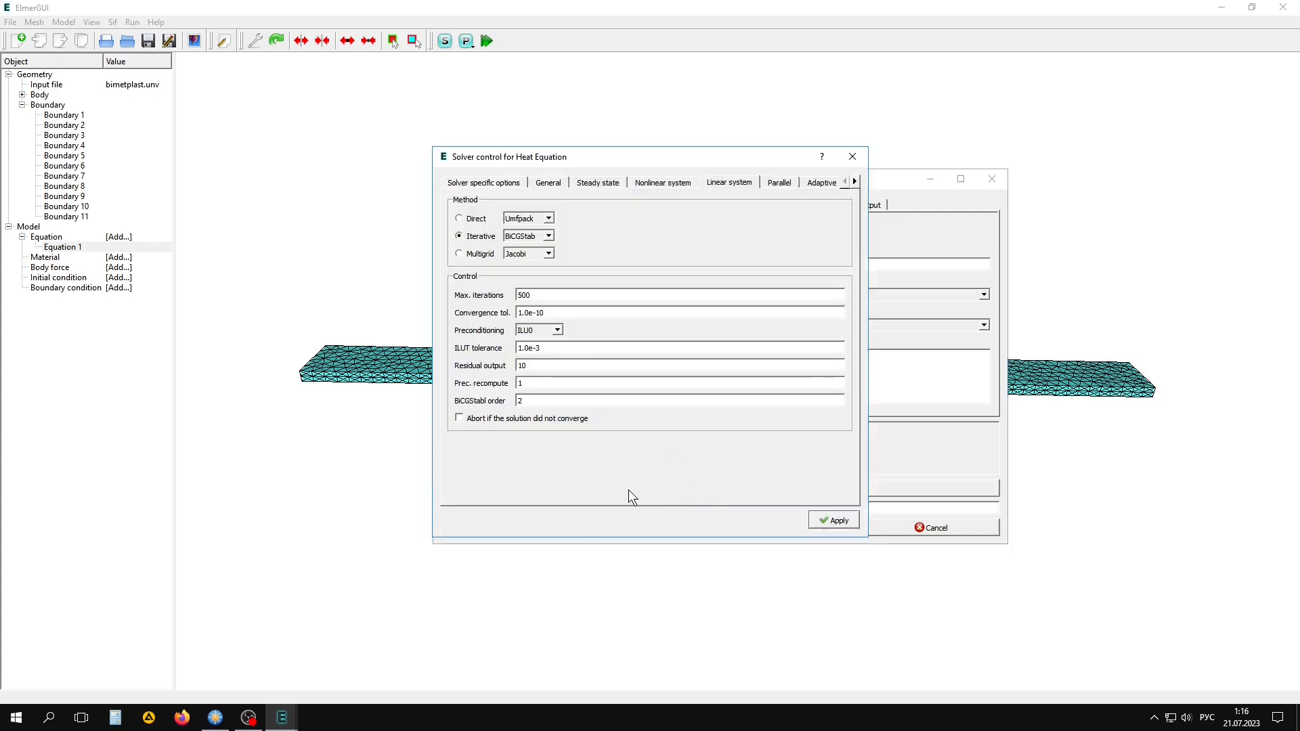
click(852, 157)
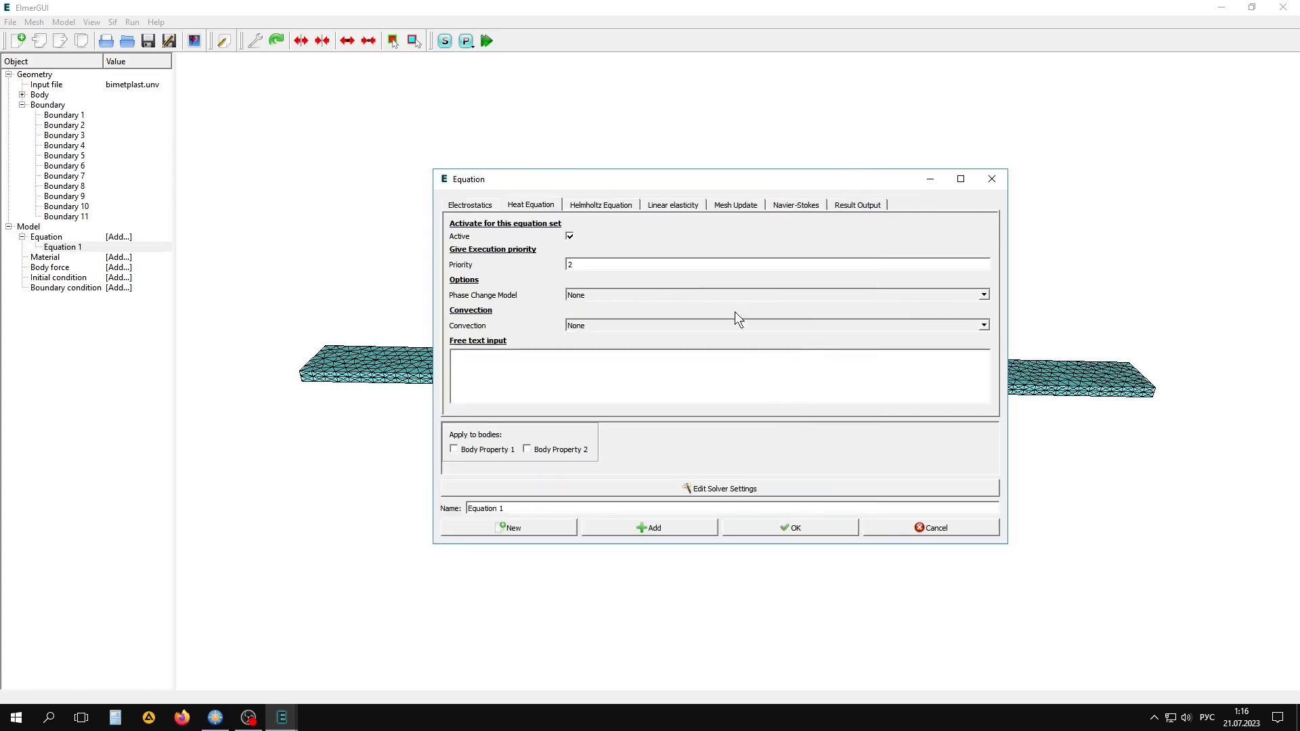
- Activate linear elasticity in the equation set with priority 1, the direct Umfpack solver and stress calculation
click(672, 205)
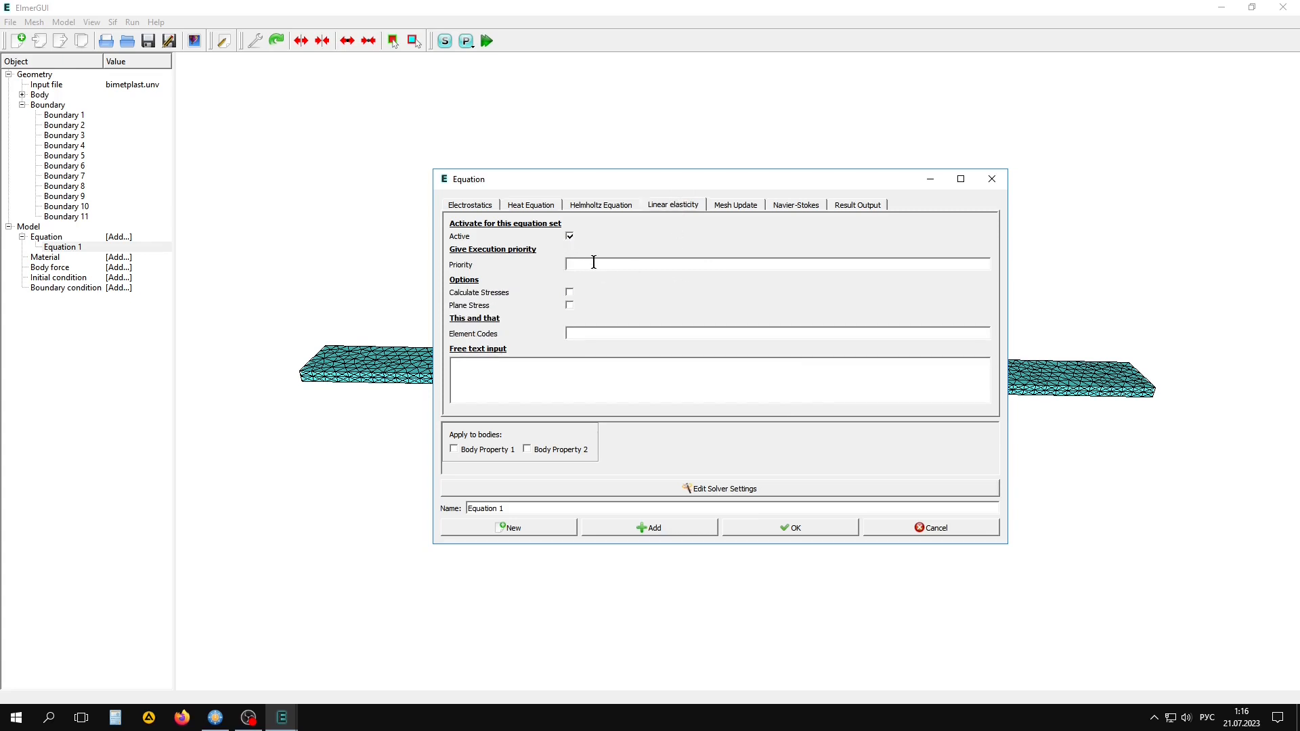
text(1)
click(724, 489)
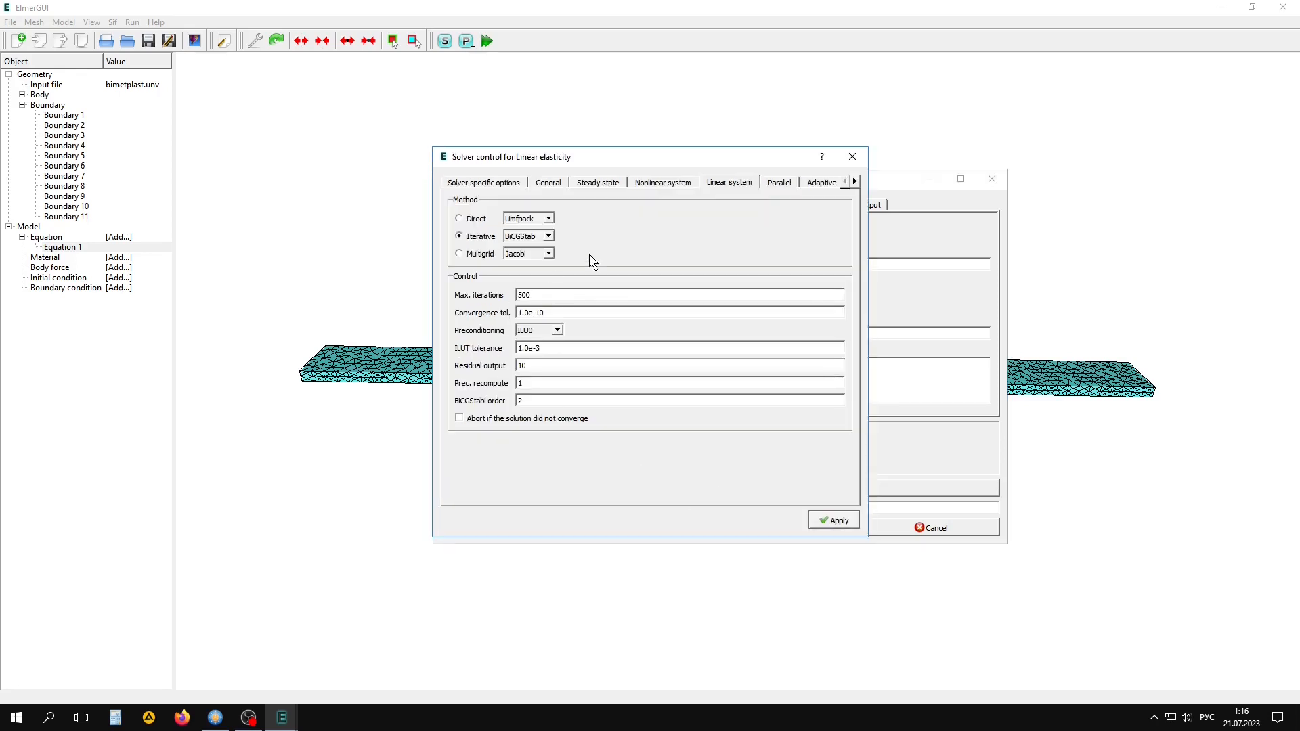
click(474, 220)
click(484, 184)
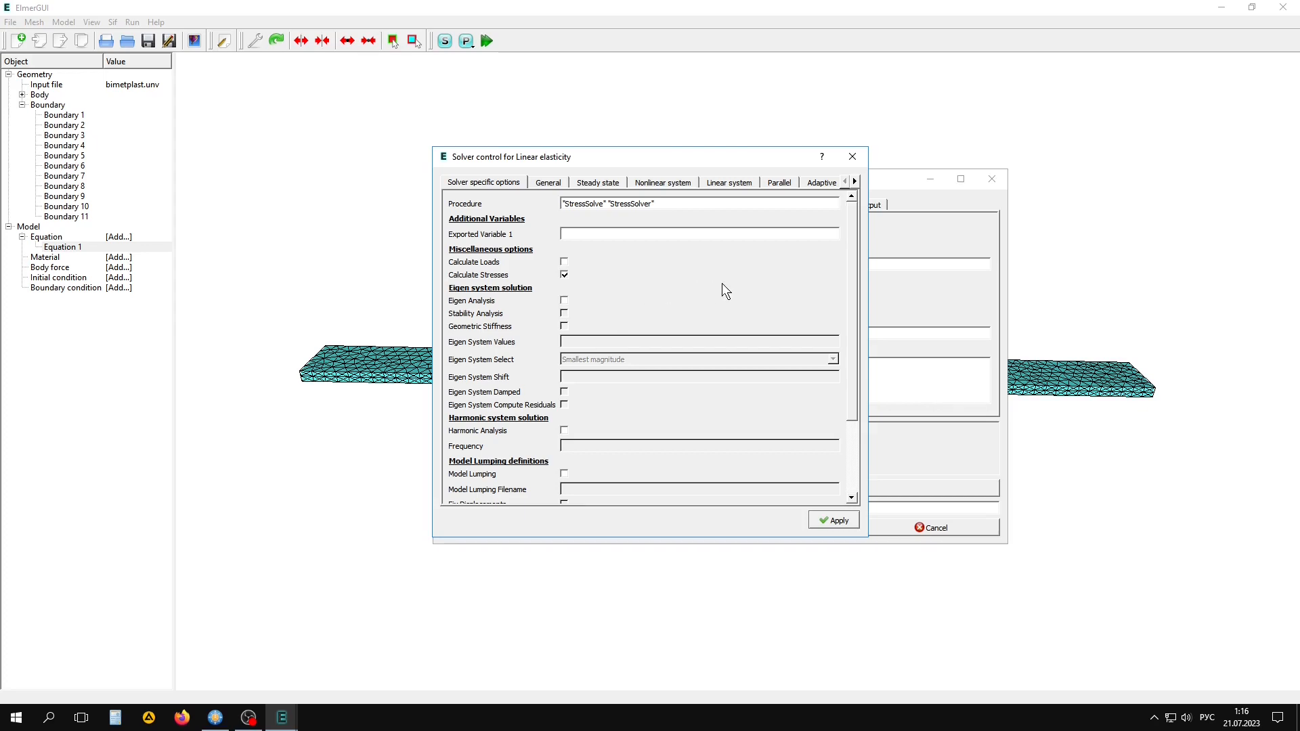
drag(852, 264, 857, 320)
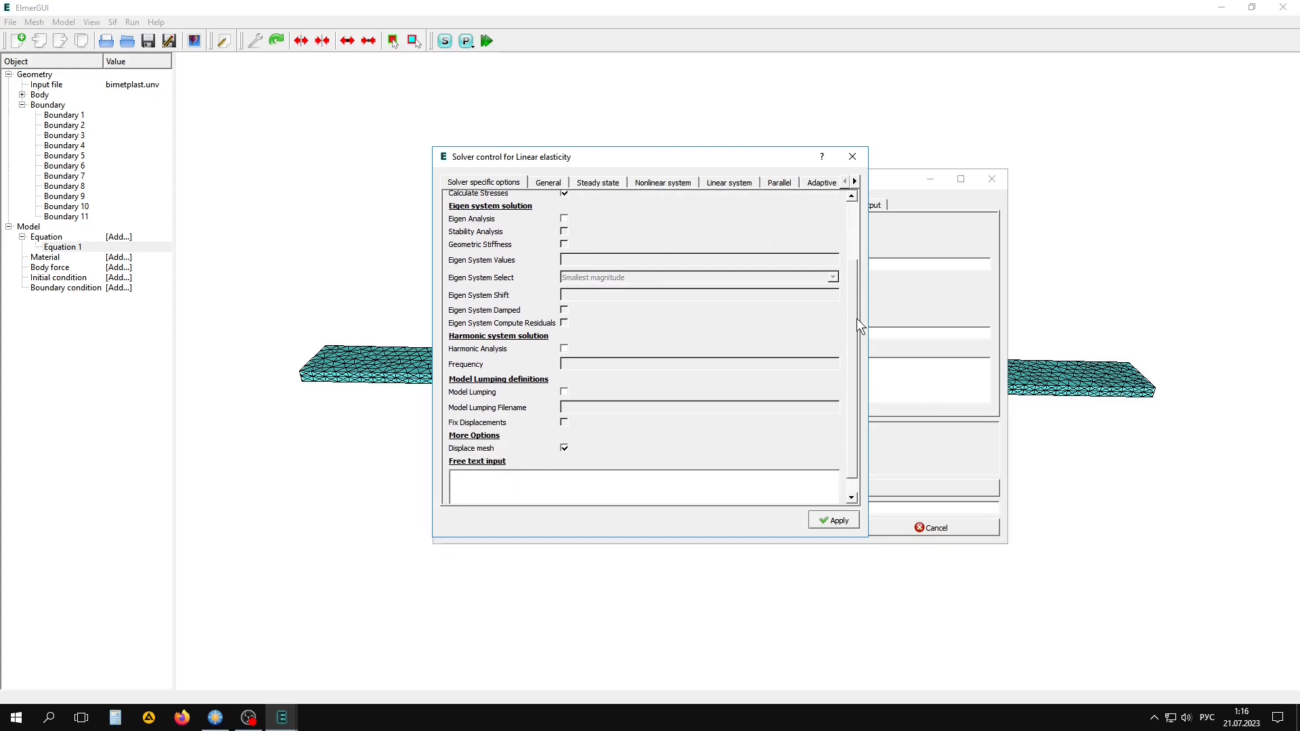
click(829, 521)
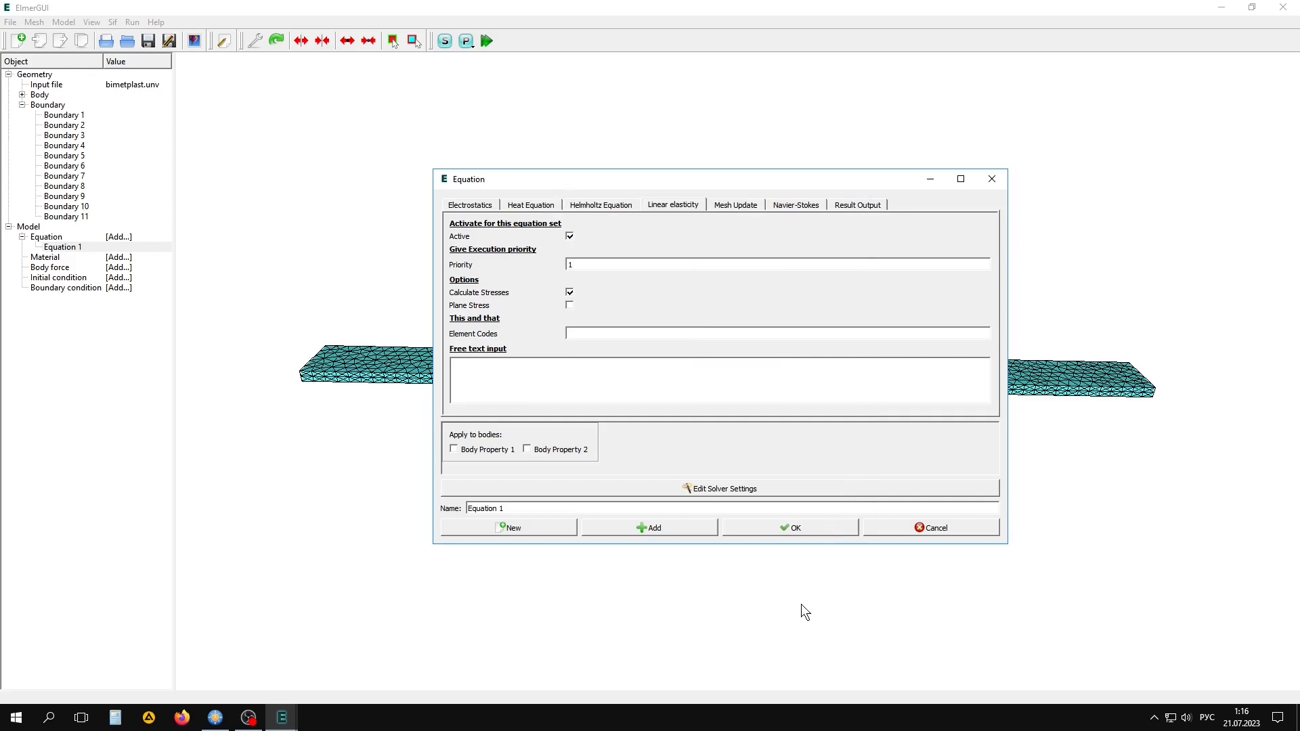
- Apply the equation set to Body Property 1 and Body Property 2 and save it
click(453, 450)
click(533, 450)
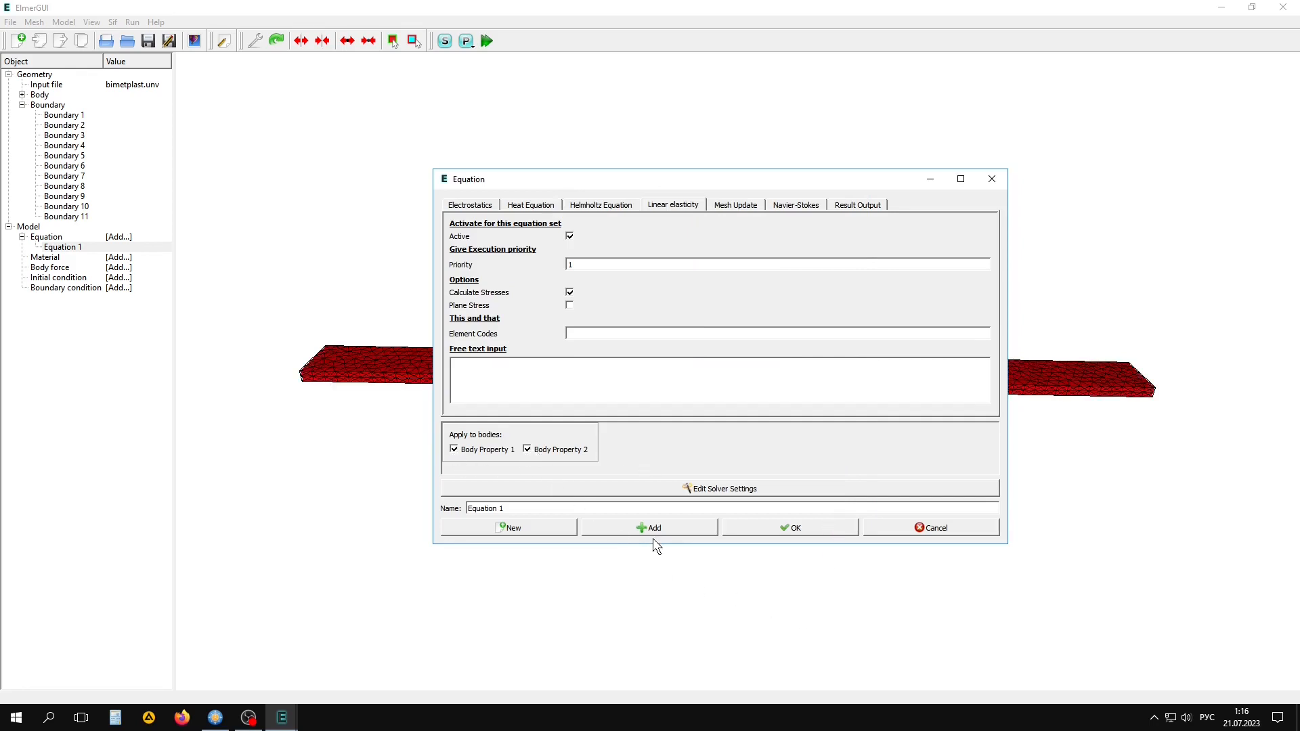
click(790, 528)
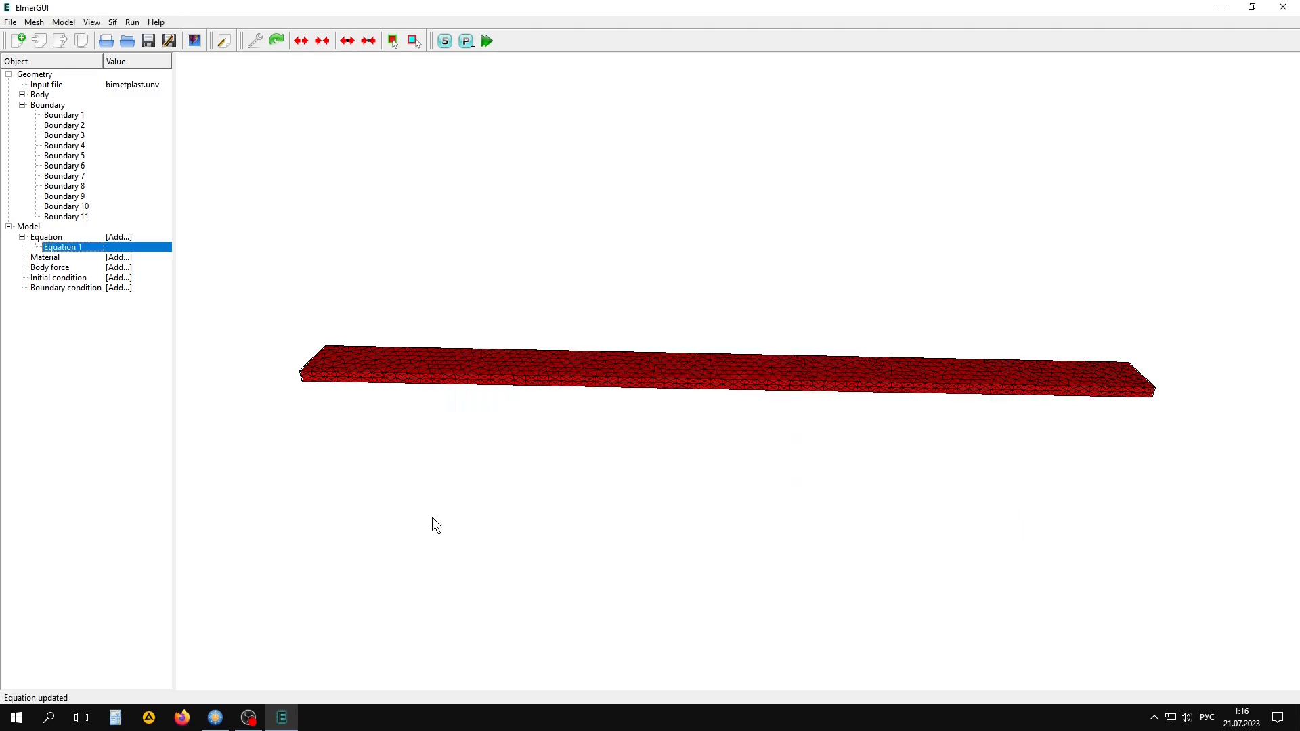
- Add a material and load Iron (generic) into it from the material library
click(63, 22)
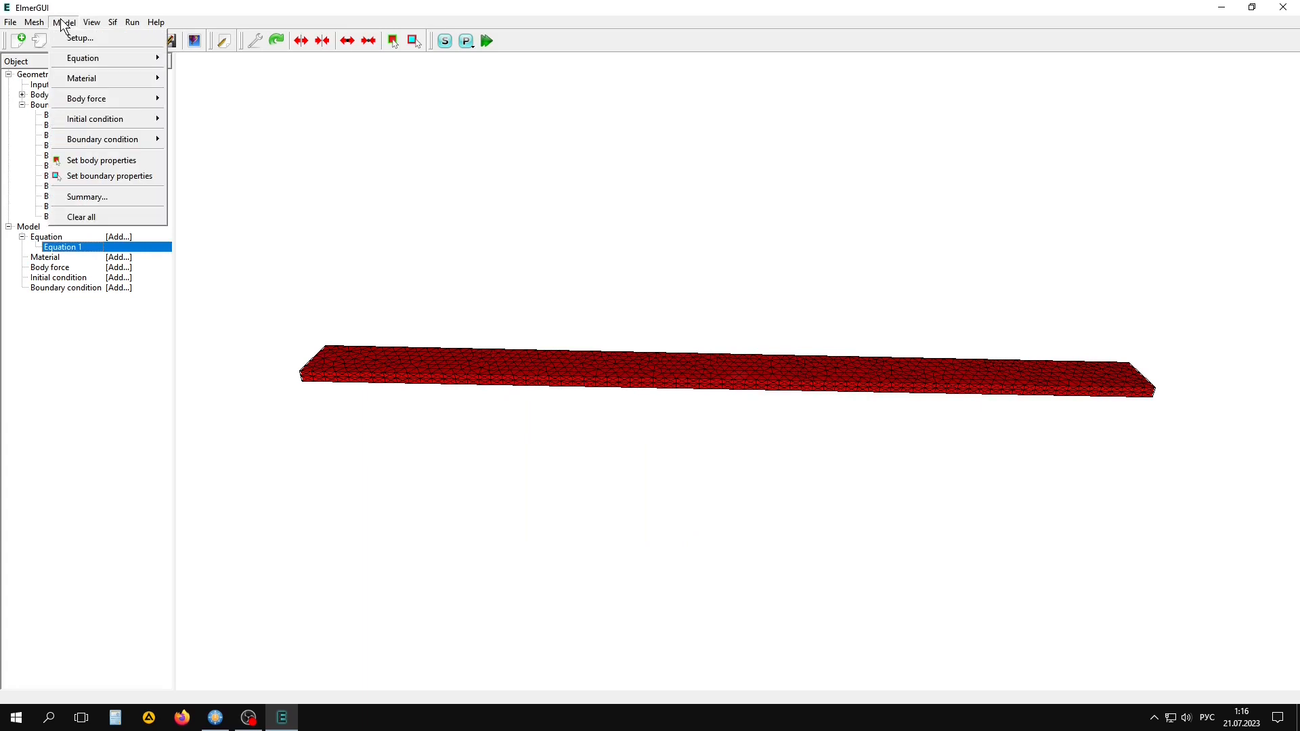
mouse_move(94, 80)
click(188, 79)
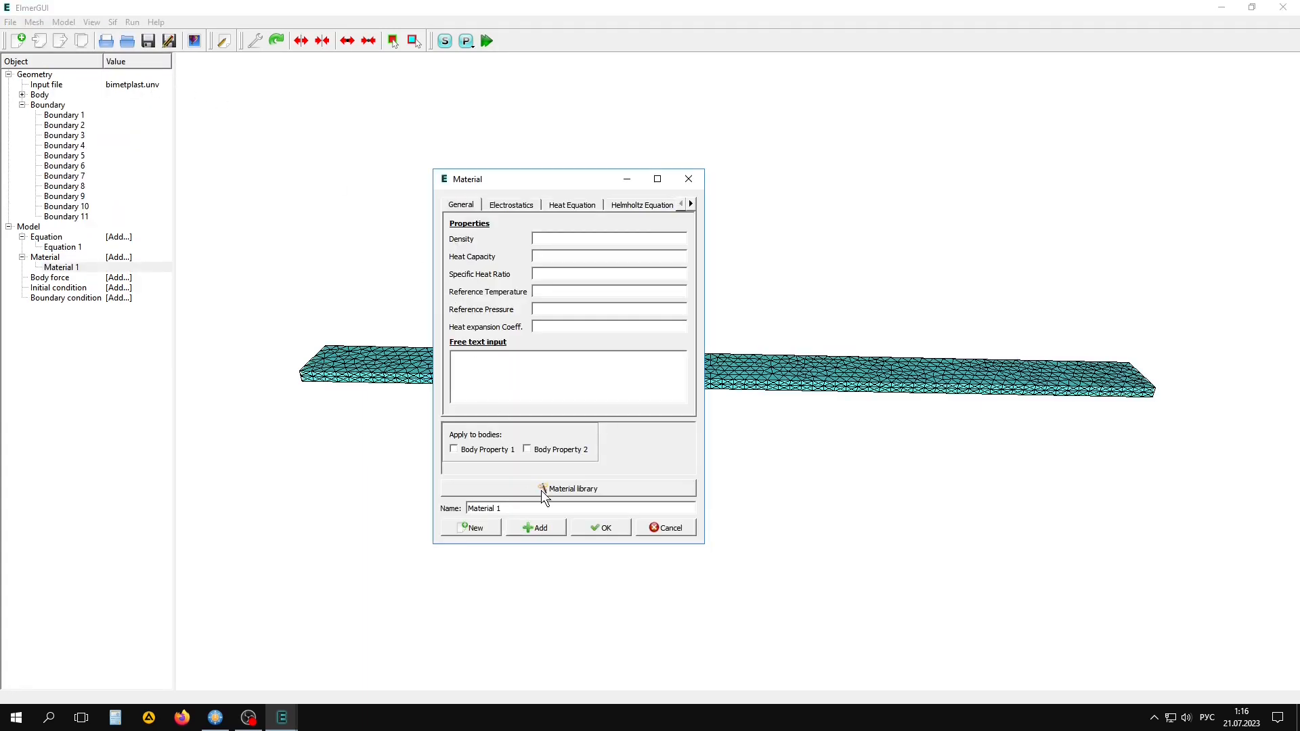
click(562, 488)
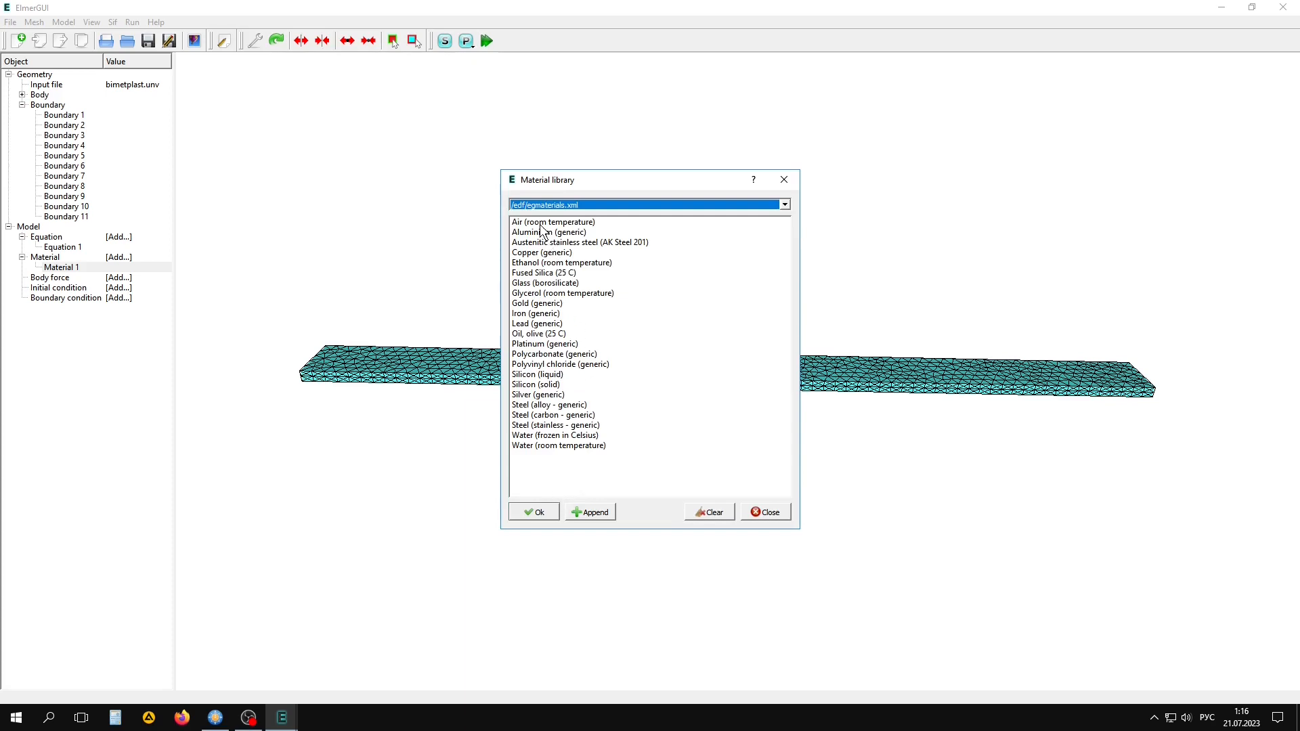
click(534, 314)
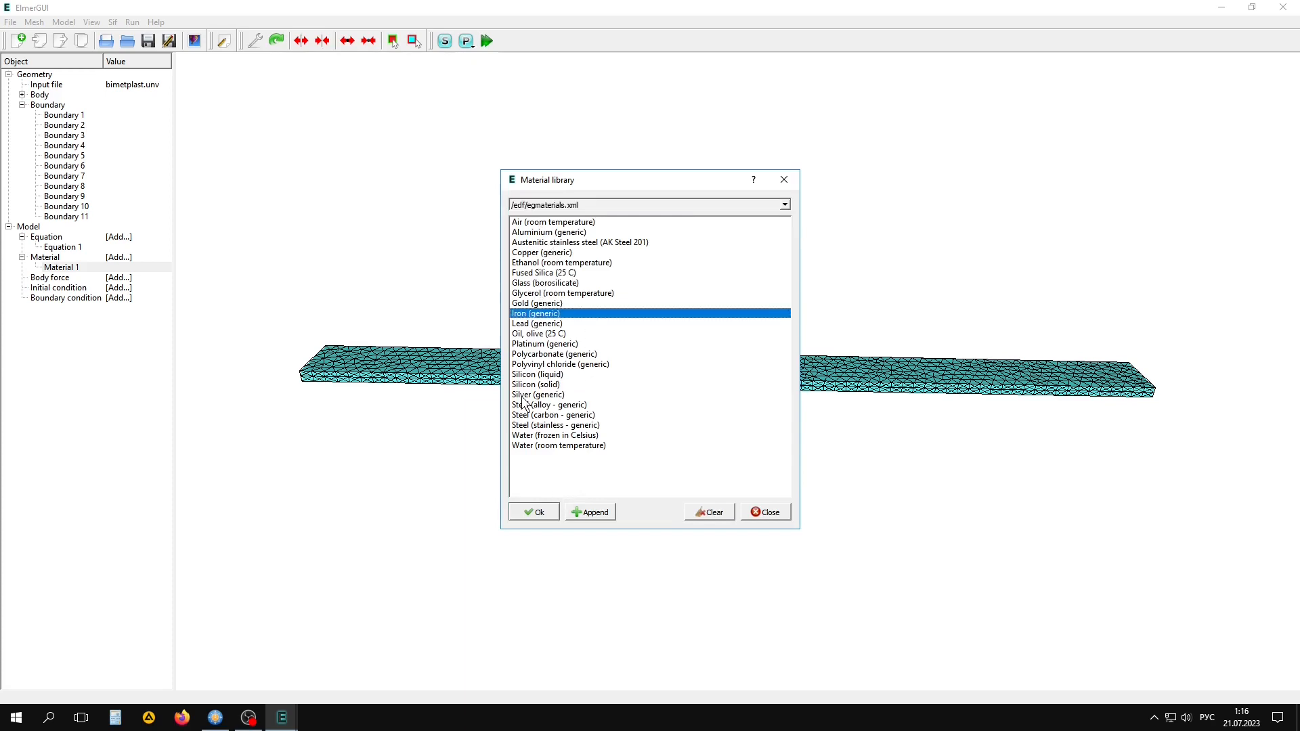
click(527, 511)
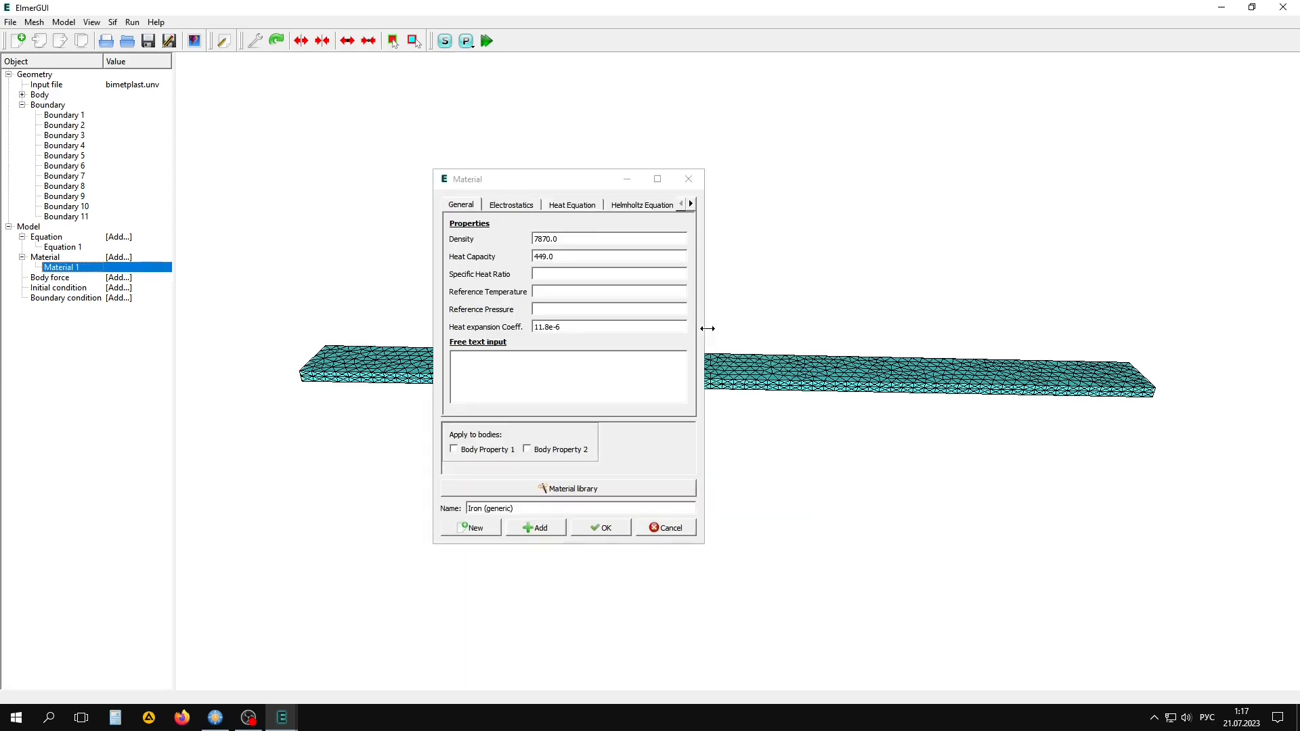
drag(706, 330, 971, 328)
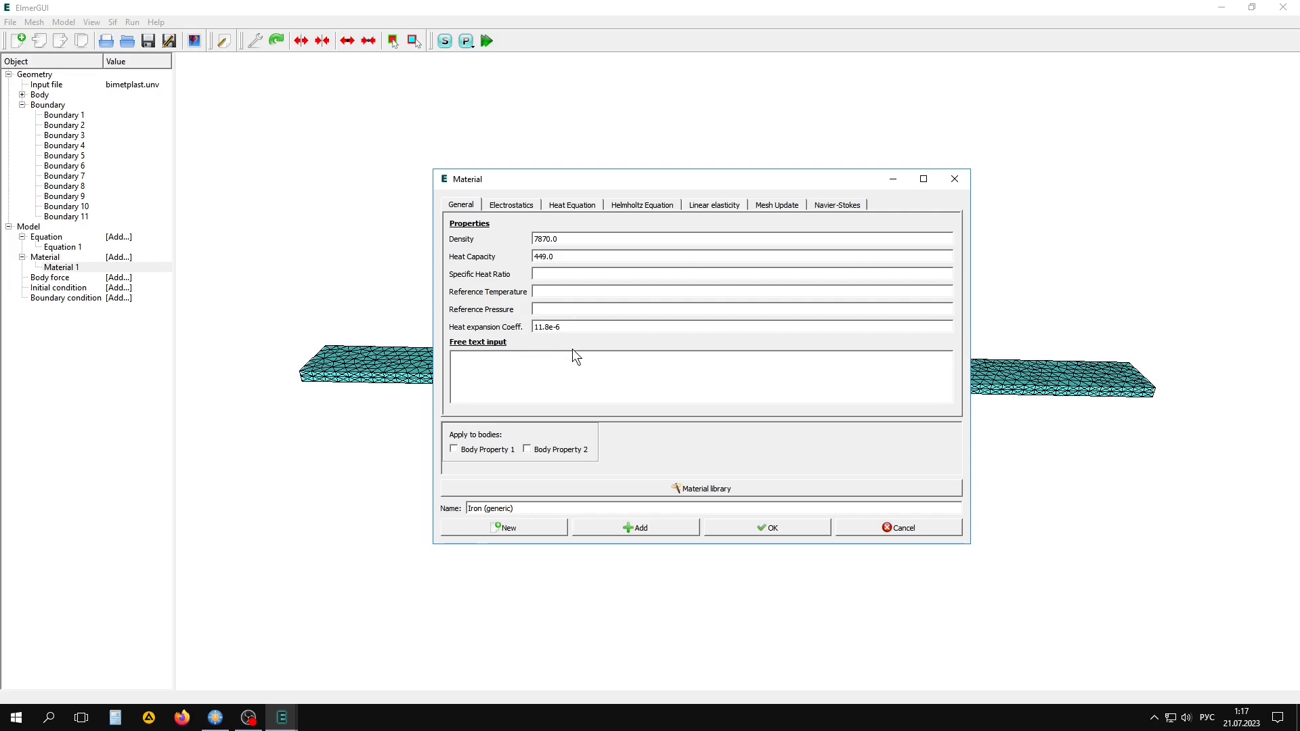
- Set the iron's Poisson ratio to .3, assign the material to Body Property 1 and add it to the model
click(572, 205)
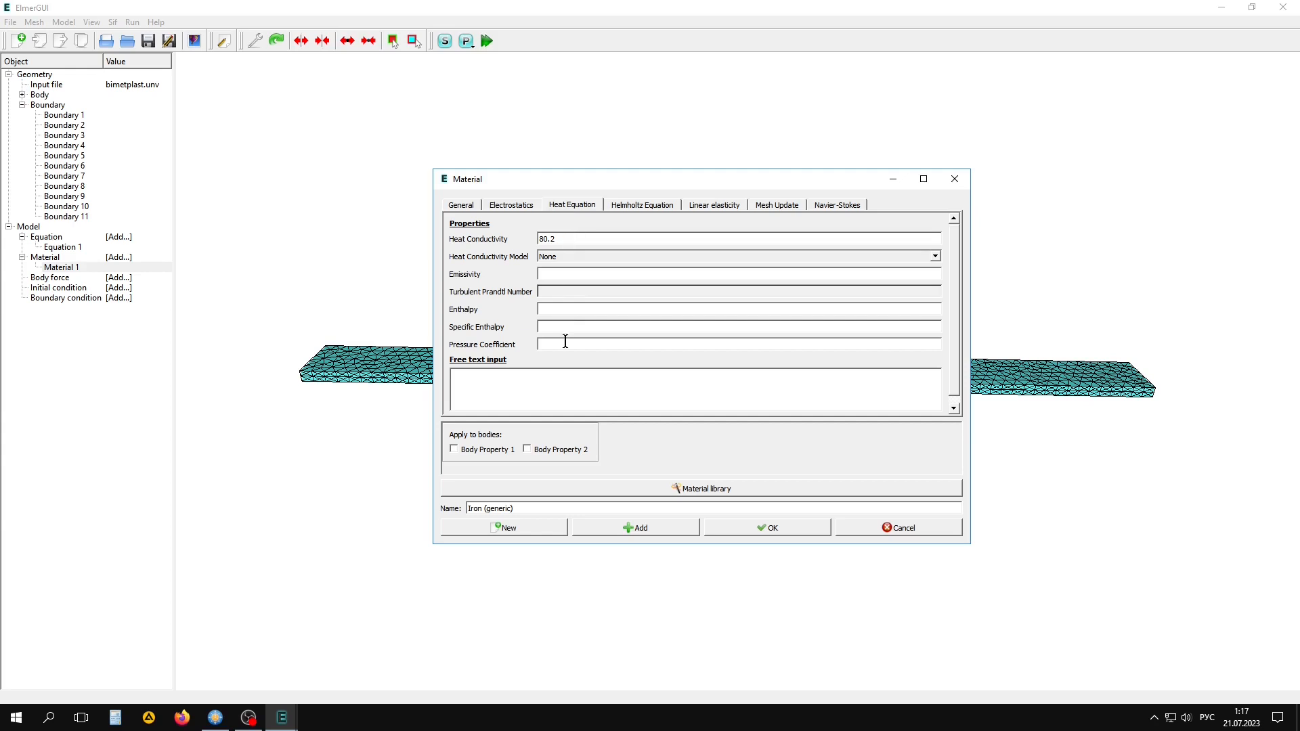
click(720, 204)
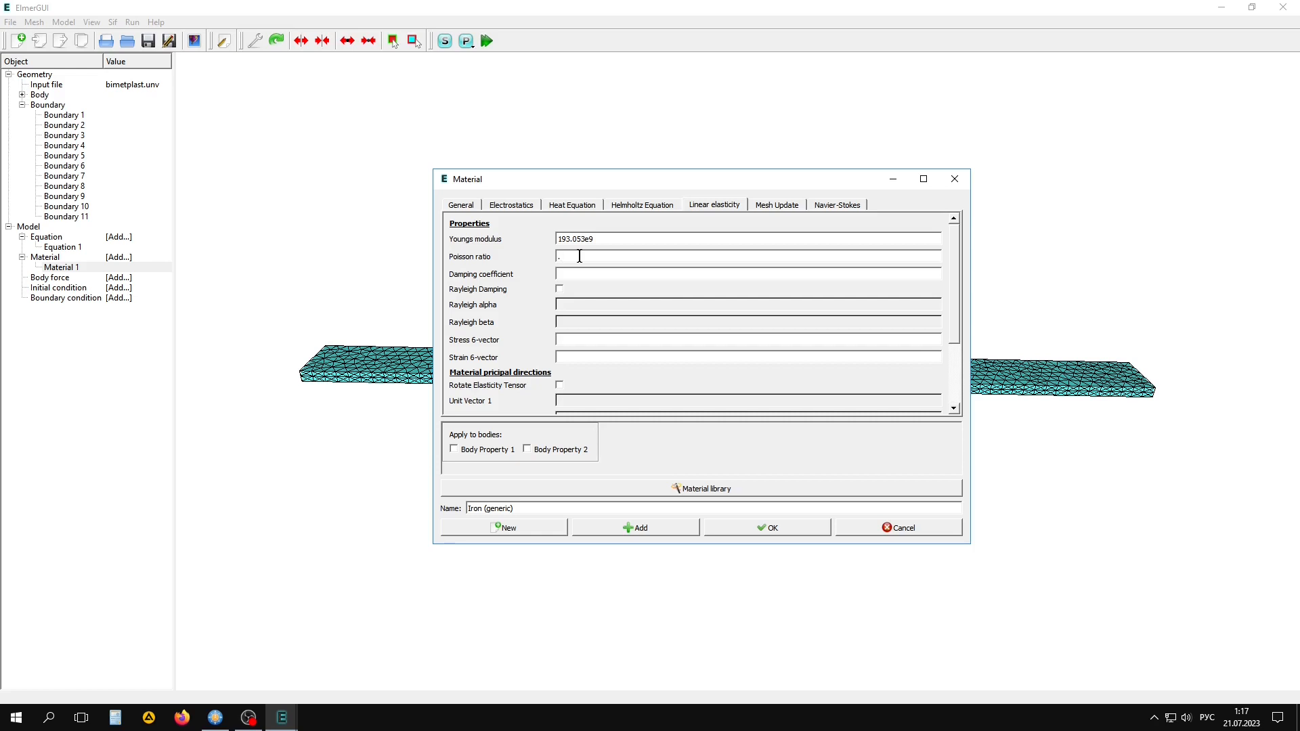
click(454, 449)
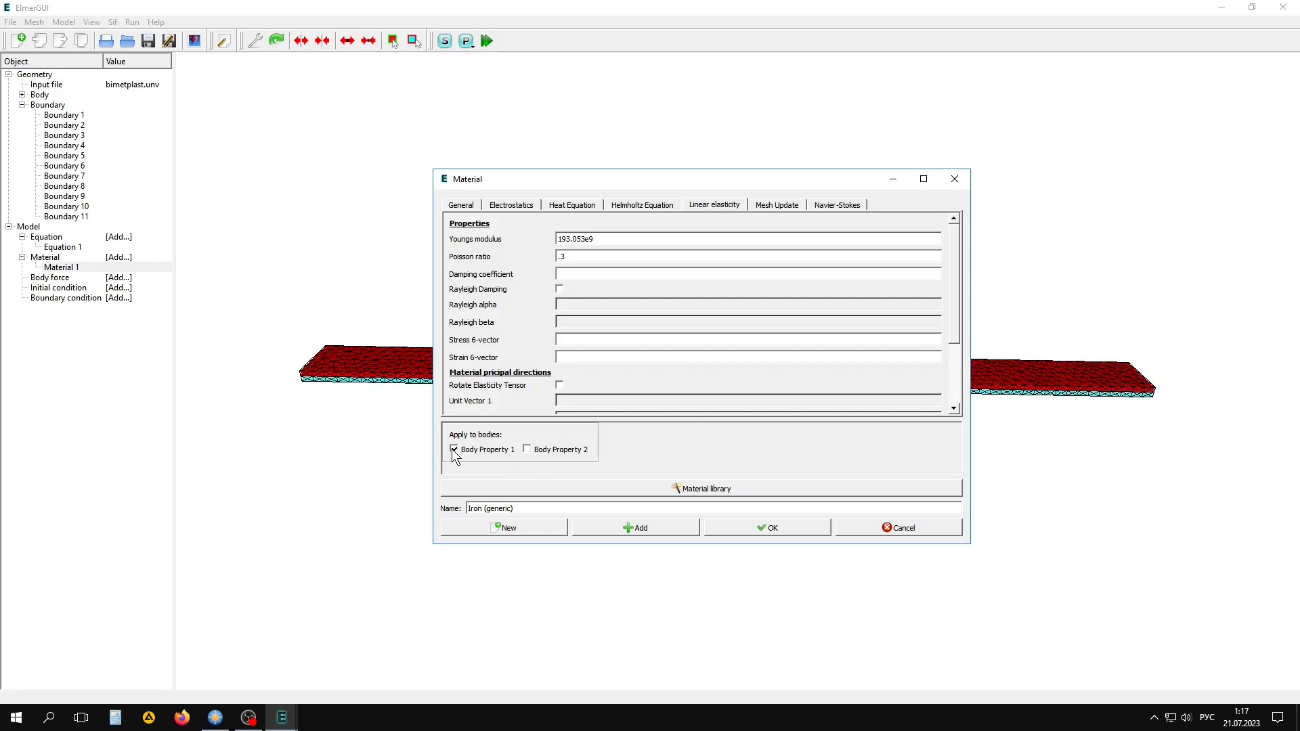
click(629, 527)
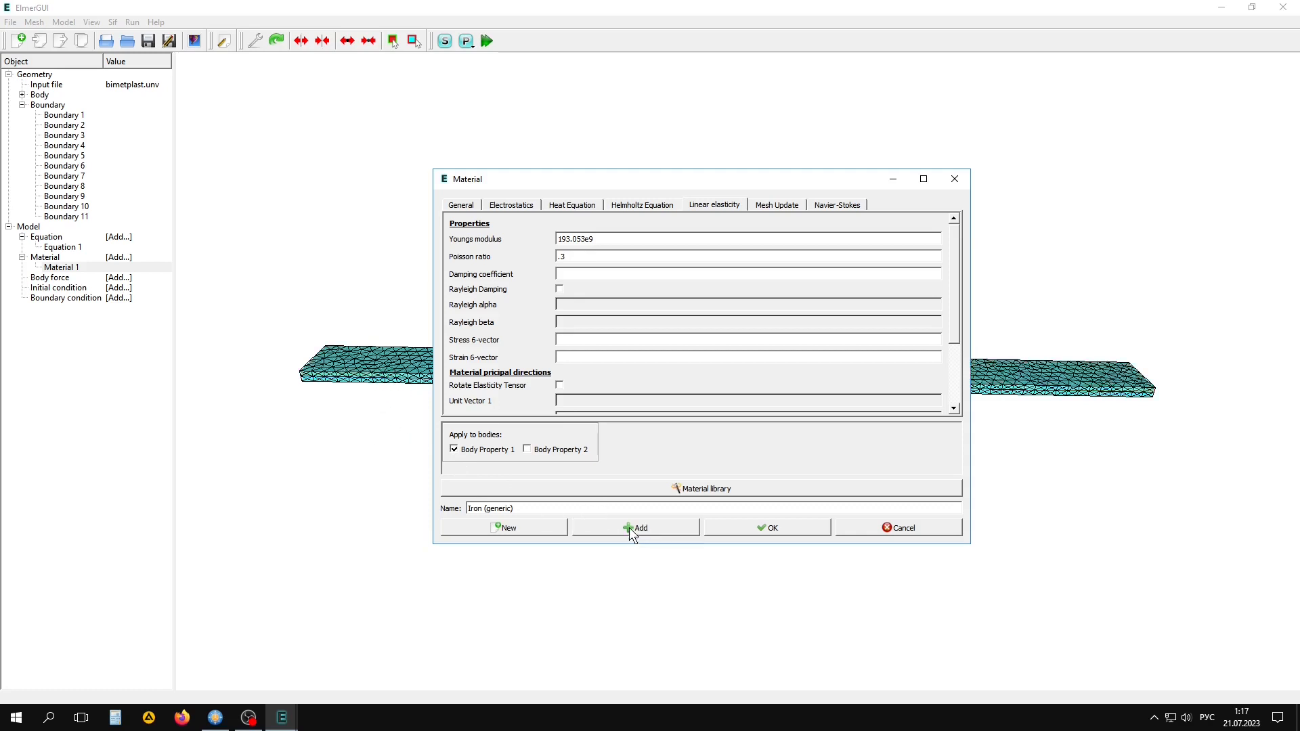
- Save the iron material, then add a second material and load Copper (generic) into it from the material library
click(768, 528)
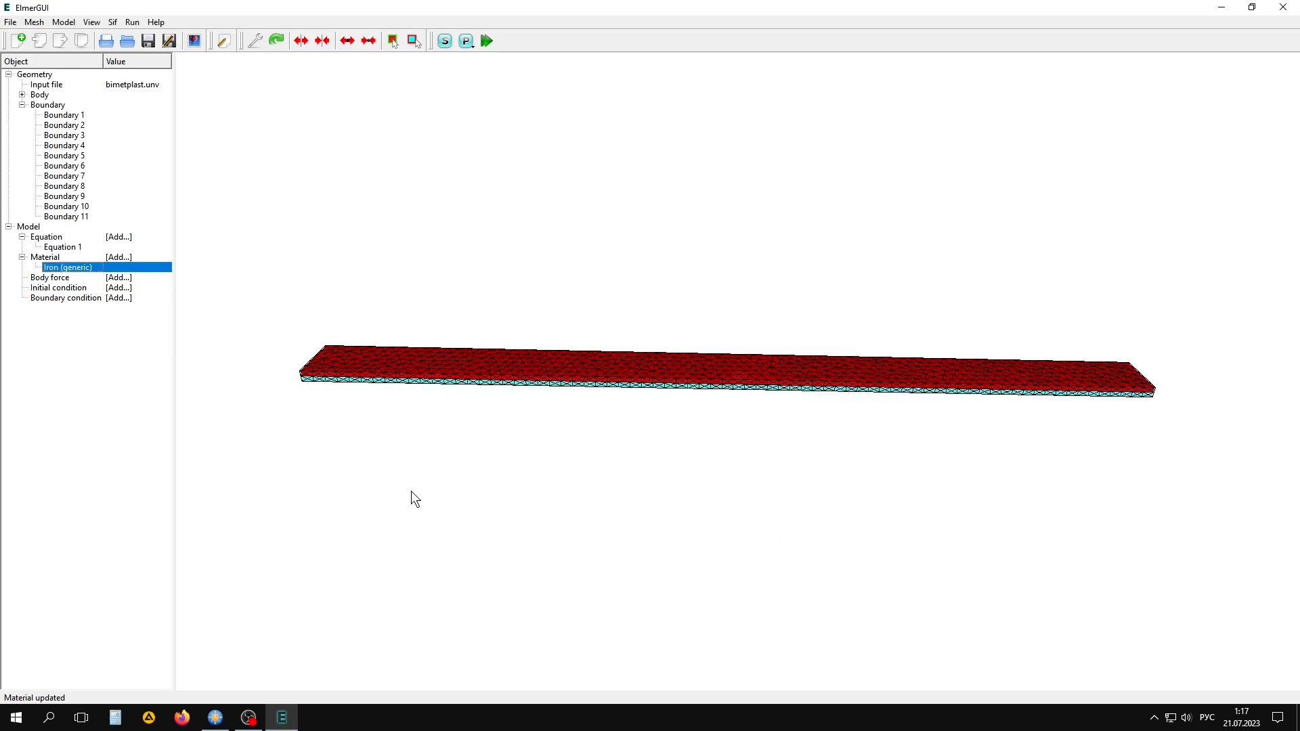
click(64, 22)
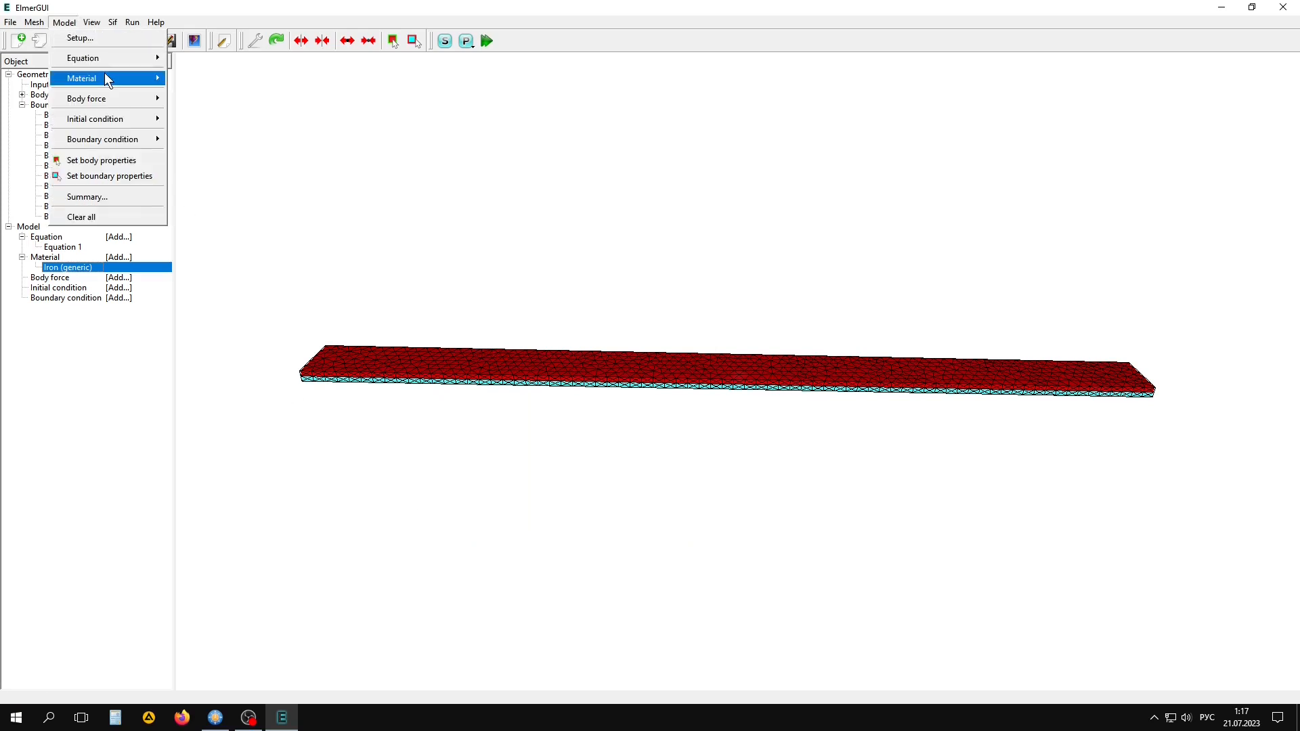
mouse_move(113, 64)
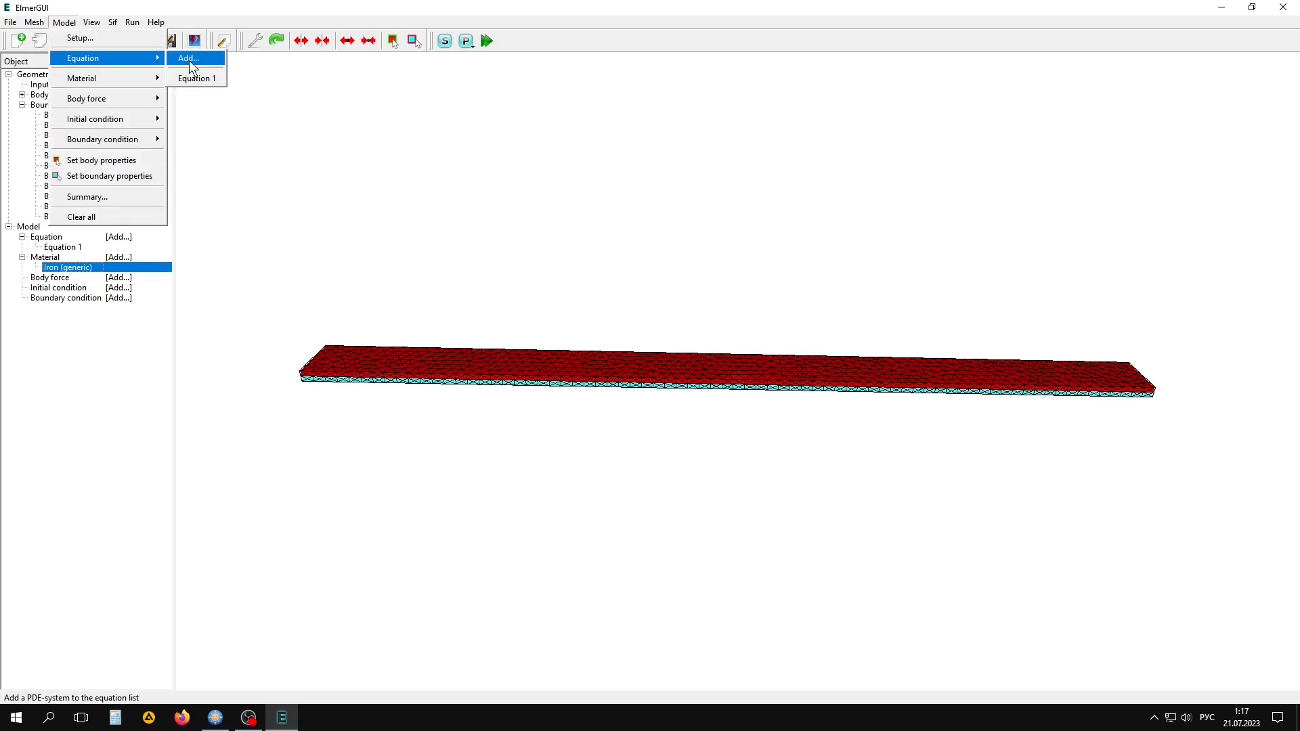
mouse_move(144, 81)
click(215, 81)
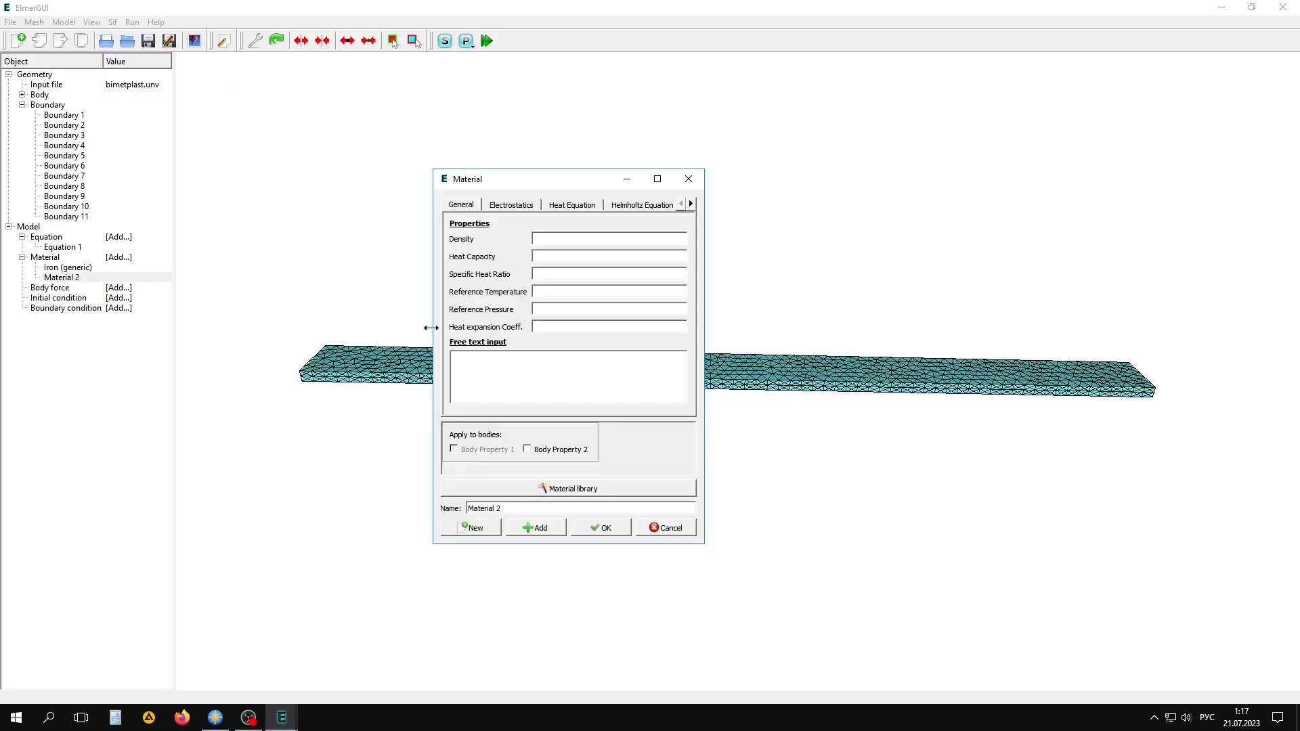
click(571, 489)
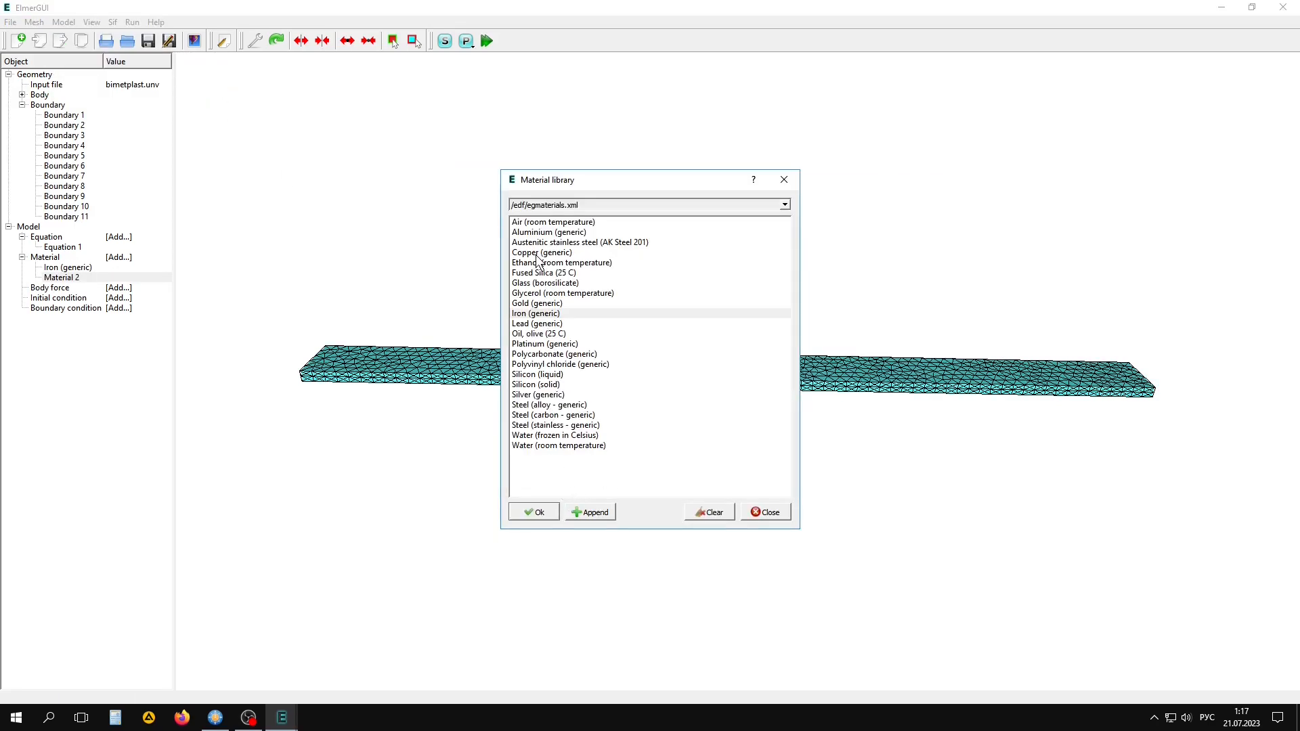
click(540, 254)
click(534, 512)
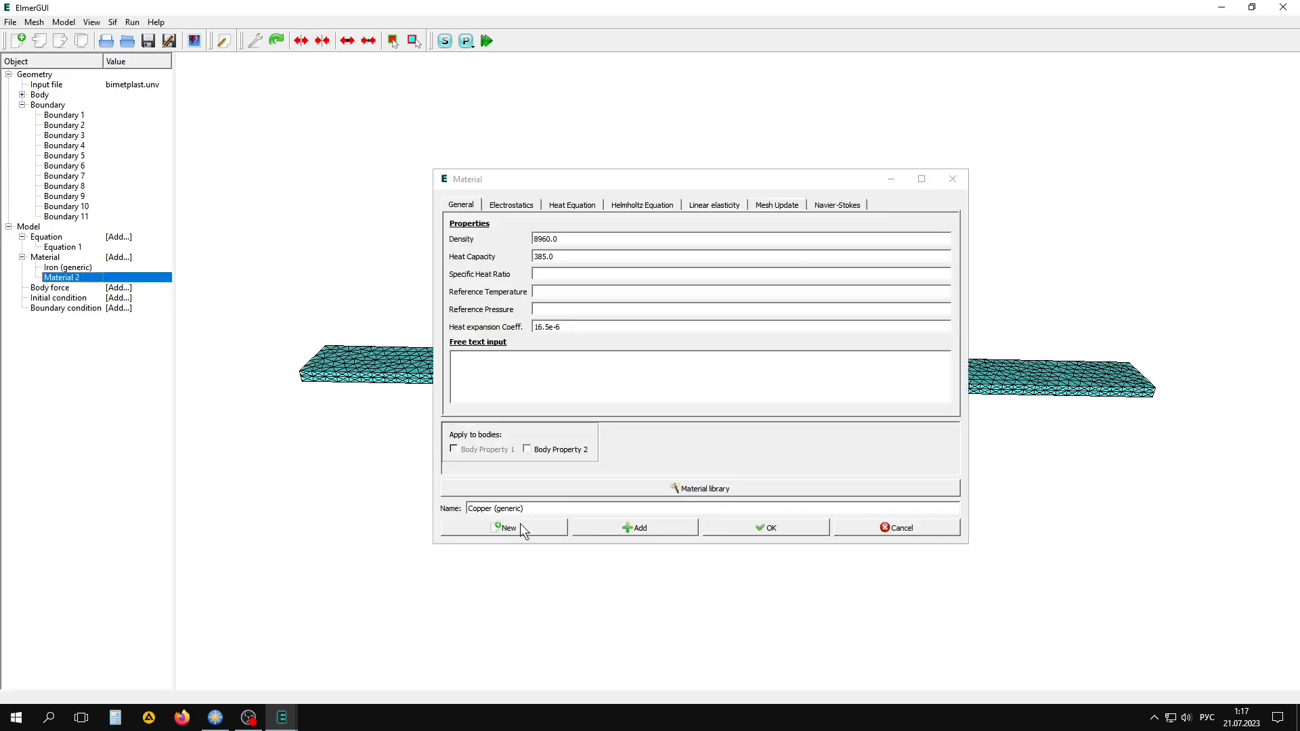
- Review the copper's linear elasticity properties, assign the material to Body Property 2 and save it to the model
click(554, 205)
click(702, 204)
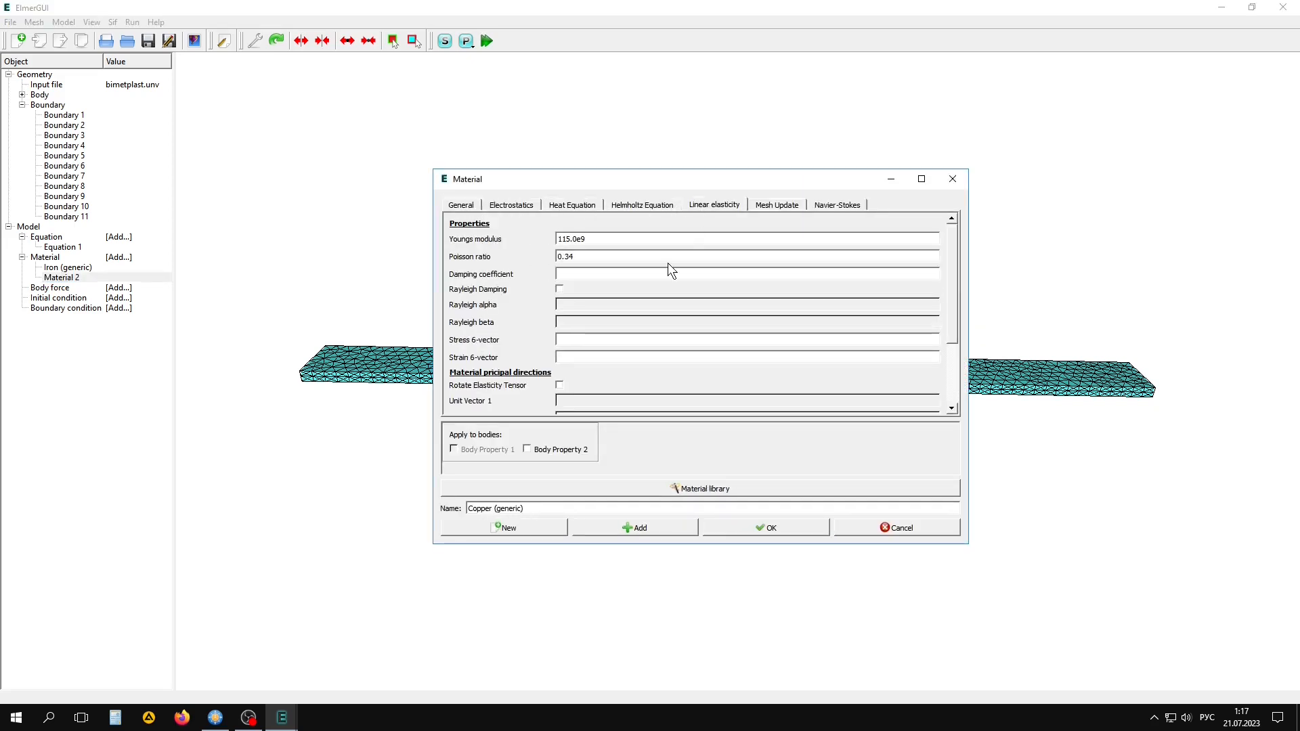
click(542, 448)
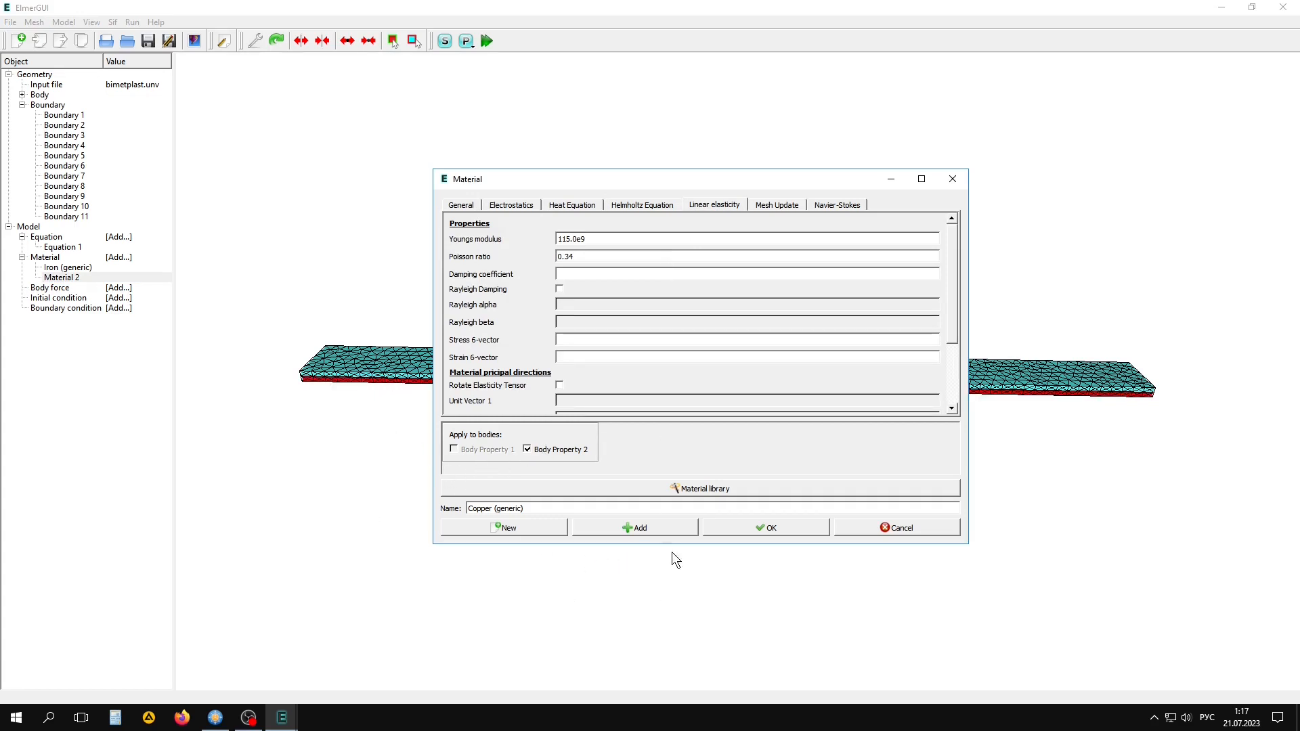
click(648, 527)
click(798, 525)
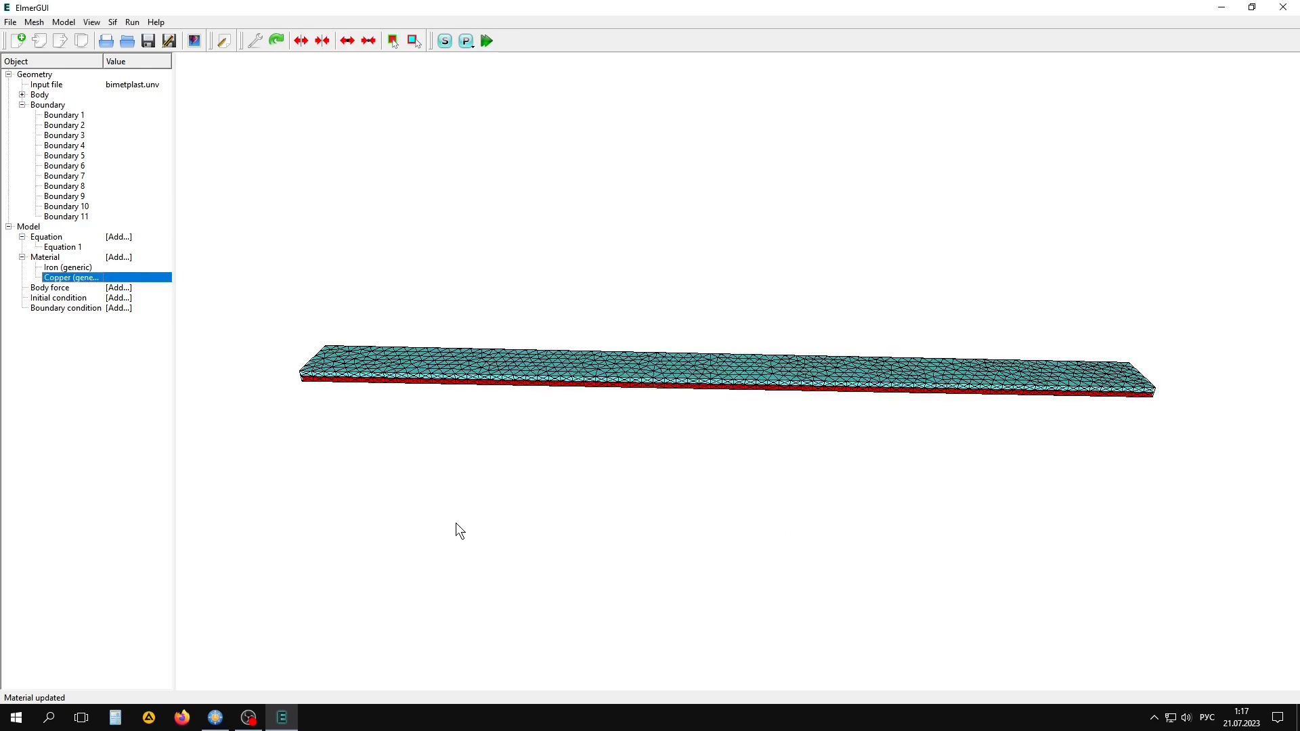
- Add an initial condition with a heat equation temperature of 0
click(64, 22)
mouse_move(91, 115)
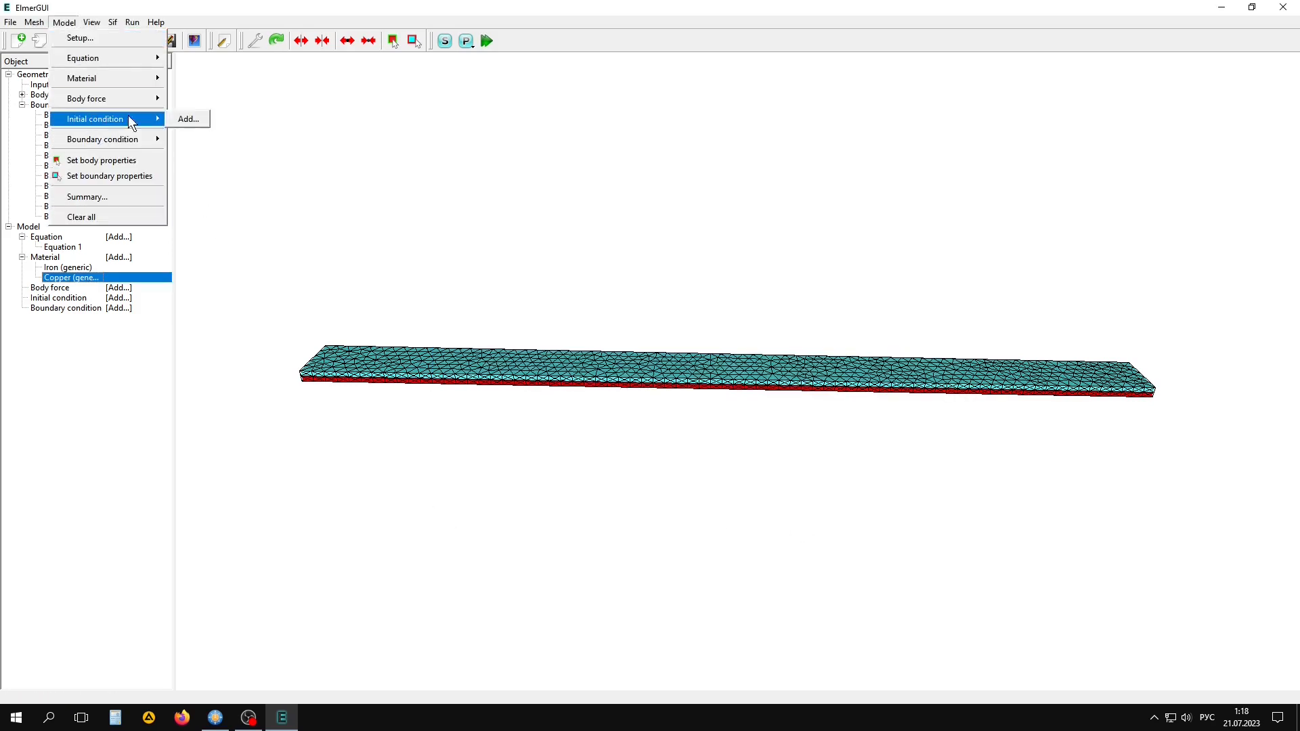
click(184, 114)
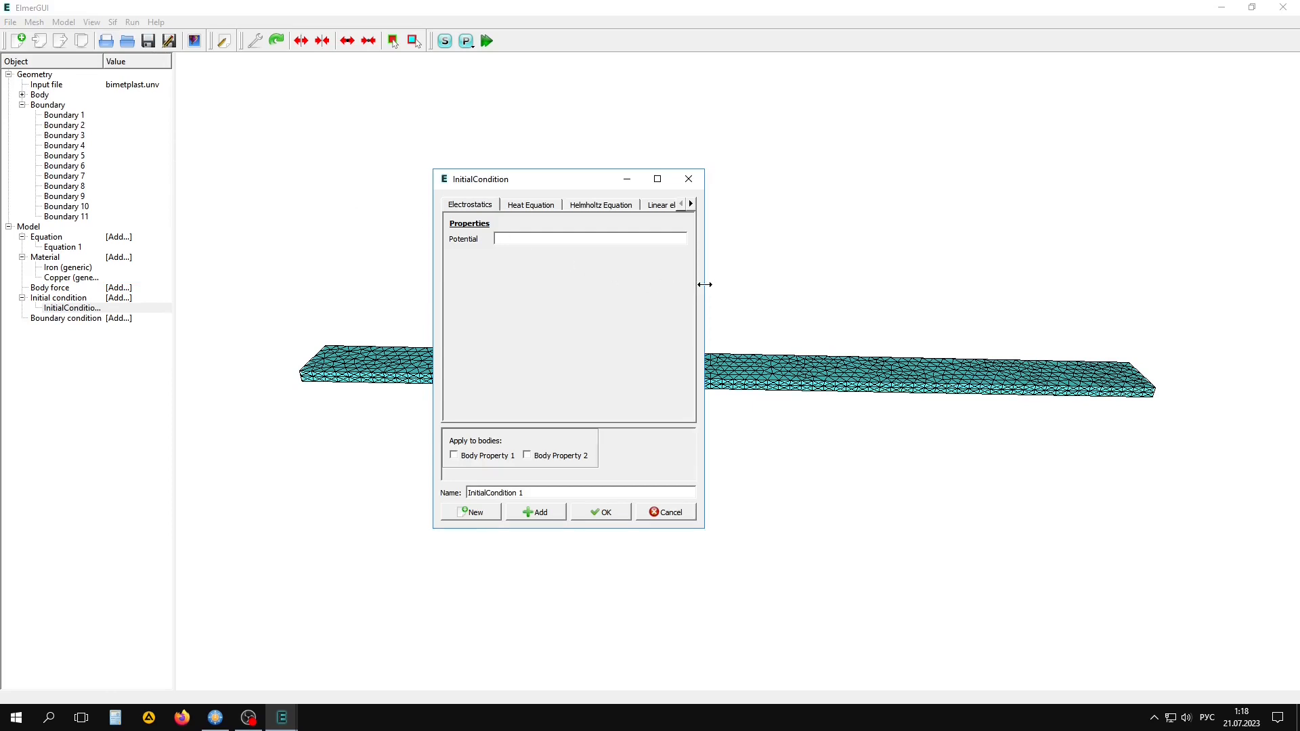
drag(705, 285, 865, 292)
click(530, 204)
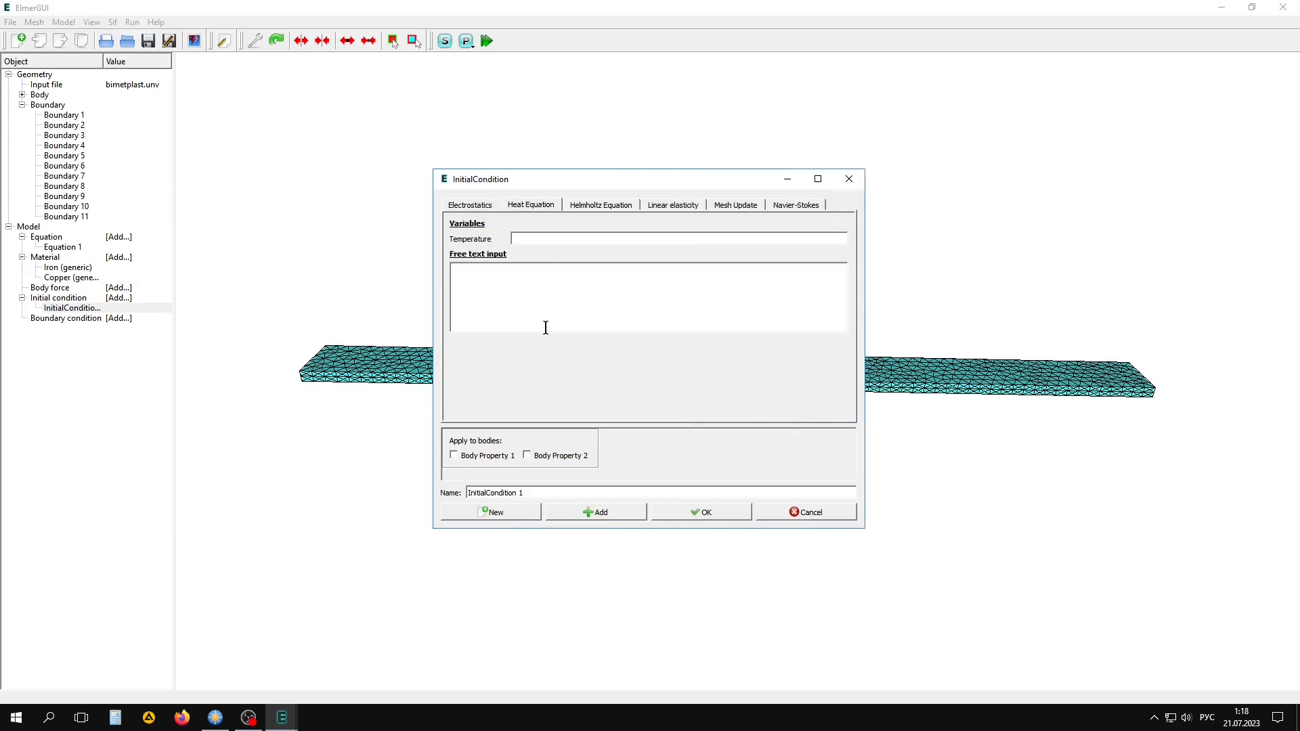
click(529, 240)
text(0)
- Apply the initial condition to Body Property 1 and Body Property 2 and save it
click(454, 456)
click(537, 457)
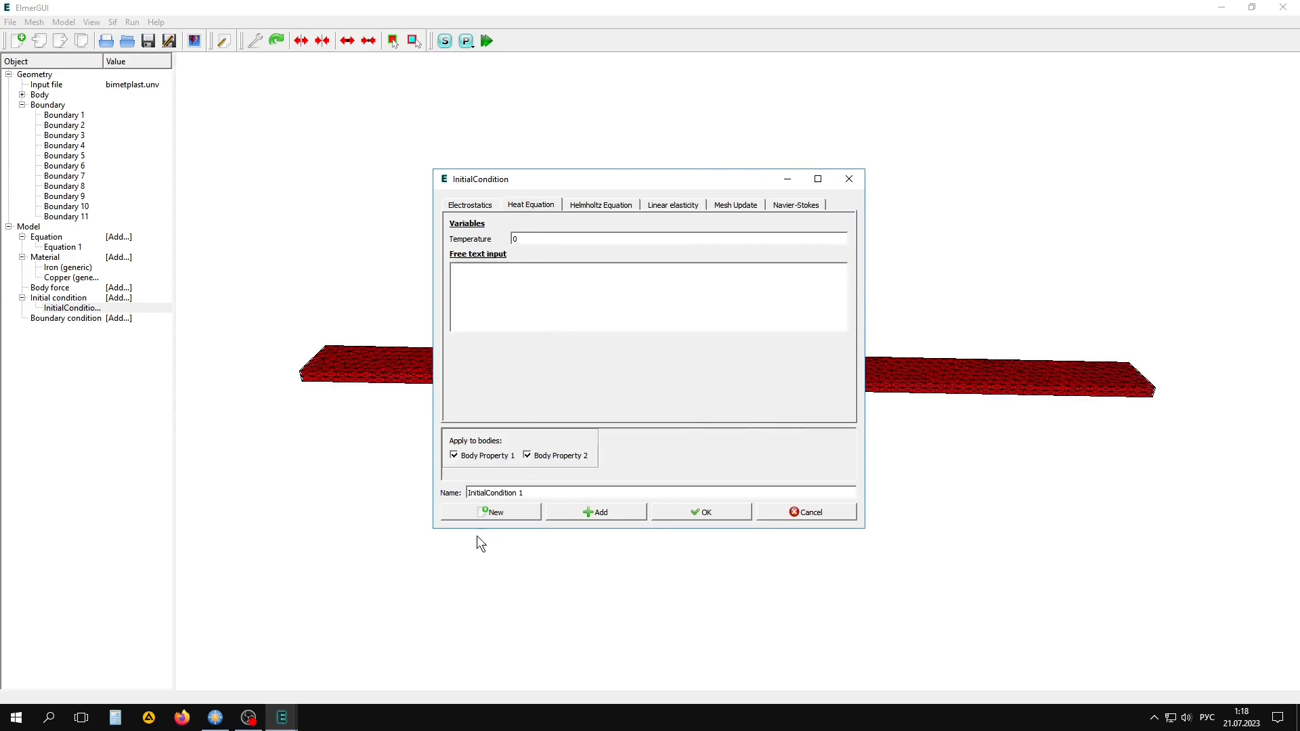
click(596, 513)
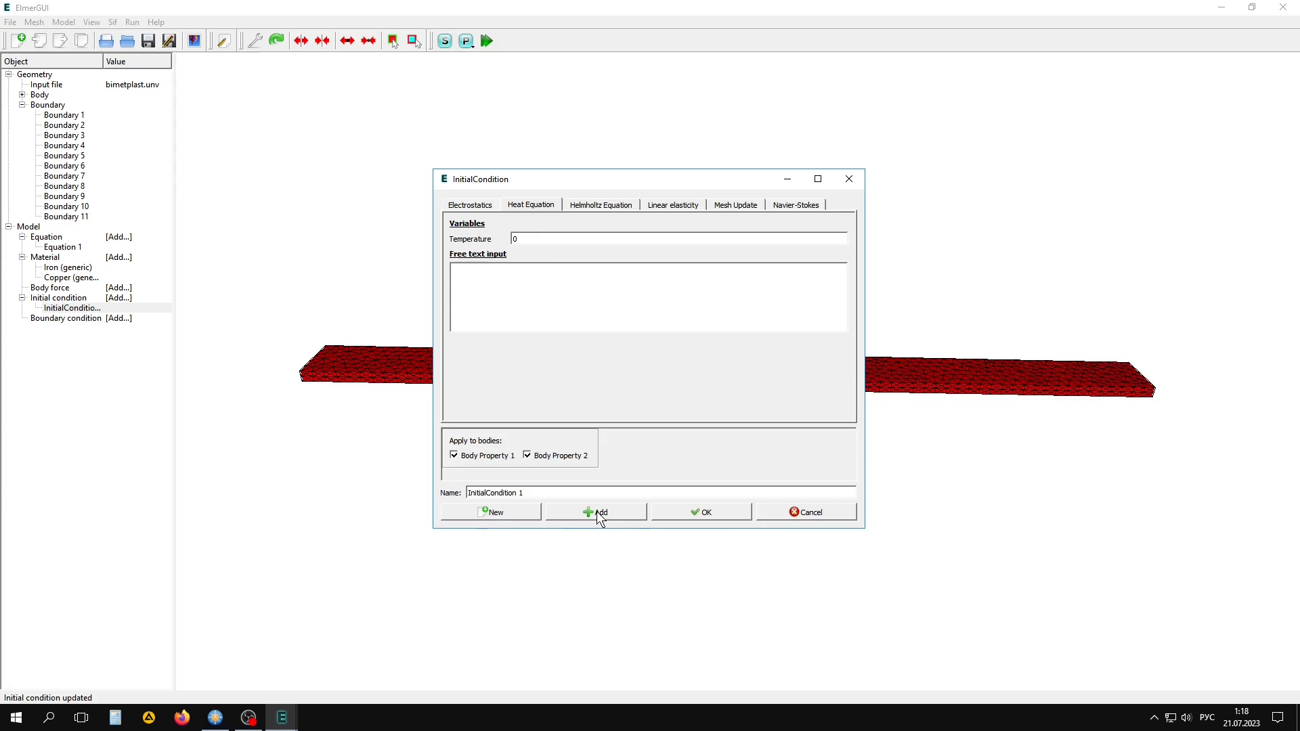
click(707, 513)
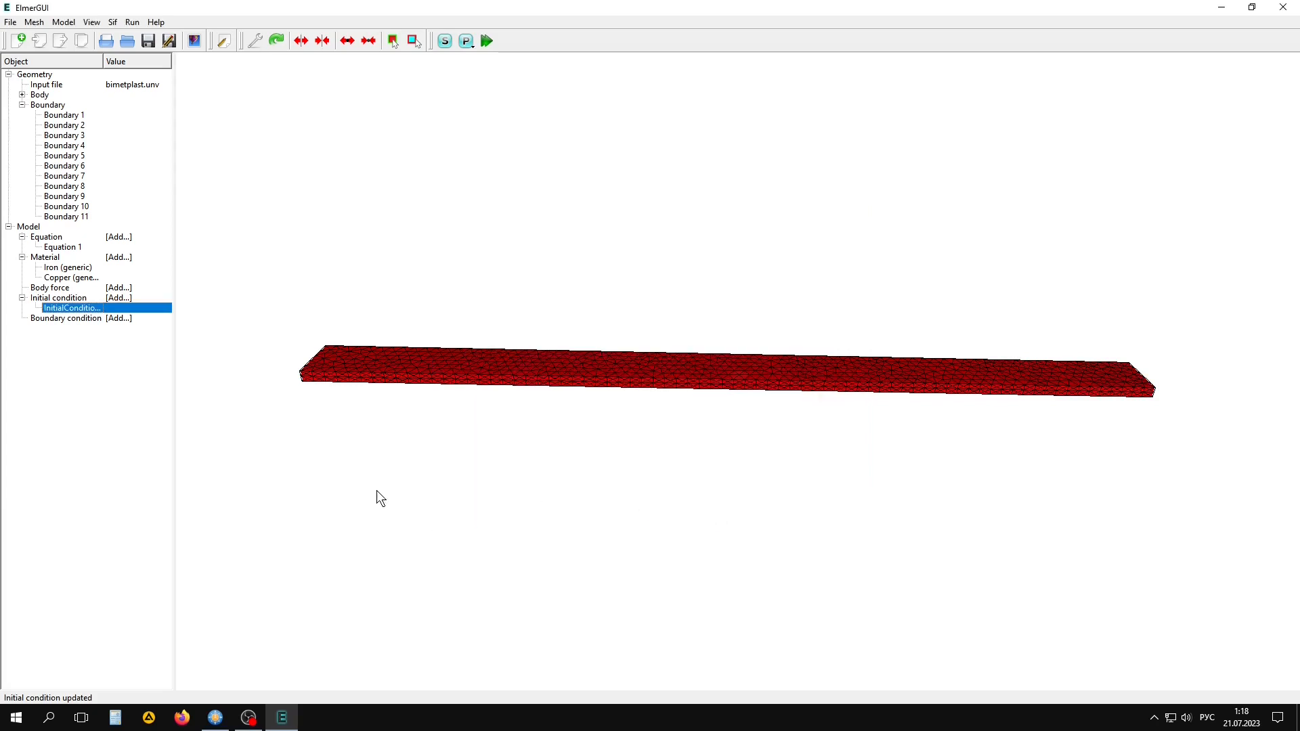
- Add a boundary condition with a heat equation temperature of 100
click(64, 22)
mouse_move(93, 139)
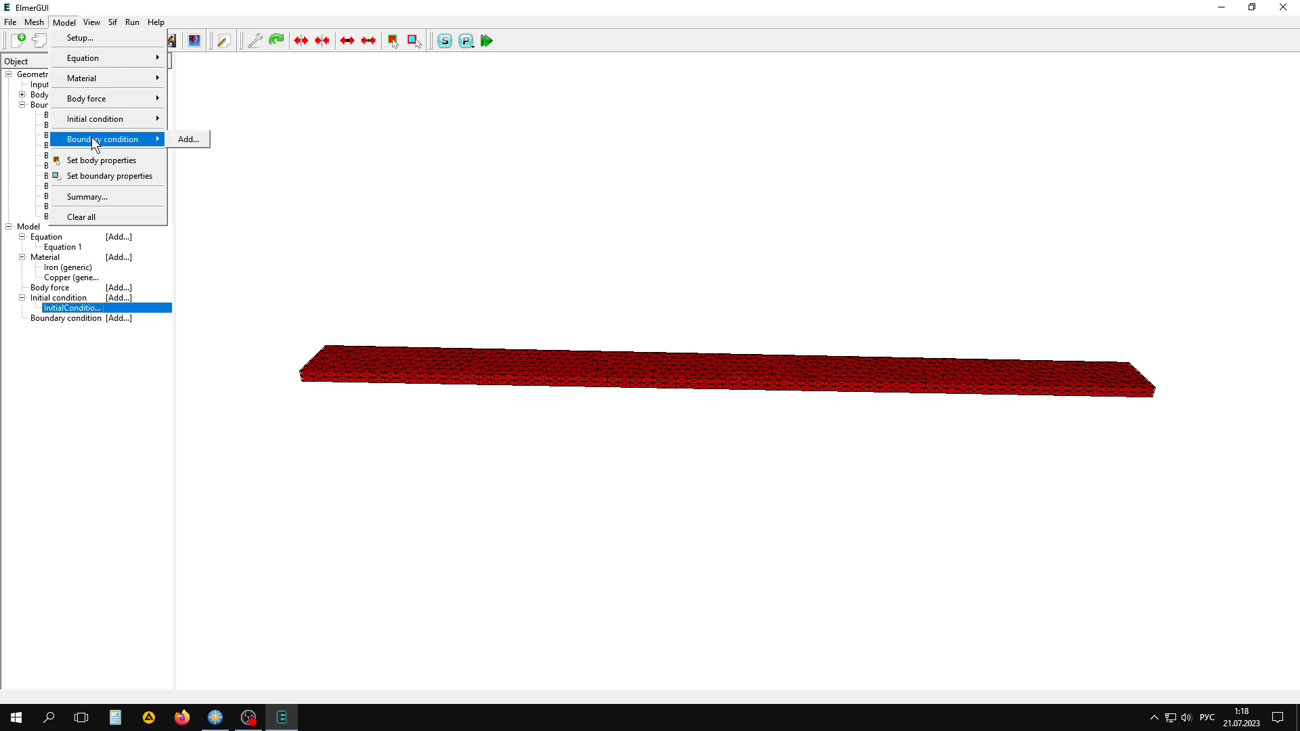
click(192, 137)
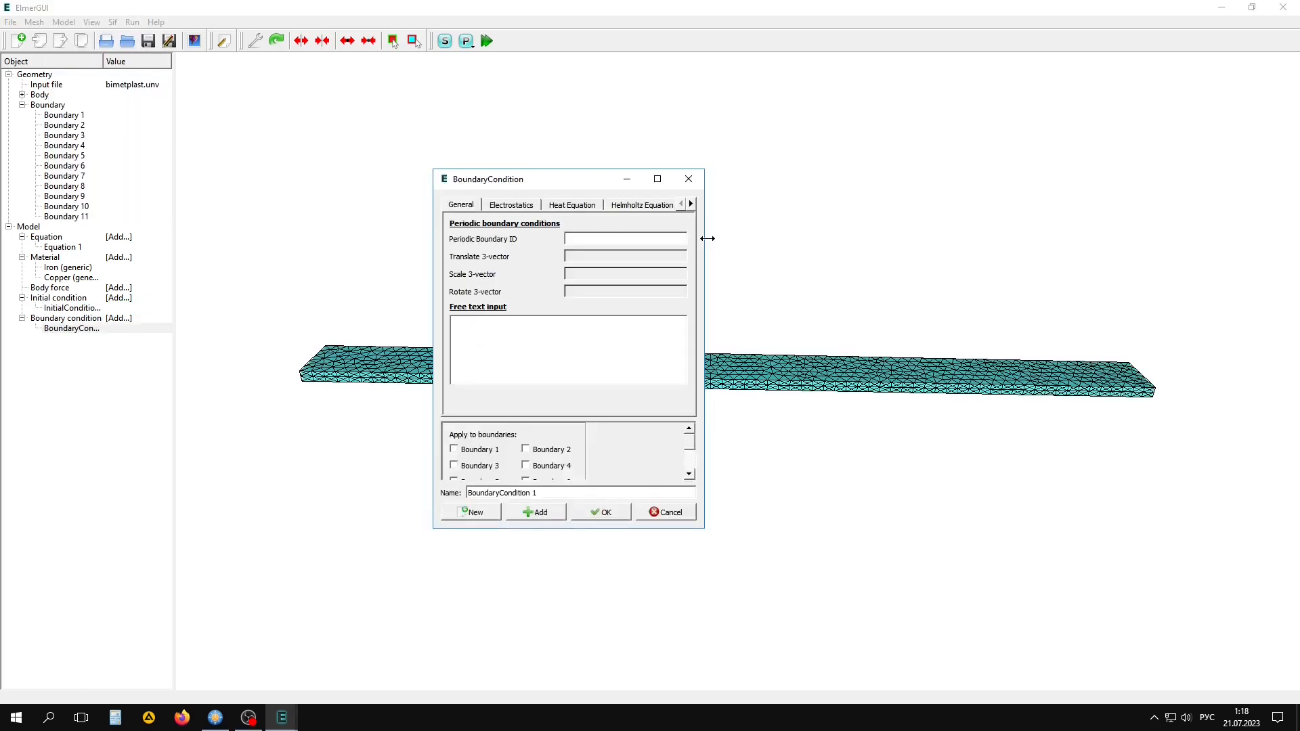
drag(705, 238, 923, 250)
click(571, 205)
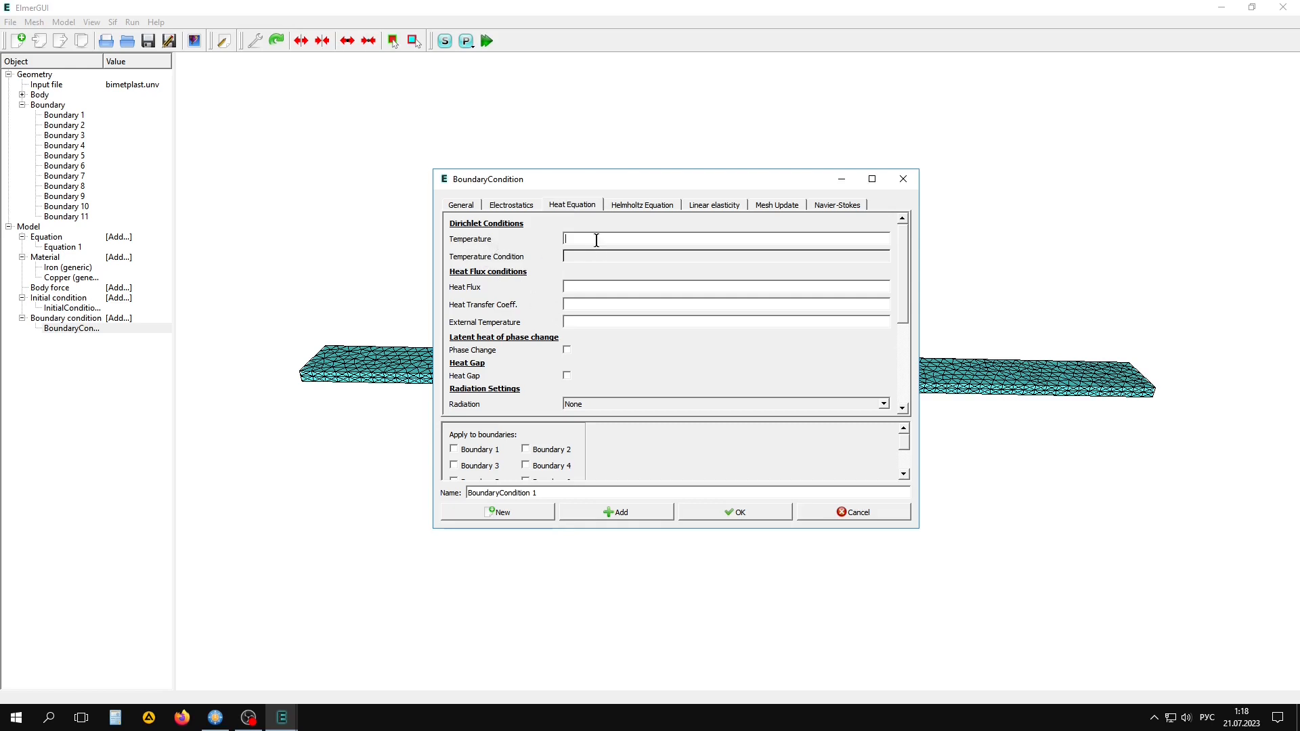
click(597, 240)
text(100)
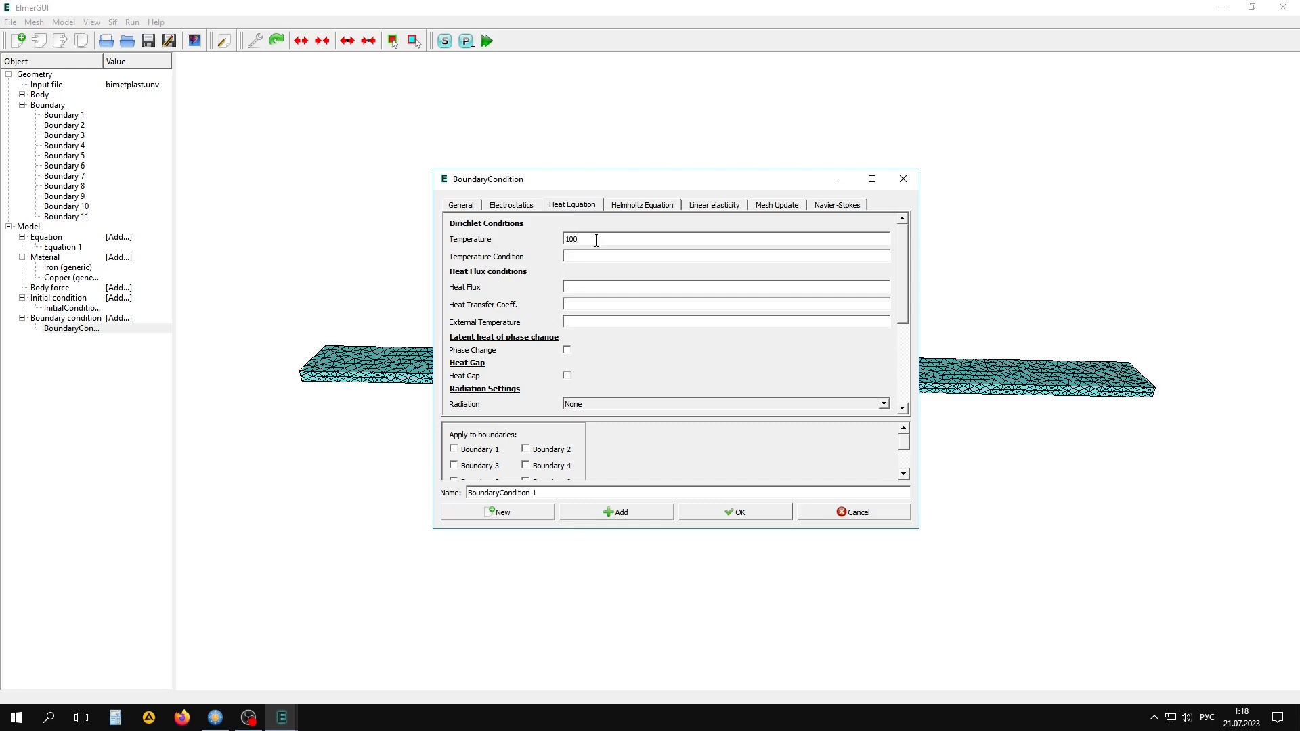
- Name the temperature boundary condition temp and save it to the model
drag(587, 493, 445, 492)
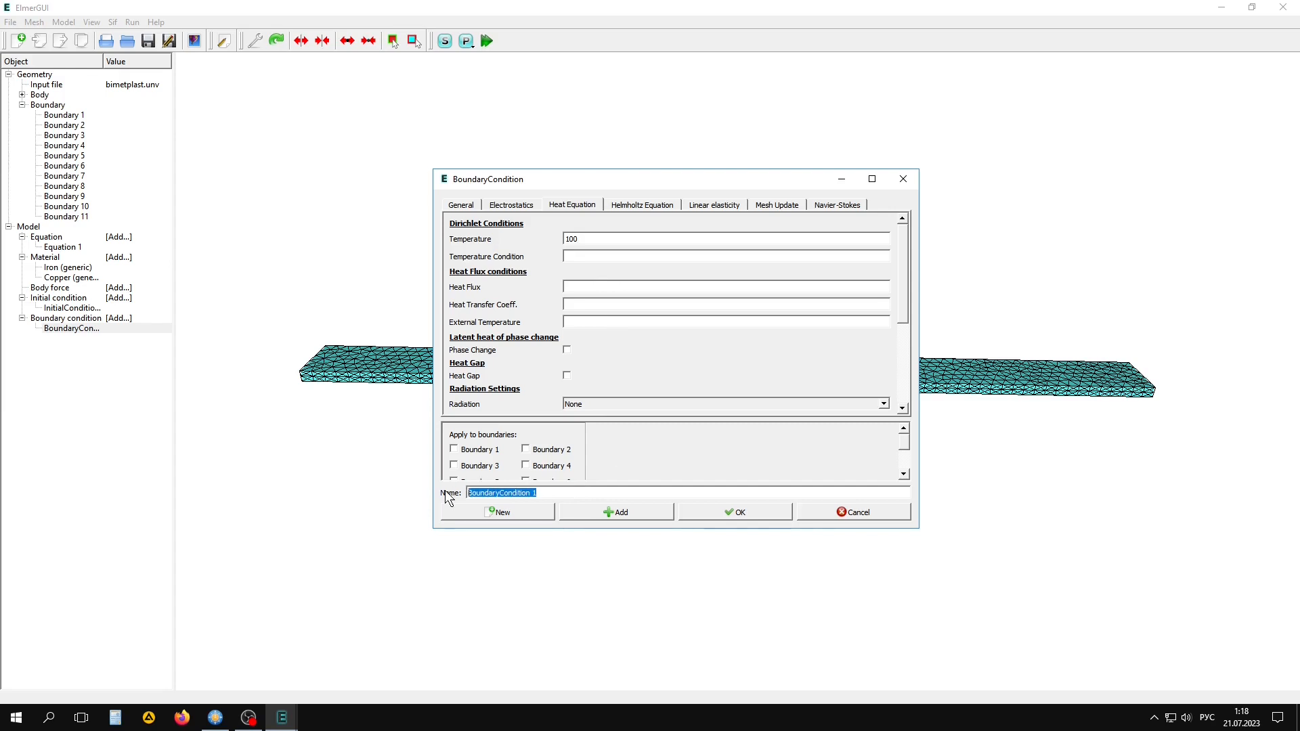
key(alt+shift)
text(tep)
key(BackSpace)
text(mp)
click(619, 512)
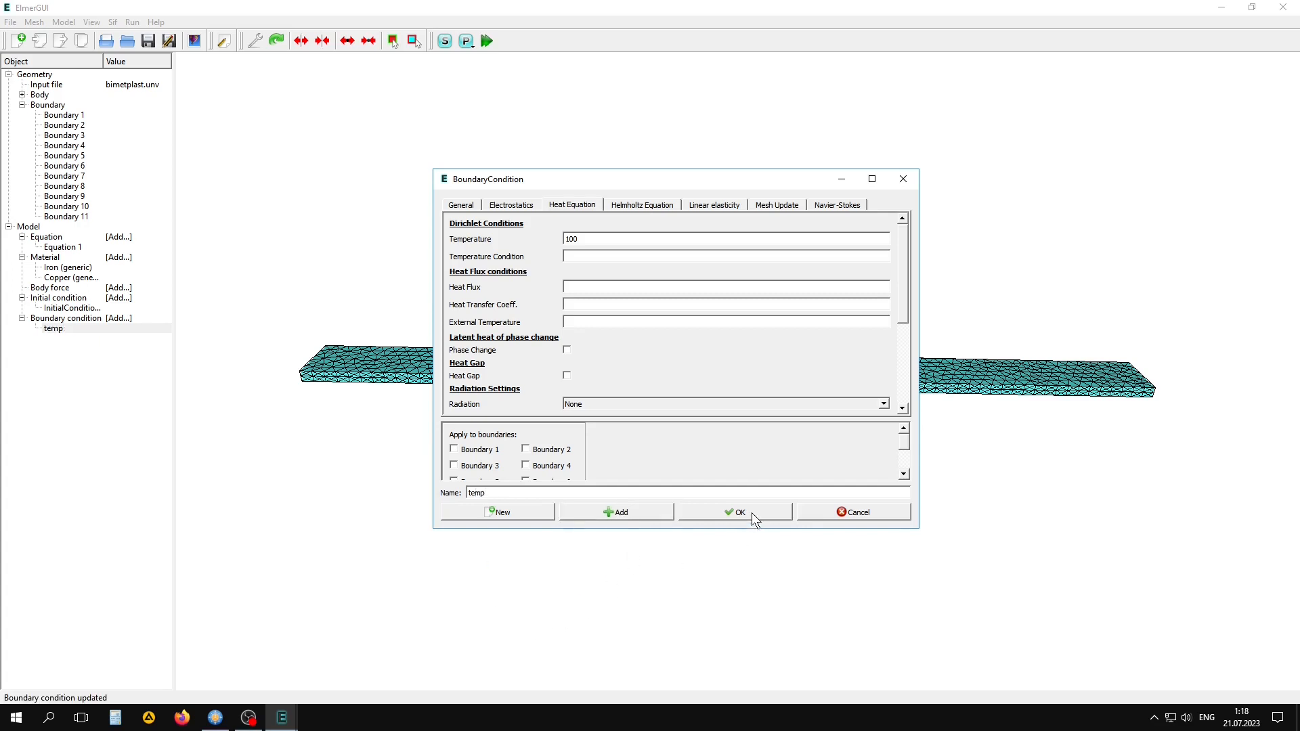
click(752, 513)
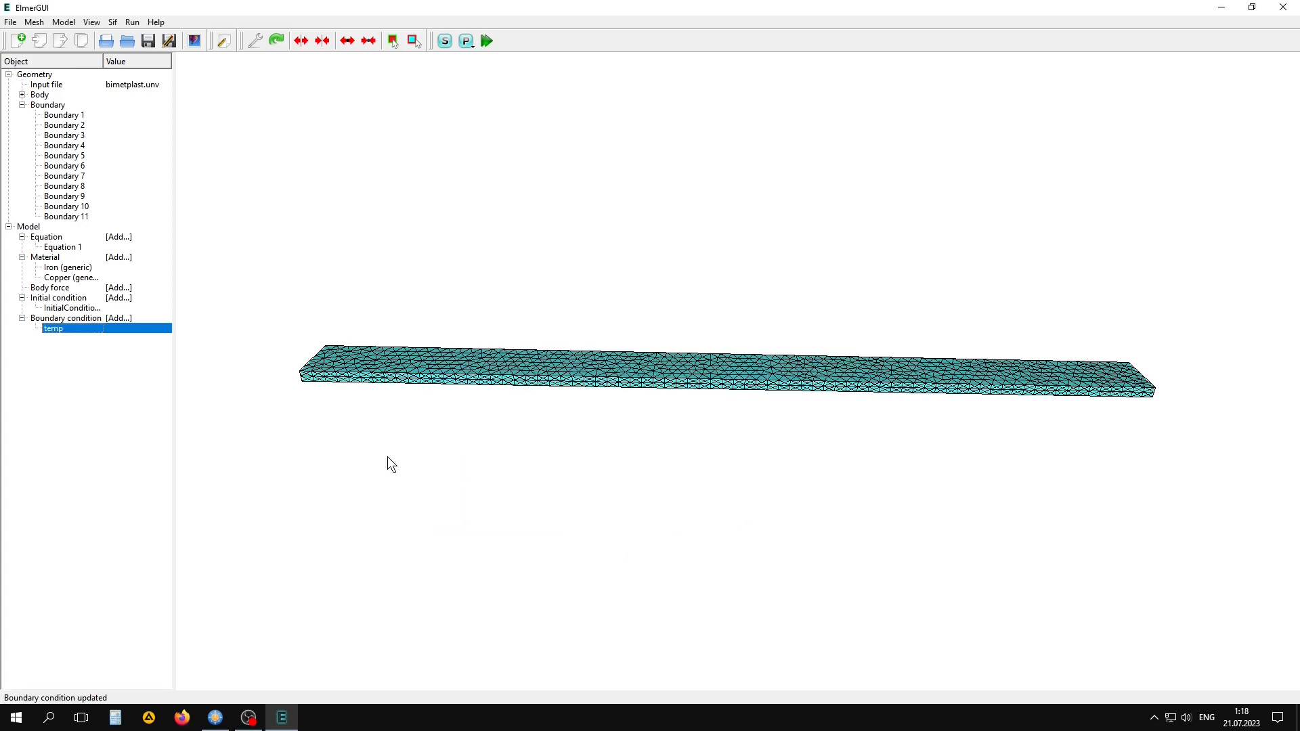
- Add a second boundary condition with linear elasticity Displacement 1, 2 and 3 all set to 0
click(64, 23)
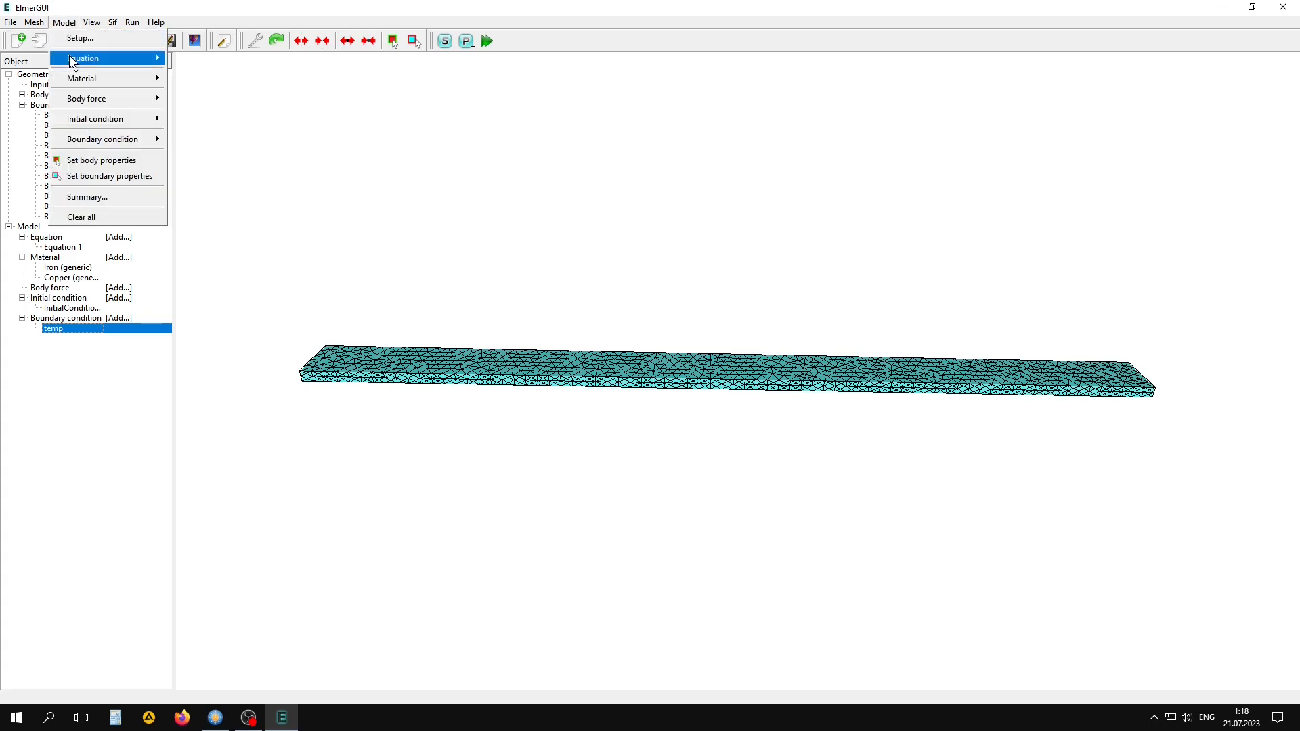
mouse_move(95, 140)
click(209, 136)
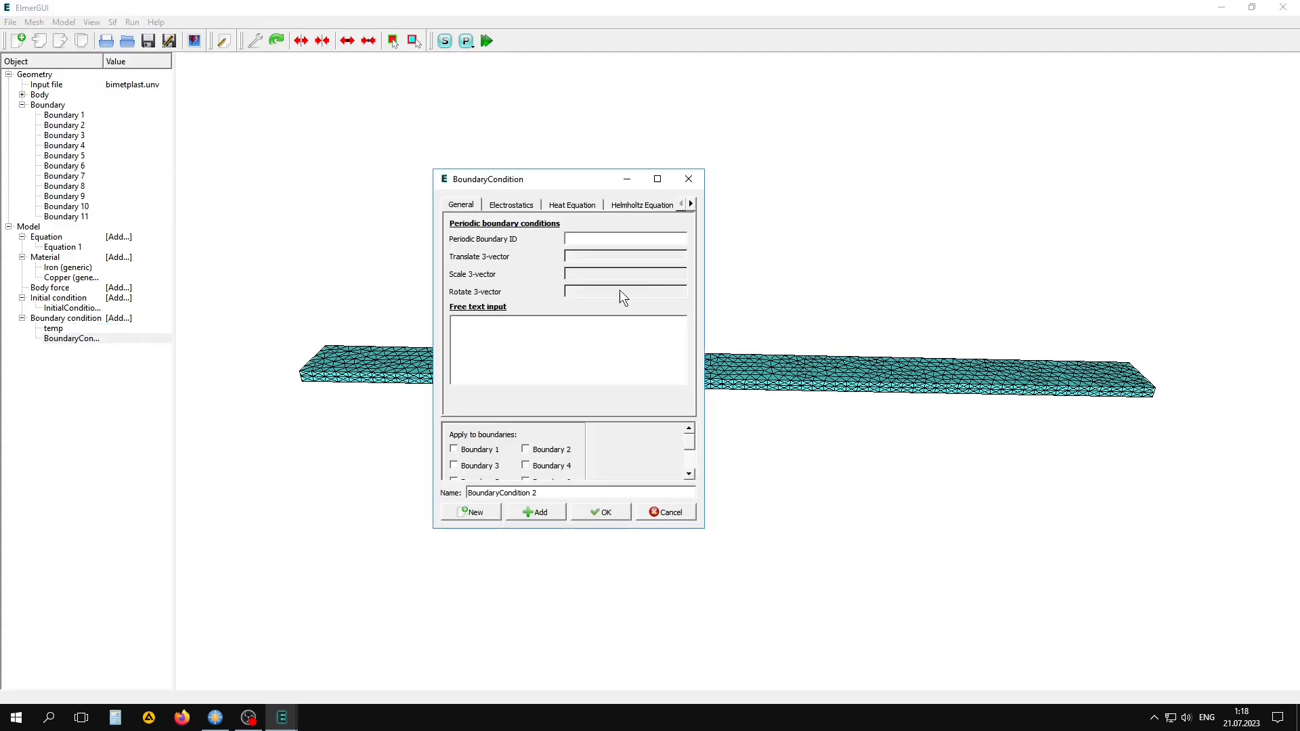
drag(703, 303, 993, 298)
click(716, 205)
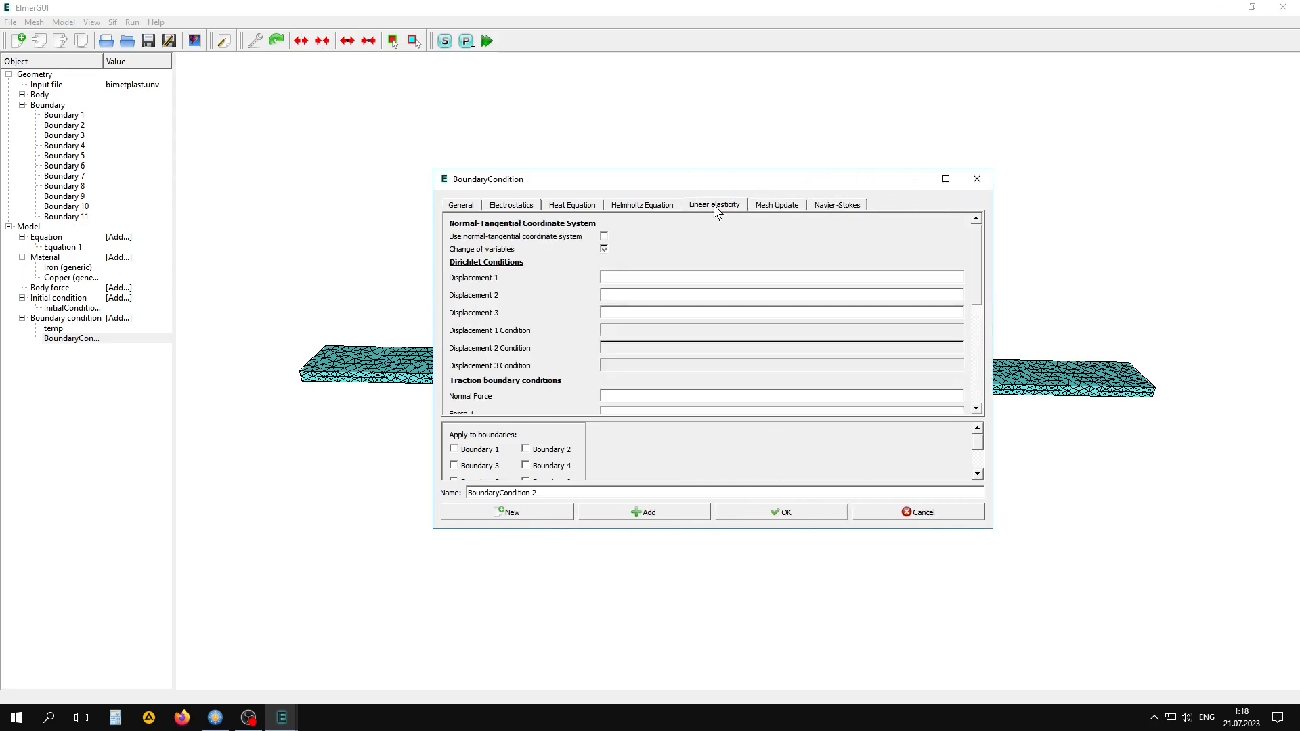
click(610, 278)
text(0)
click(607, 295)
text(0)
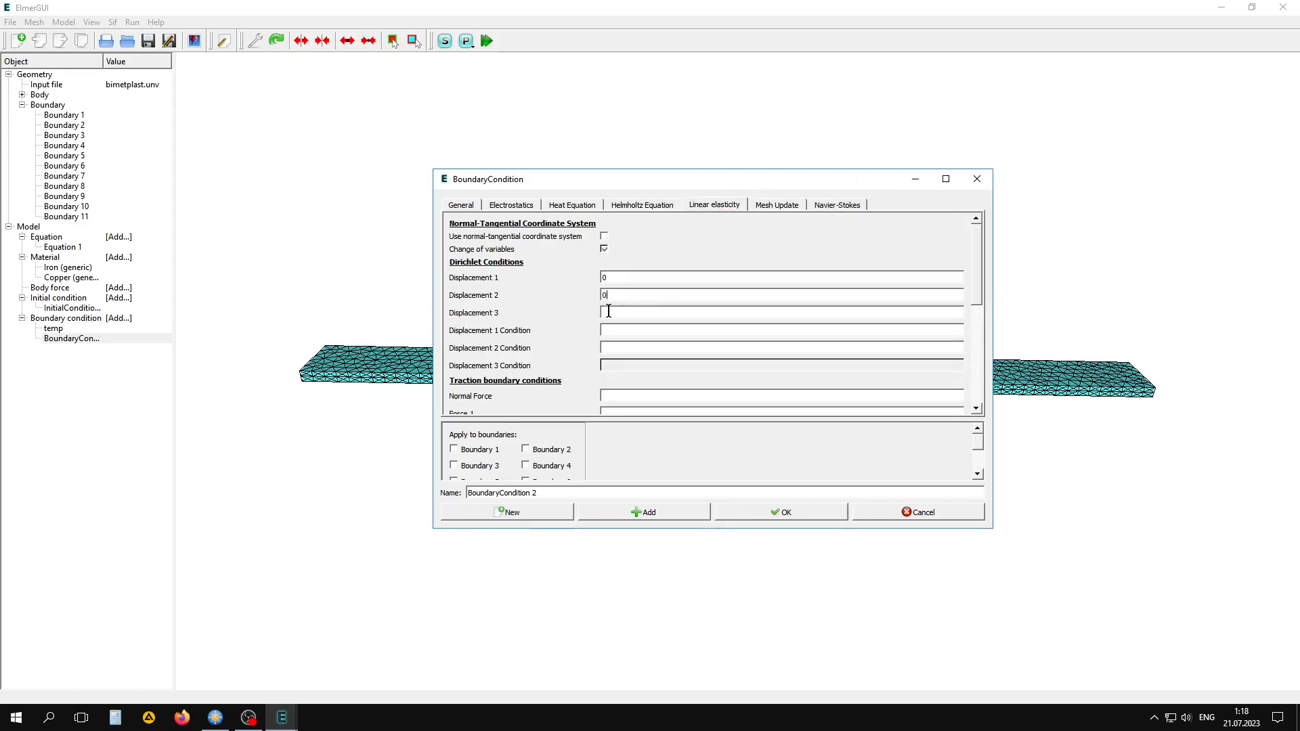
click(609, 312)
text(0)
- Name the zero-displacement boundary condition fix and save it to the model
drag(572, 492, 441, 491)
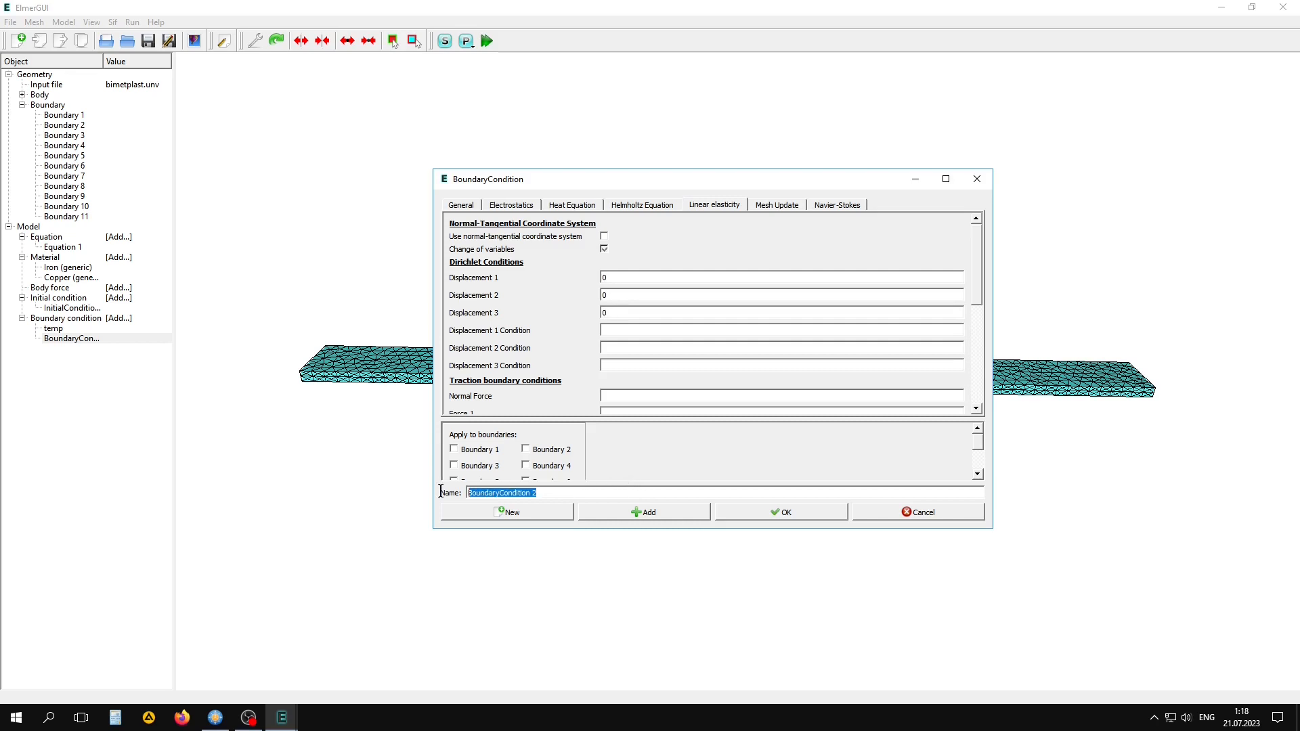
text(fix)
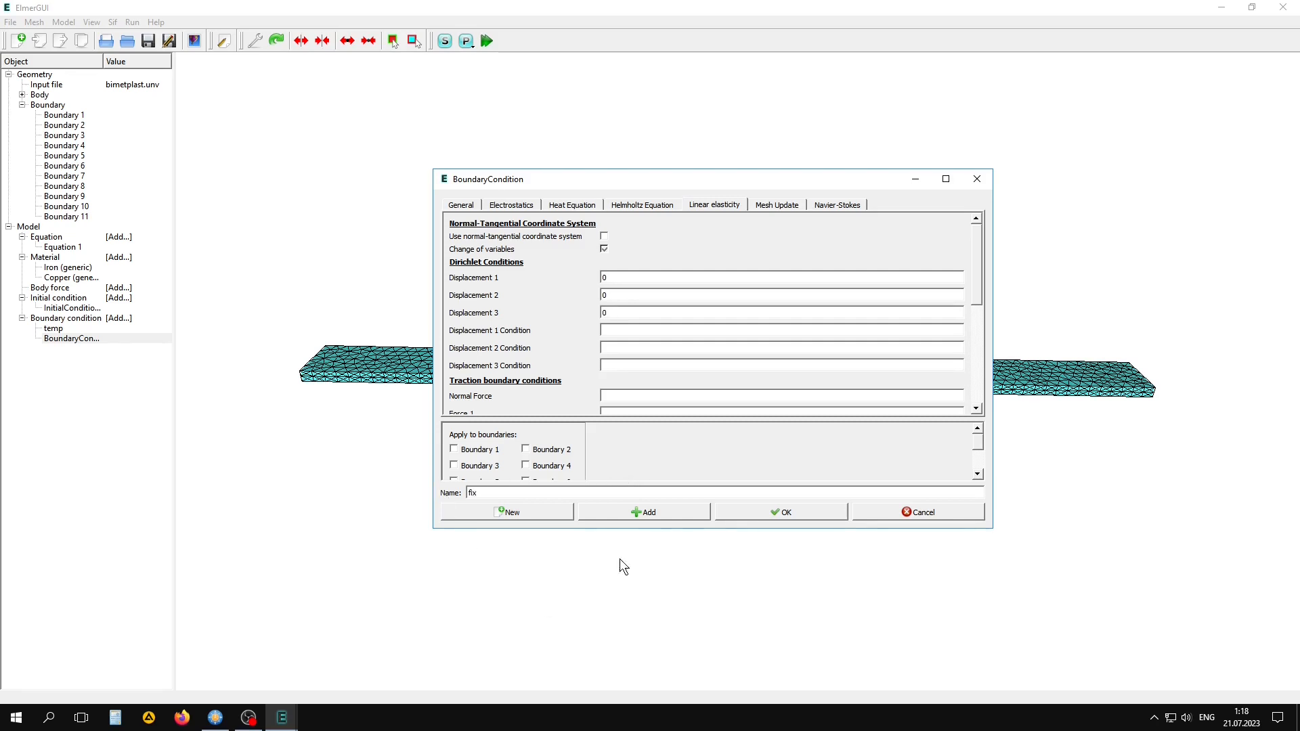
click(644, 513)
click(800, 512)
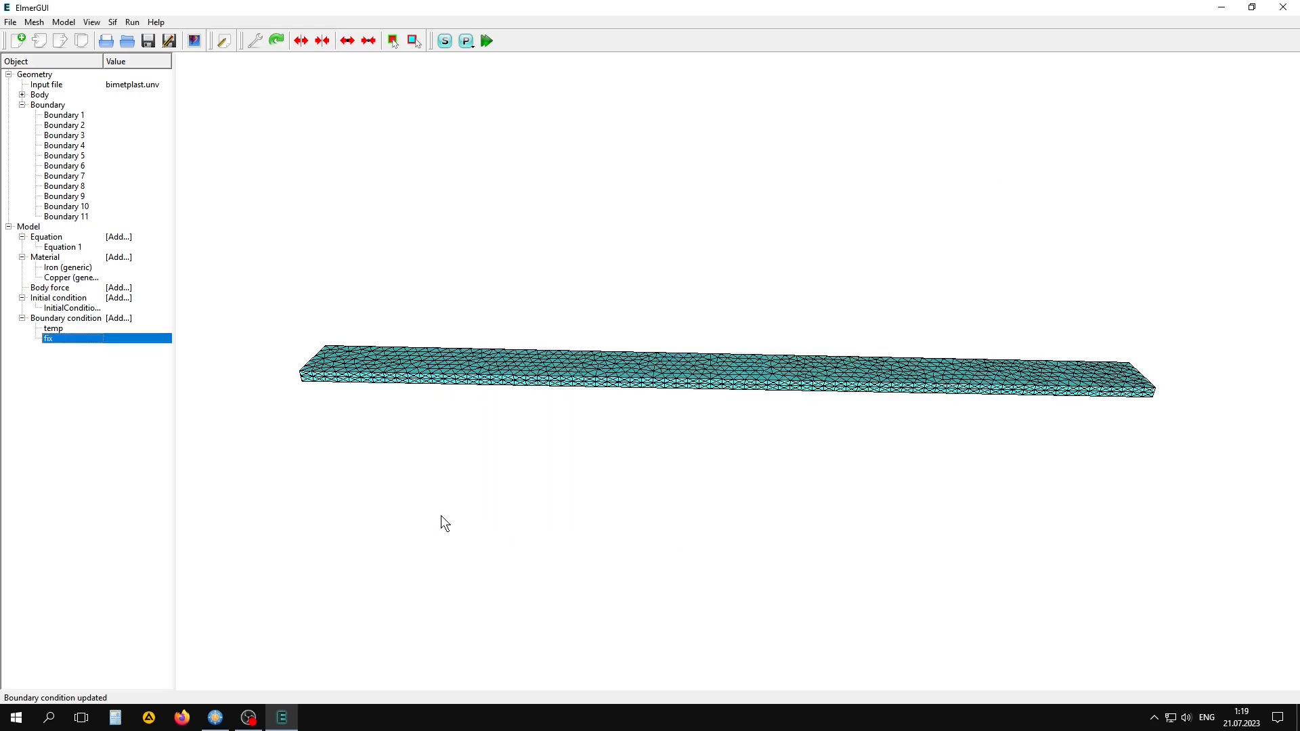
- Enable setting of boundary properties and assign the temp condition to the plate's large upper face, Boundary 5
click(412, 41)
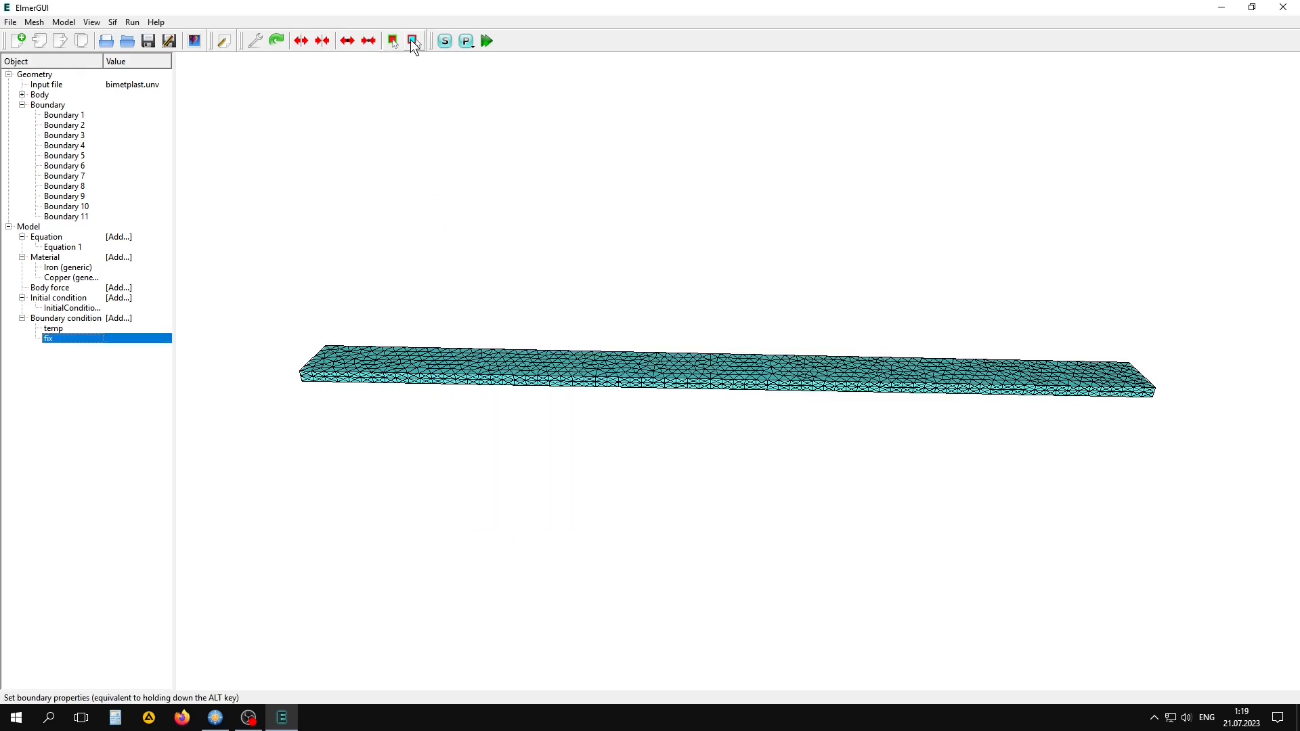
double_click(485, 364)
click(715, 346)
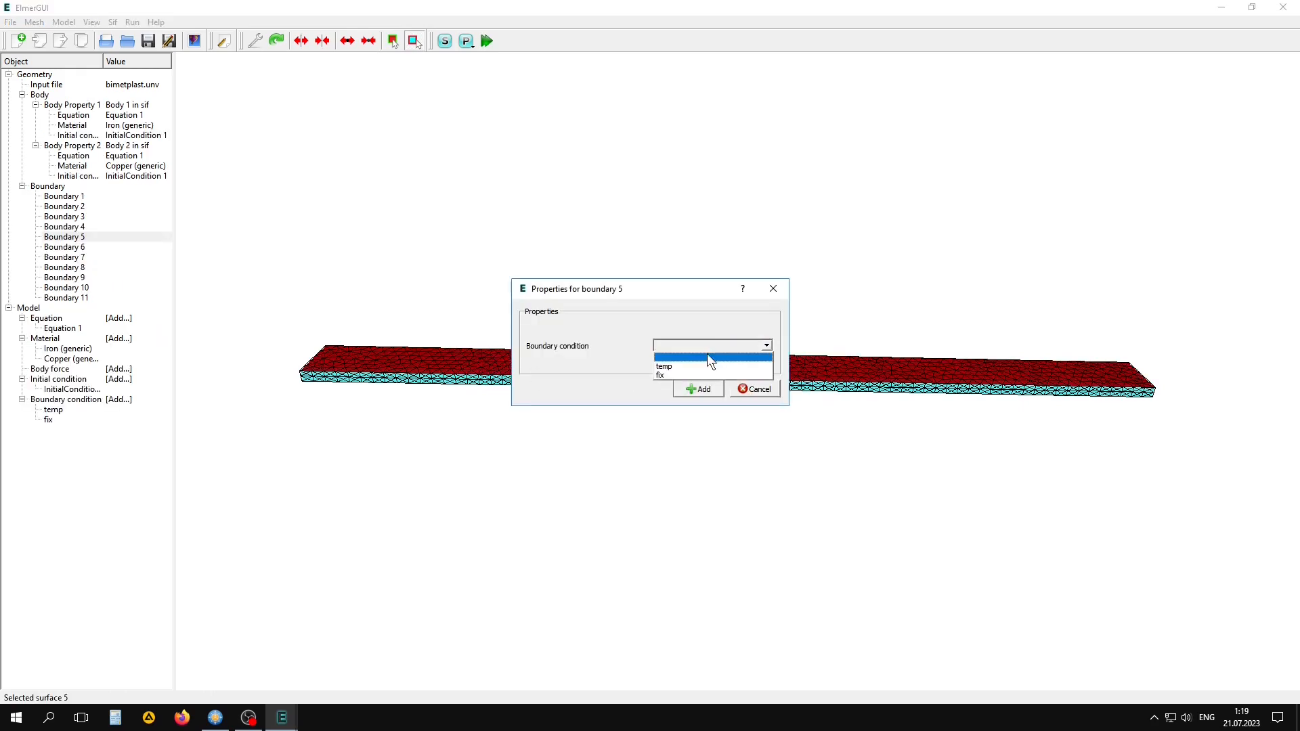
click(671, 368)
click(702, 390)
- Assign the temp condition to the plate's large underside face, Boundary 7
drag(644, 516, 603, 355)
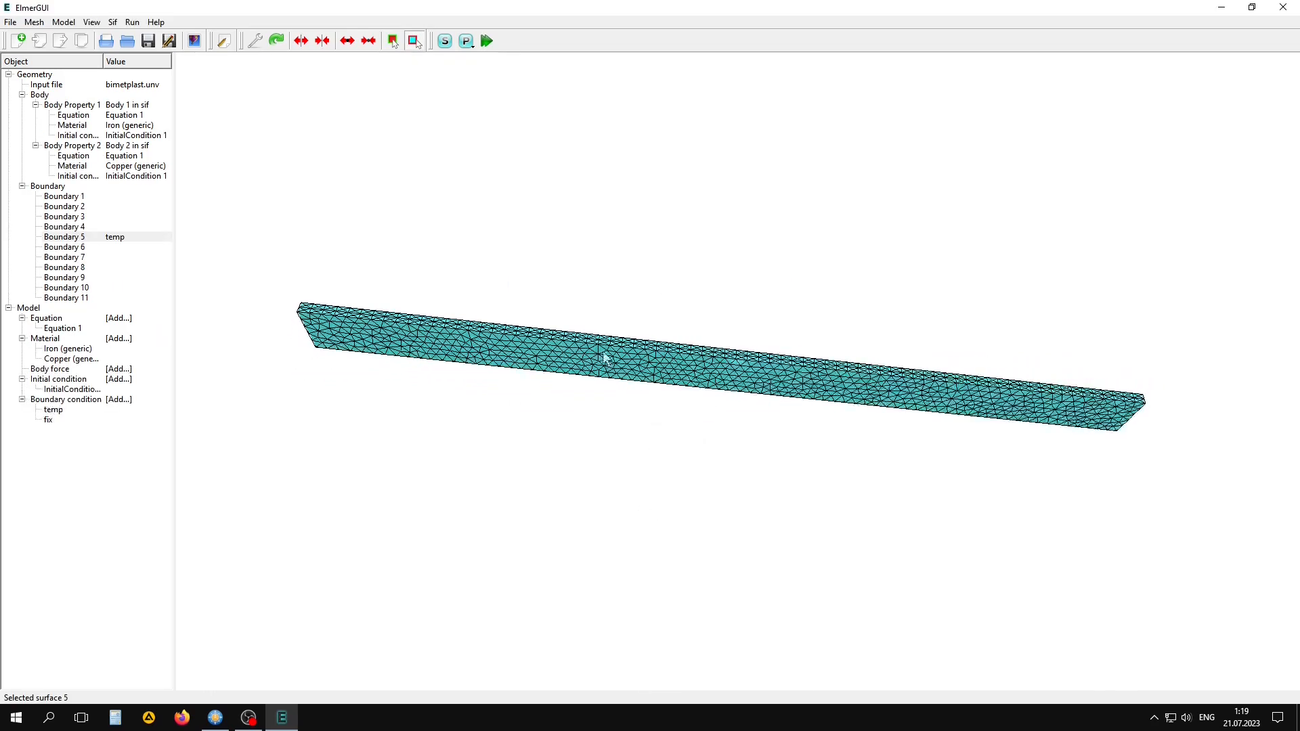
double_click(622, 359)
click(698, 346)
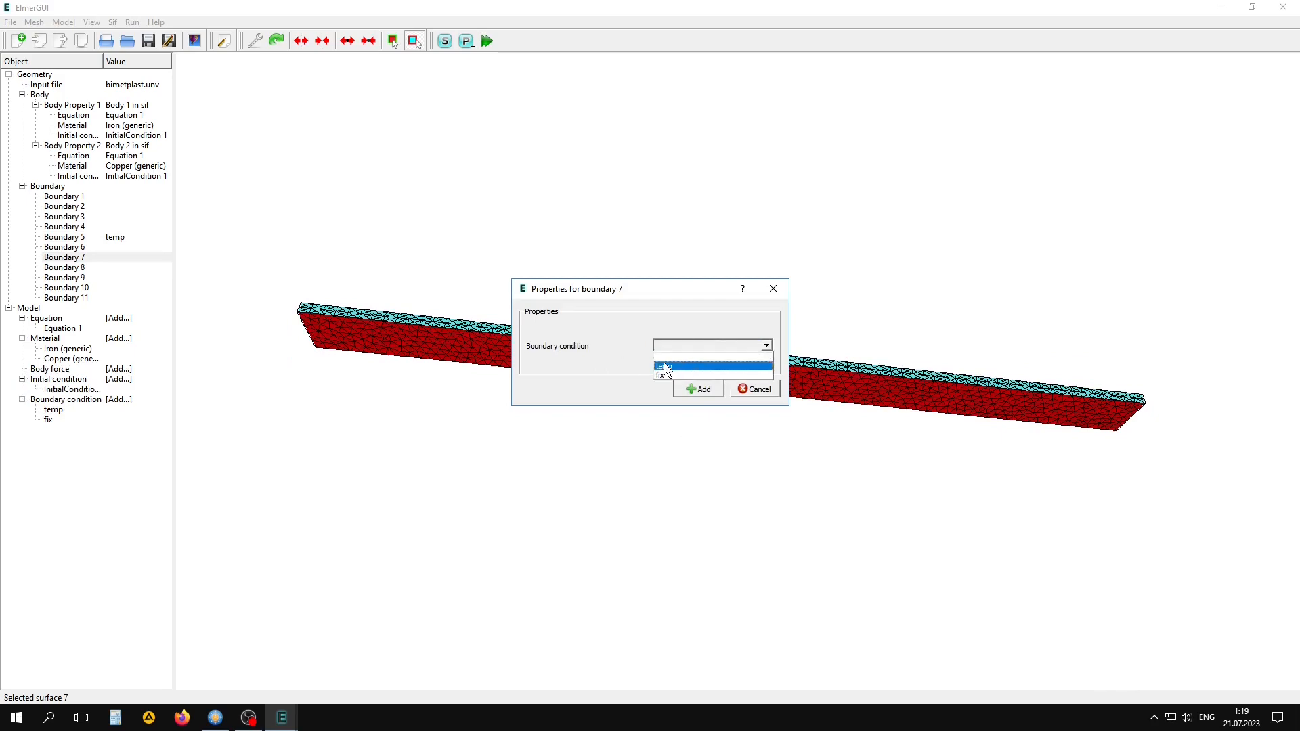
click(665, 363)
click(698, 389)
- Assign the fix condition to one layer's narrow end face at the plate's short end, Boundary 1
drag(844, 376, 792, 403)
double_click(861, 416)
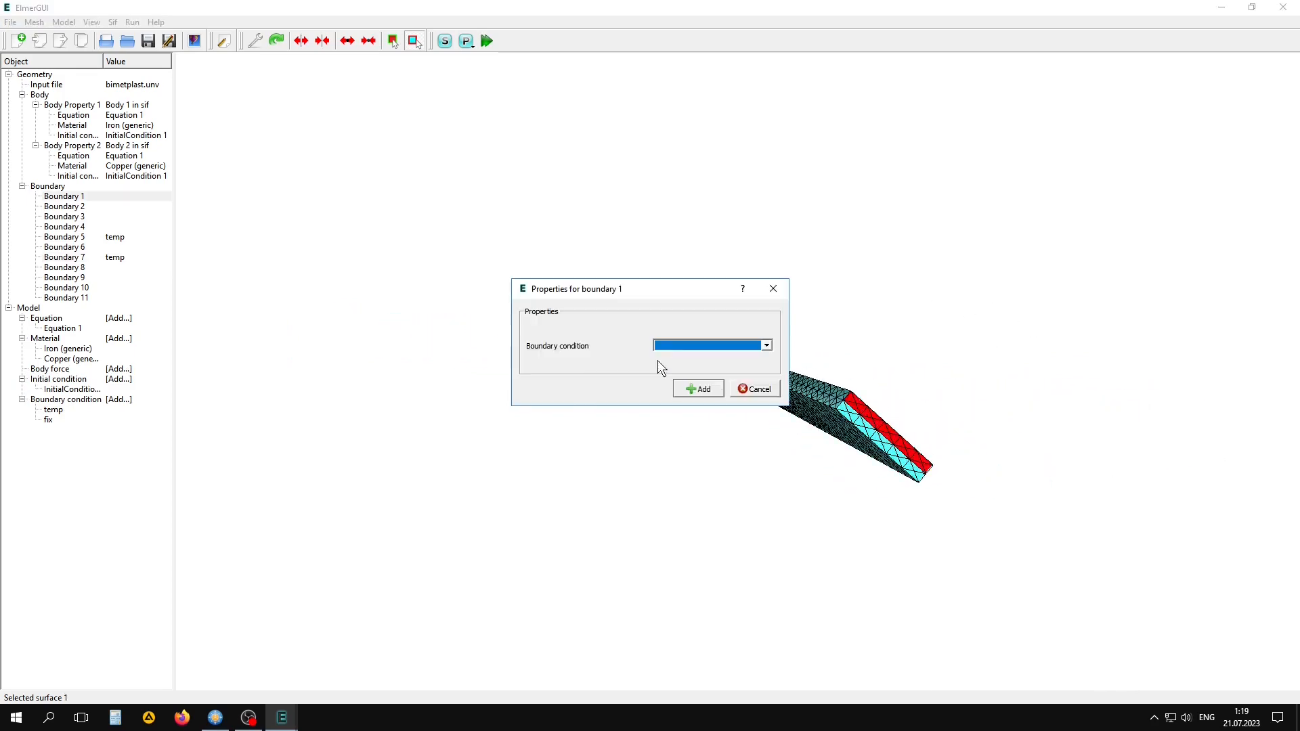
click(667, 344)
click(664, 375)
click(698, 389)
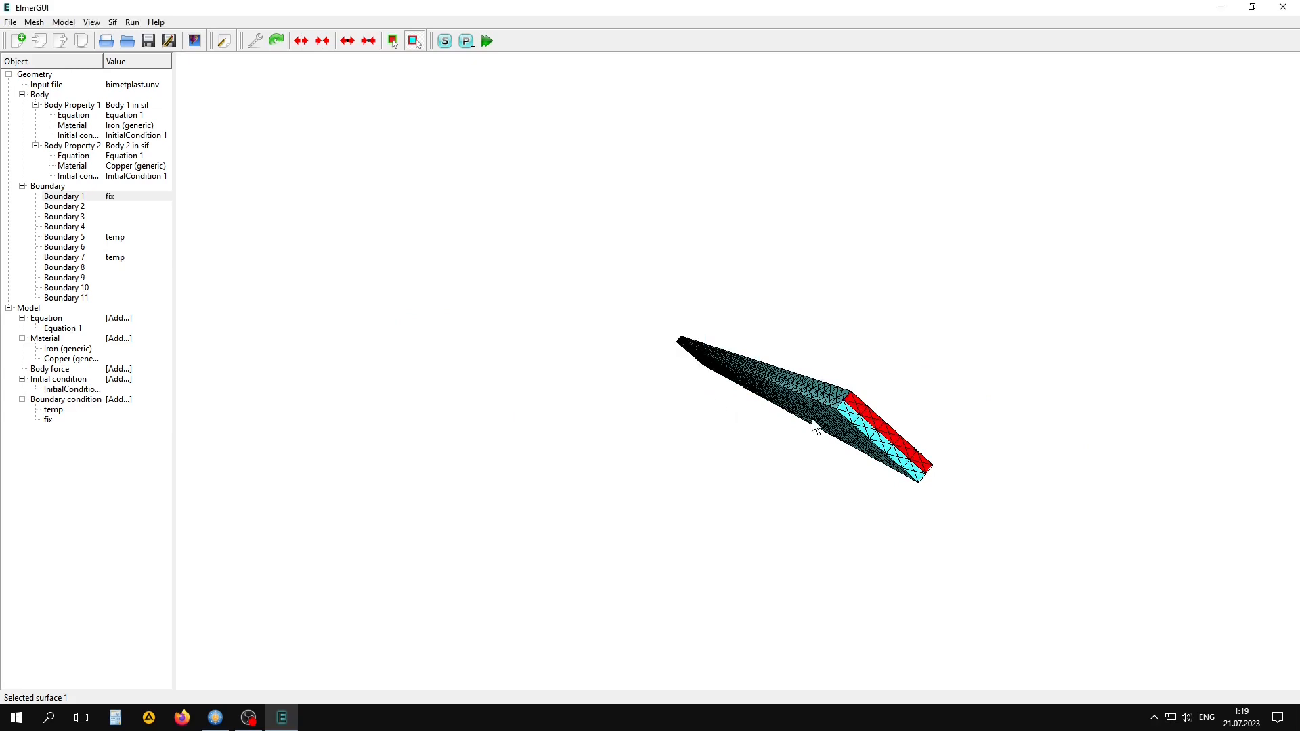
- Assign the fix condition to the other layer's narrow end face at the same short end, Boundary 2
double_click(847, 418)
click(675, 348)
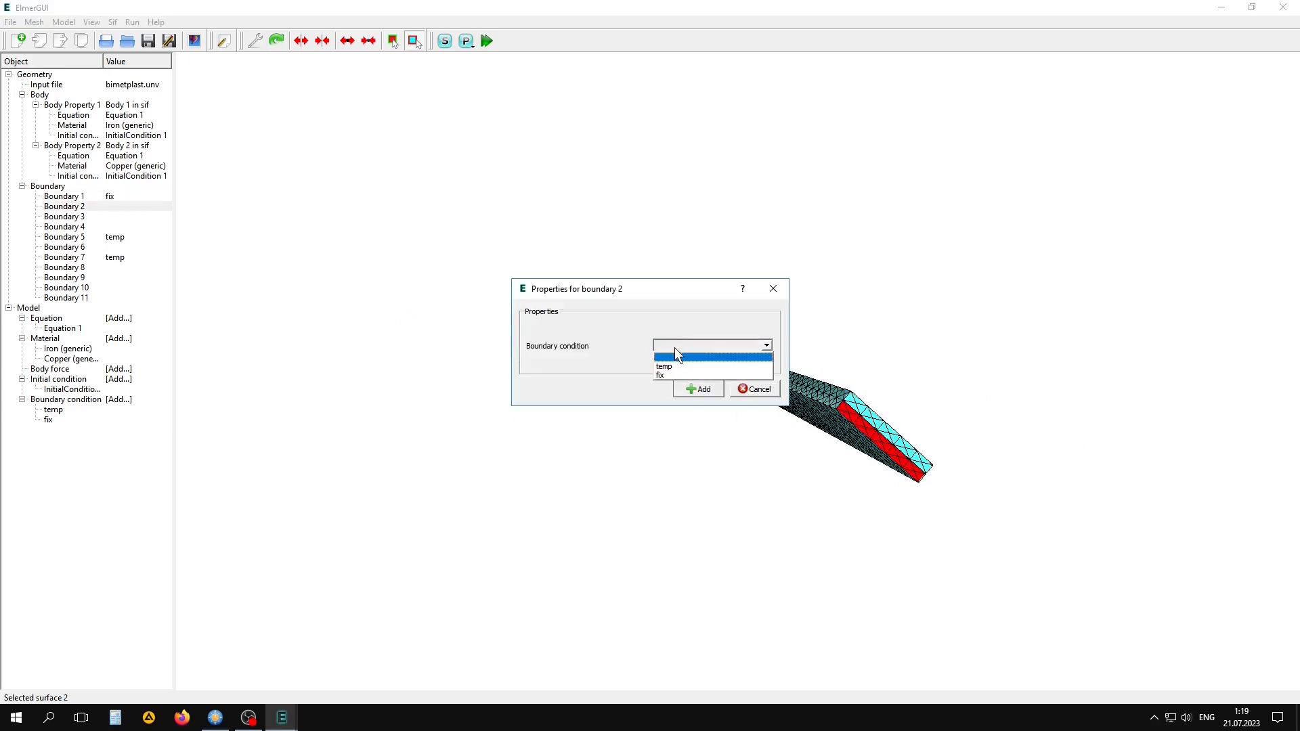
click(669, 372)
click(689, 393)
drag(685, 394, 501, 323)
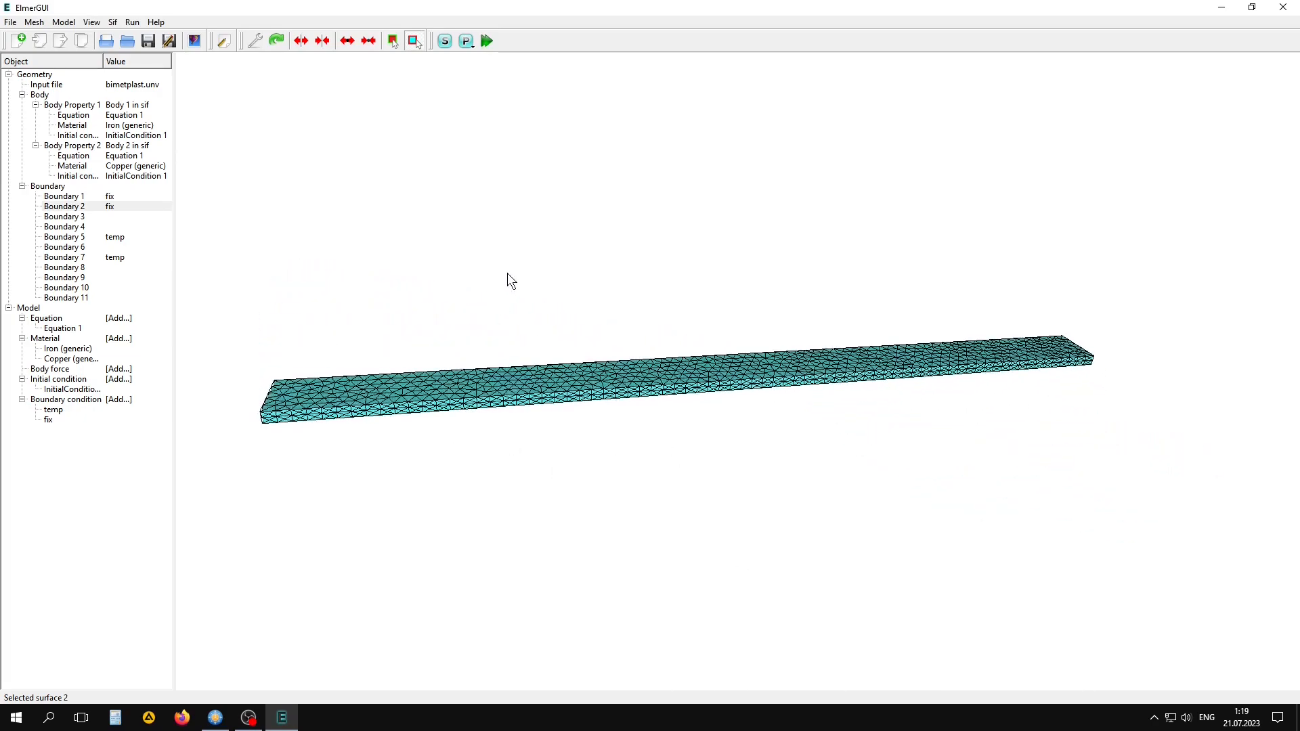
- Save the project in the folder D:/test/elmer and generate the solver input file
click(63, 42)
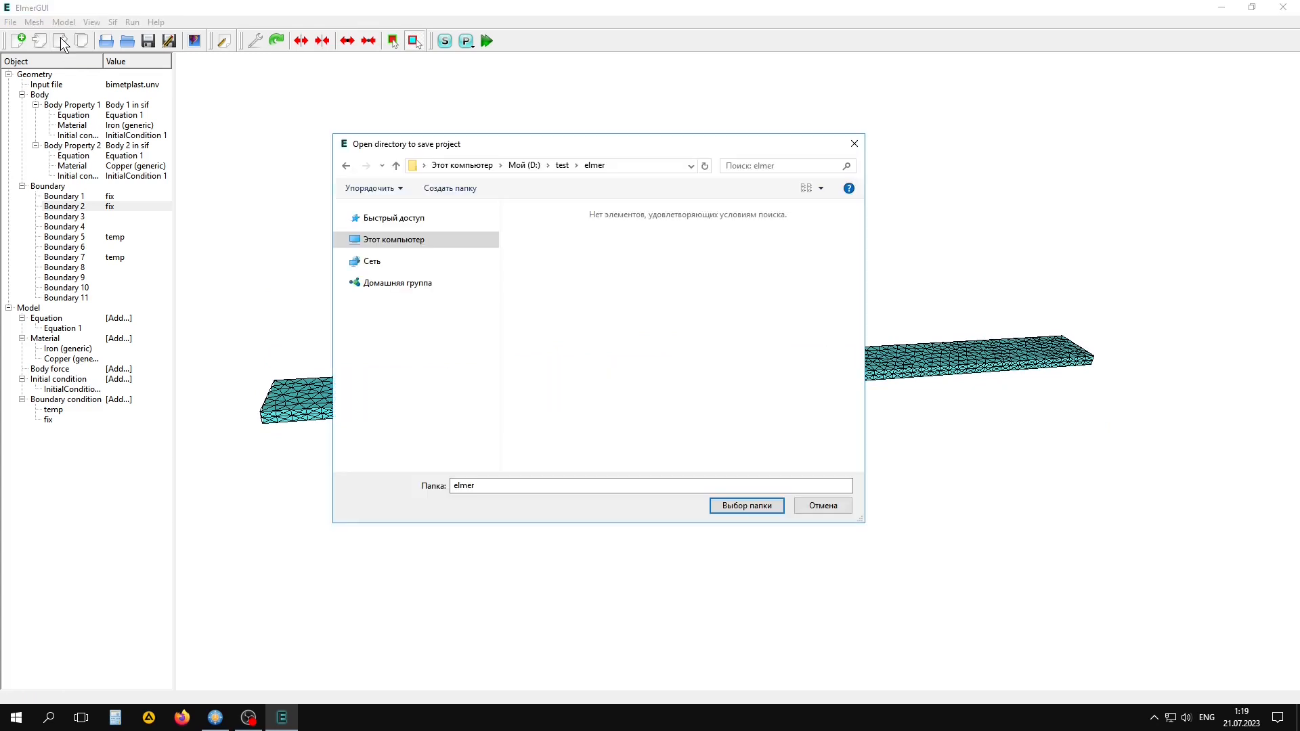
click(738, 507)
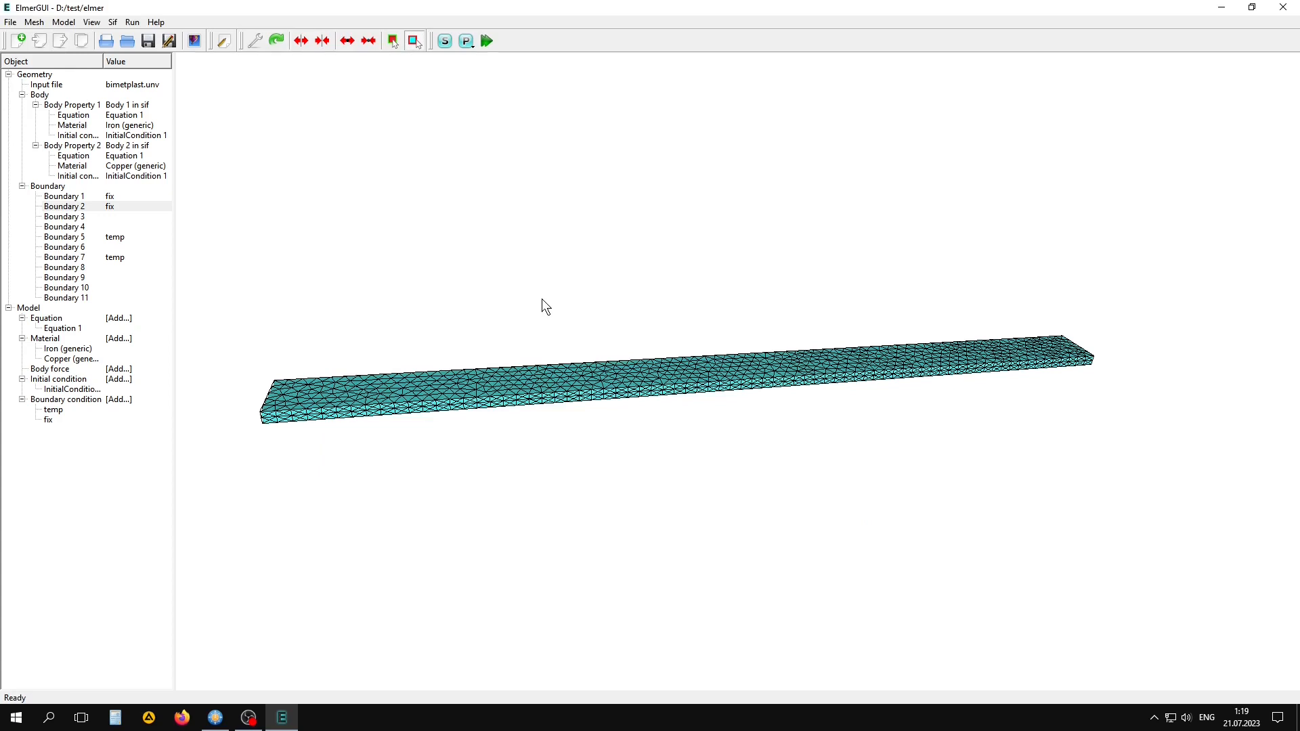
click(112, 22)
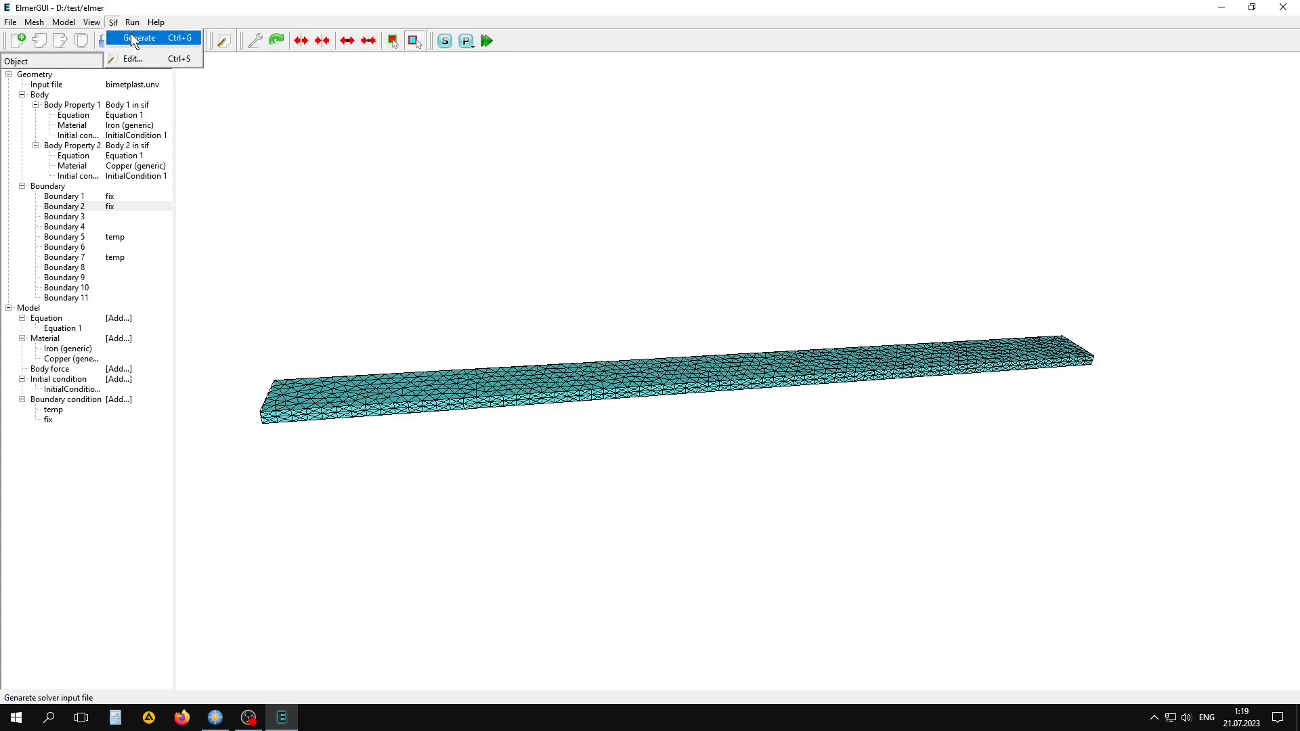
click(131, 34)
- Review the generated solver input file's solver, material and boundary condition sections, and run the solver from it
click(223, 41)
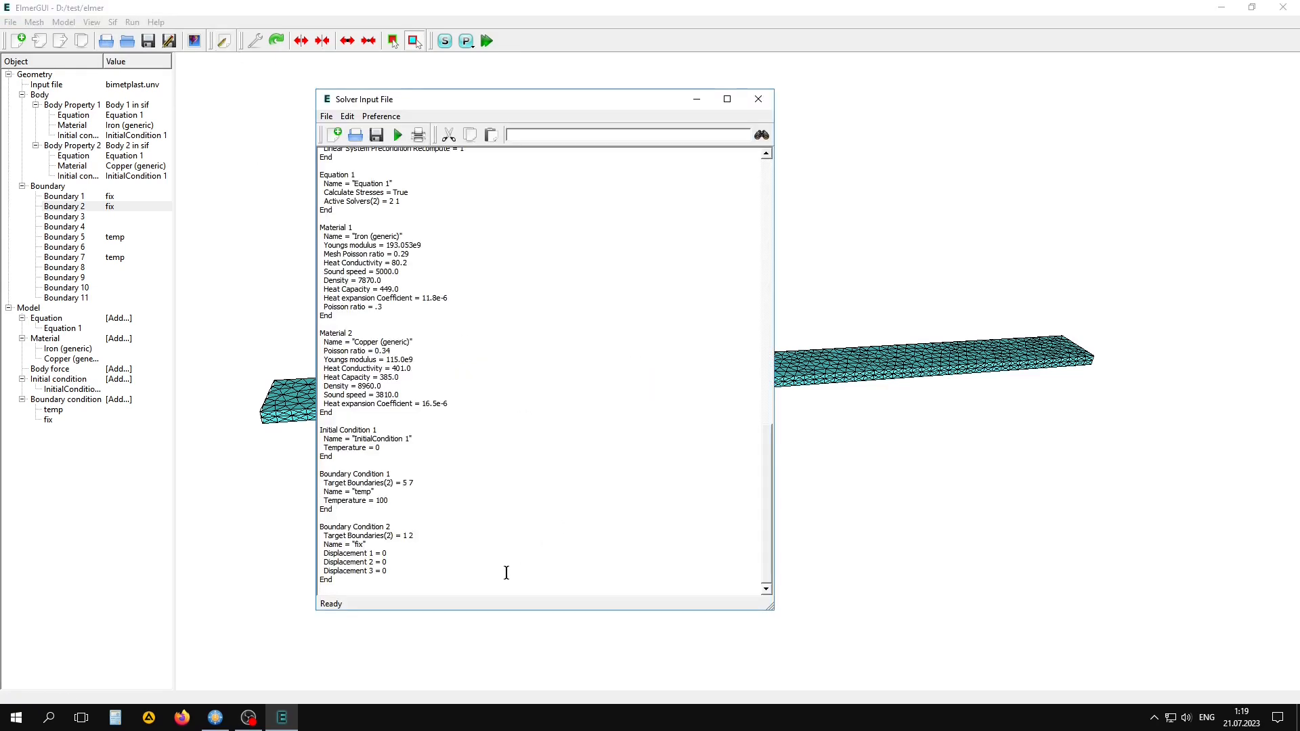
scroll(507, 573, up, 8)
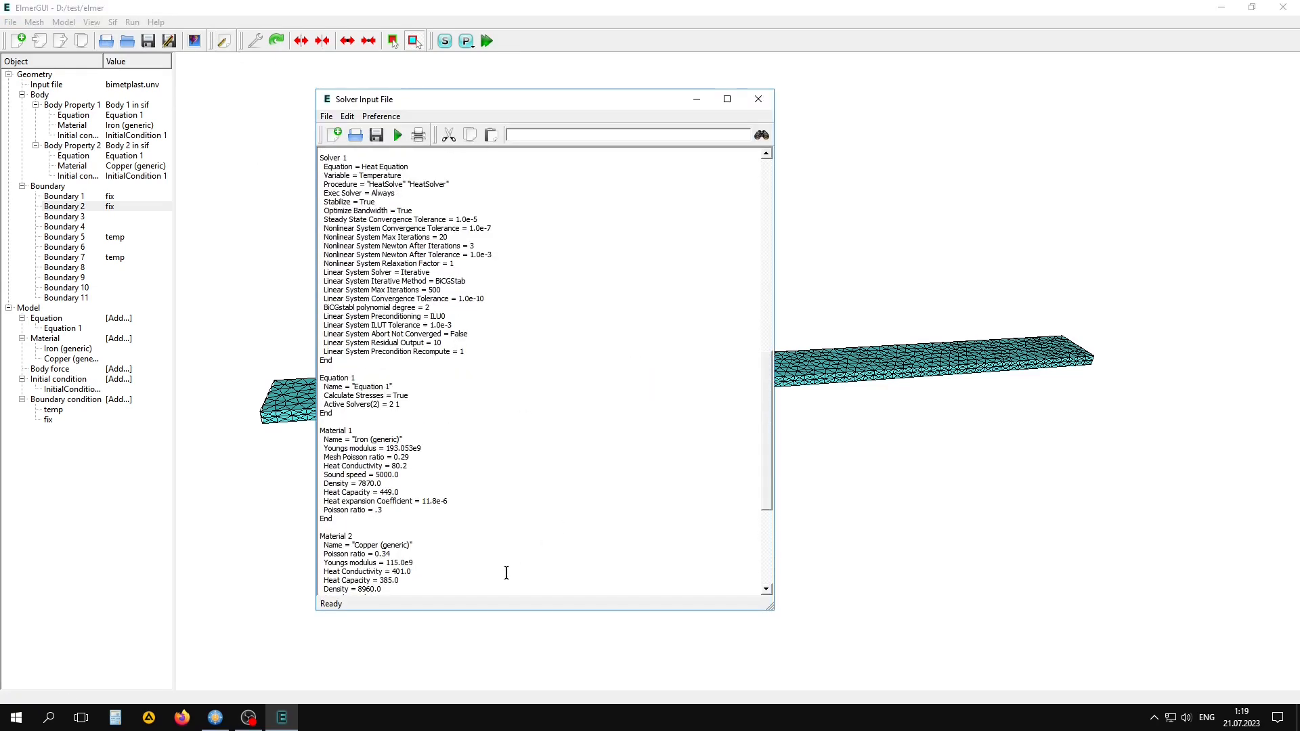
click(398, 135)
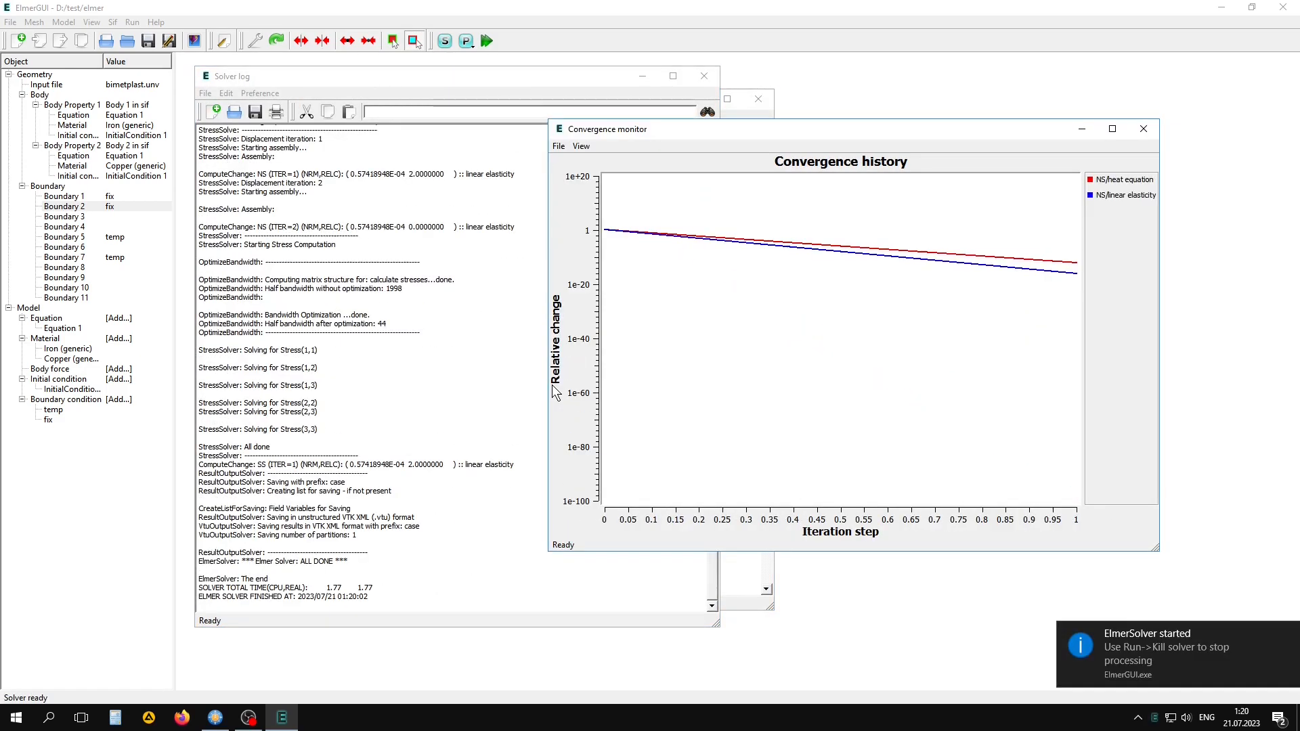
- Open the results in the ElmerVTK postprocessor and add a colorbar to the plate view
click(132, 22)
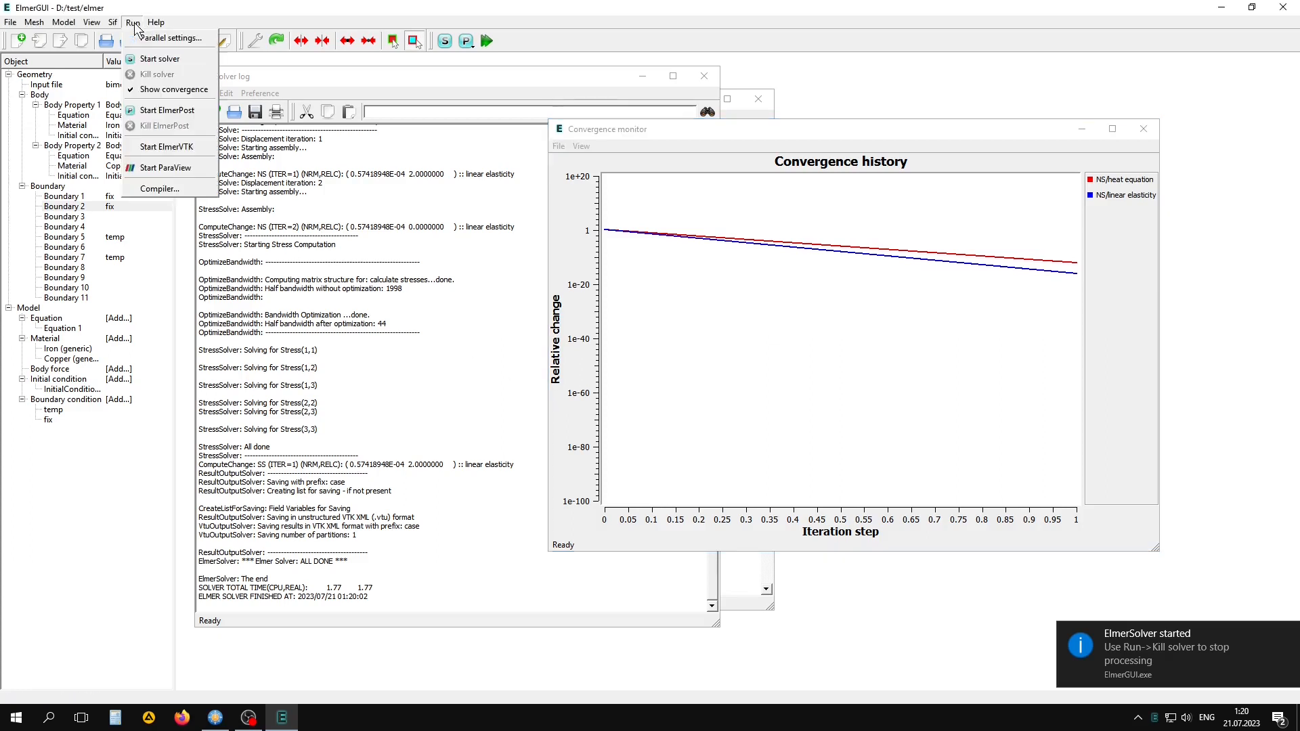
click(175, 145)
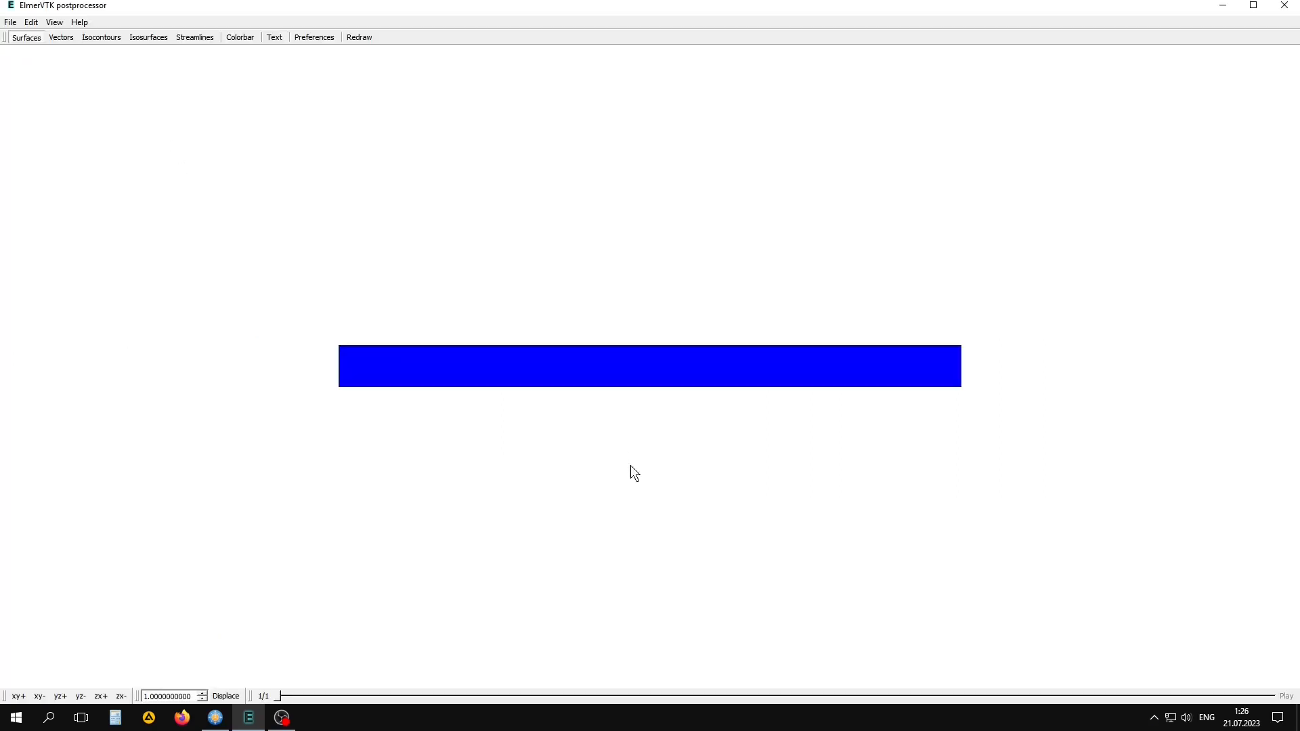
drag(620, 401, 682, 311)
click(239, 37)
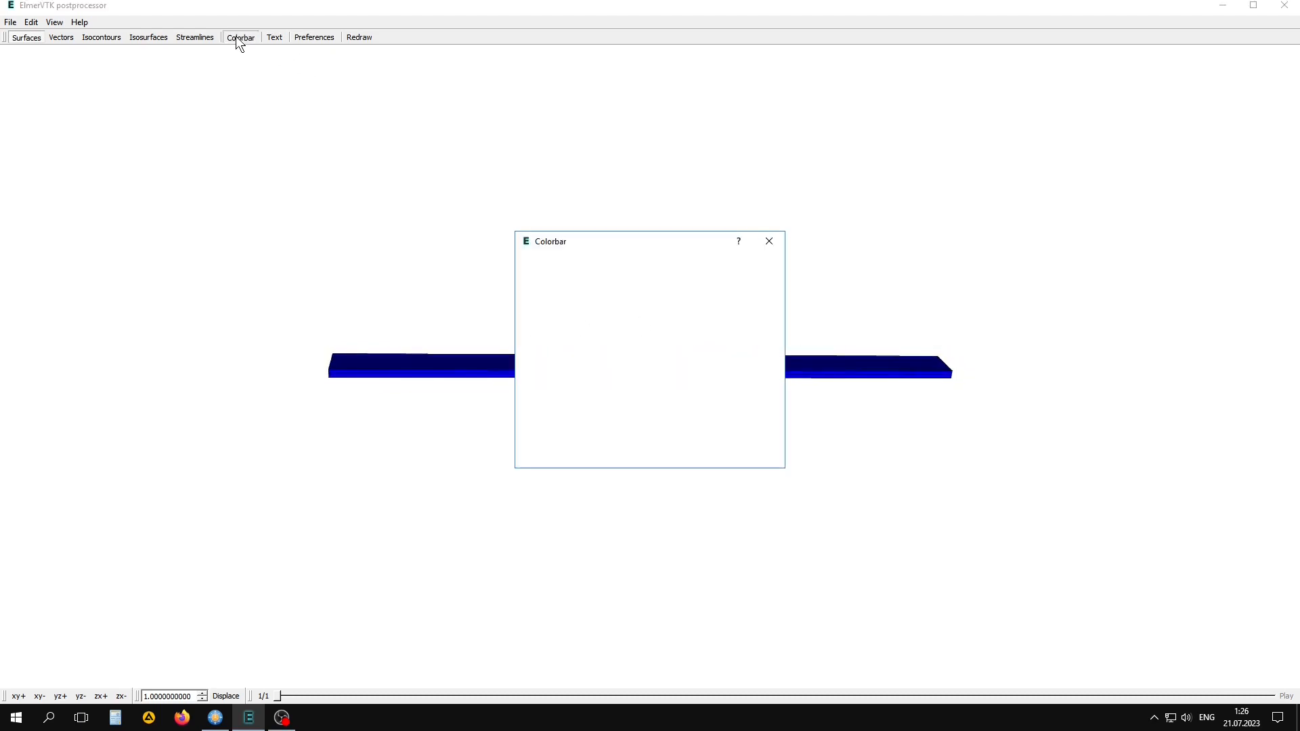
click(630, 451)
click(760, 453)
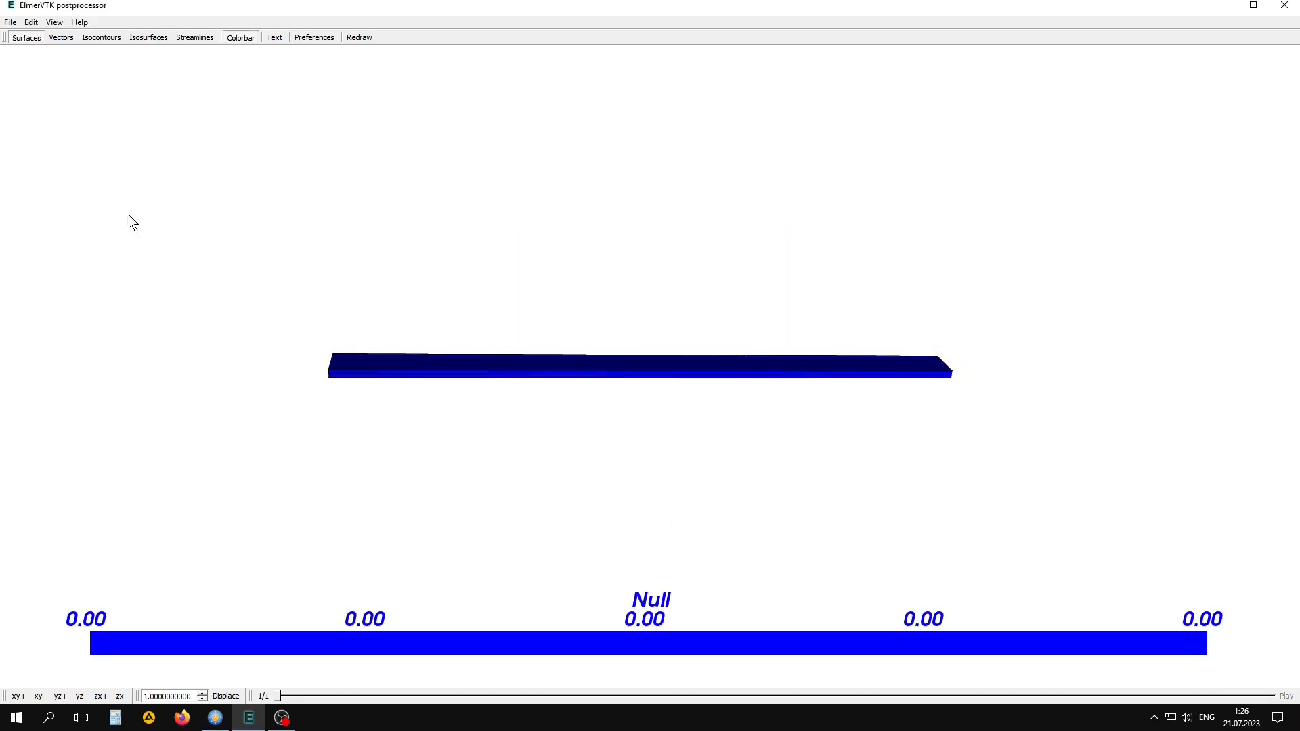
- Colour the plate's surfaces by the displacement_z result
click(29, 38)
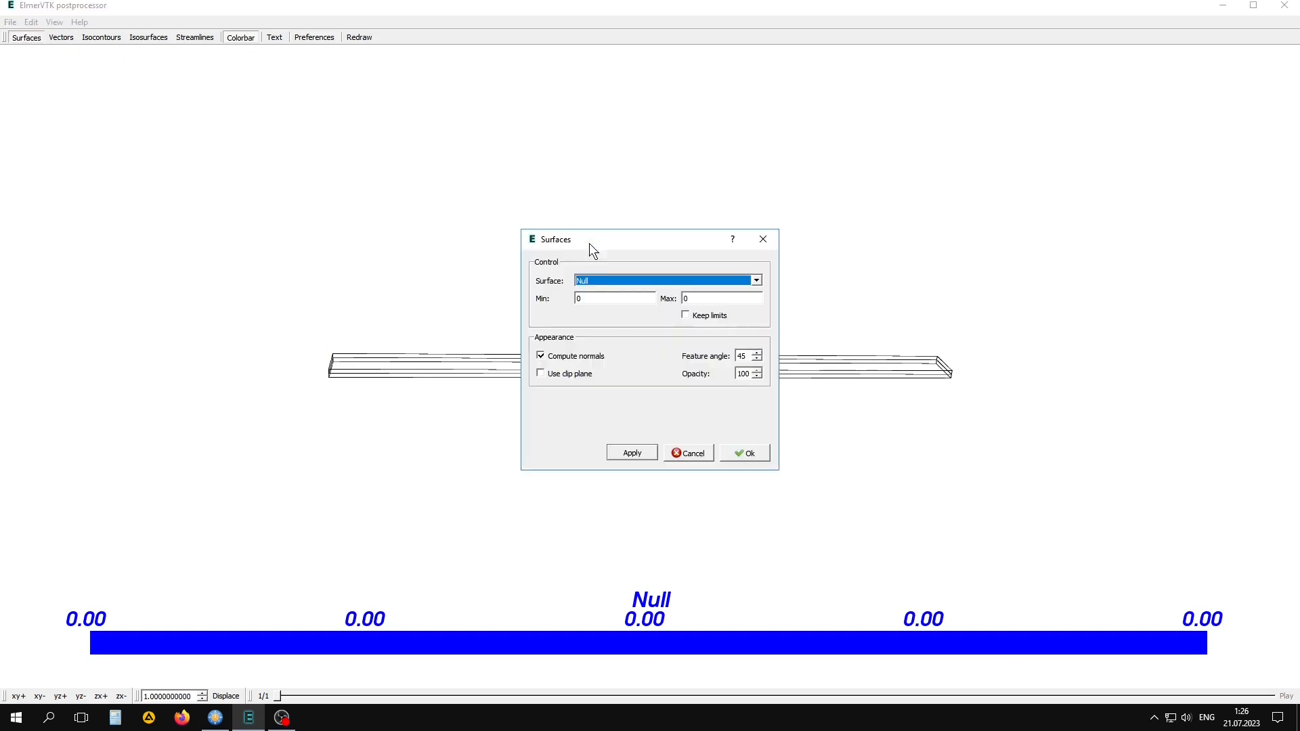
click(605, 279)
scroll(659, 310, down, 3)
scroll(660, 311, down, 1)
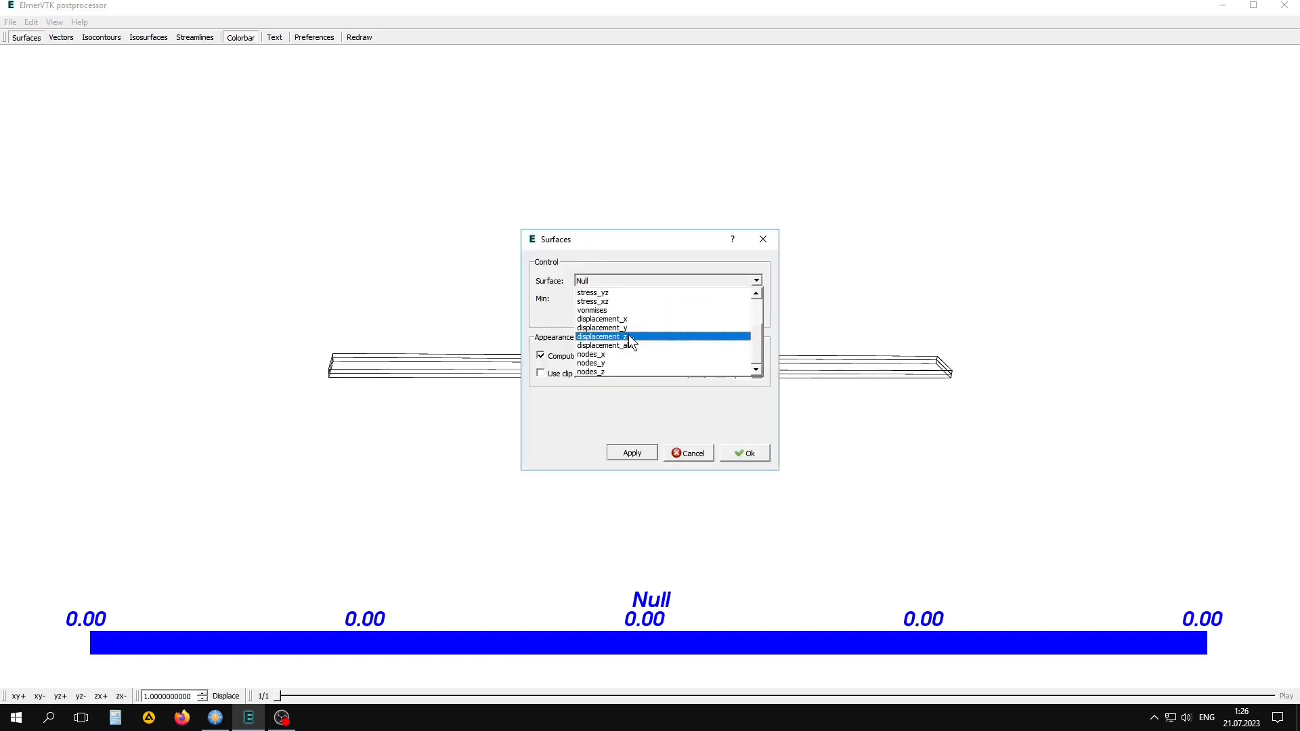
click(629, 335)
click(626, 453)
click(743, 454)
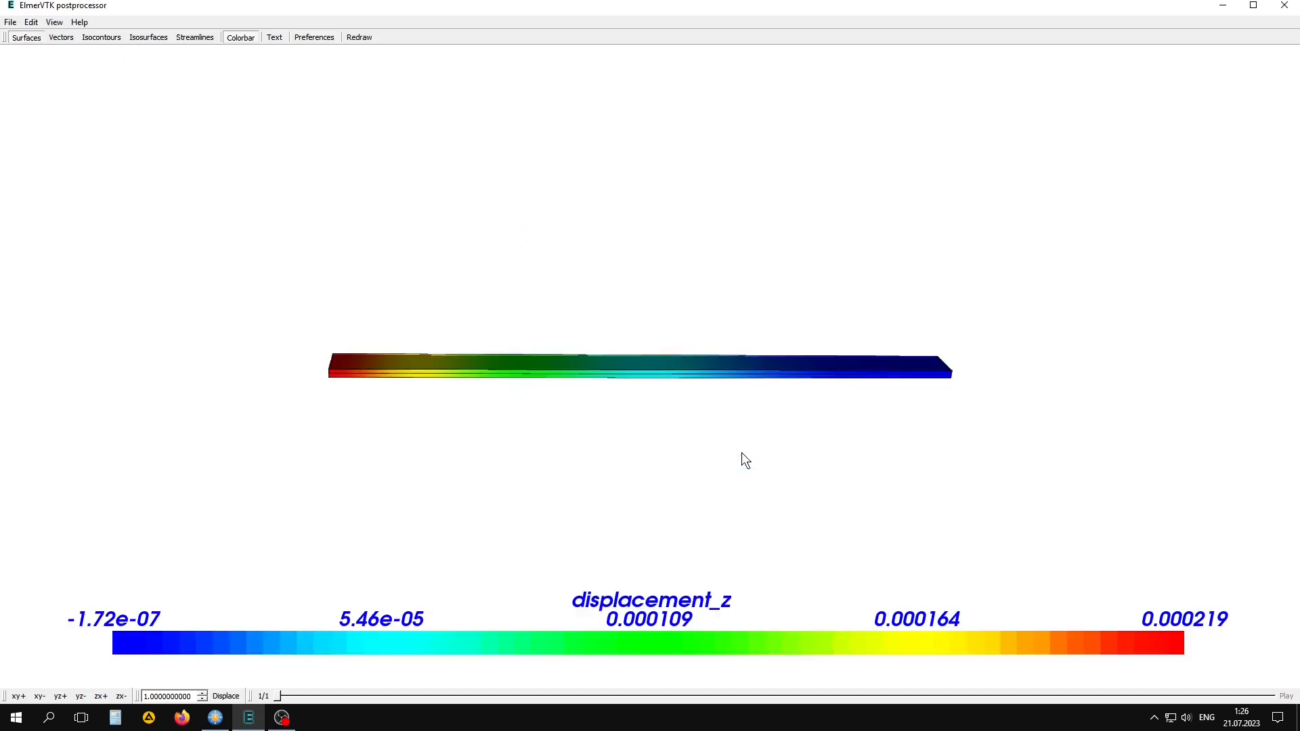
- Show the plate's deformed shape with the displacement scale factor set to 12
click(217, 698)
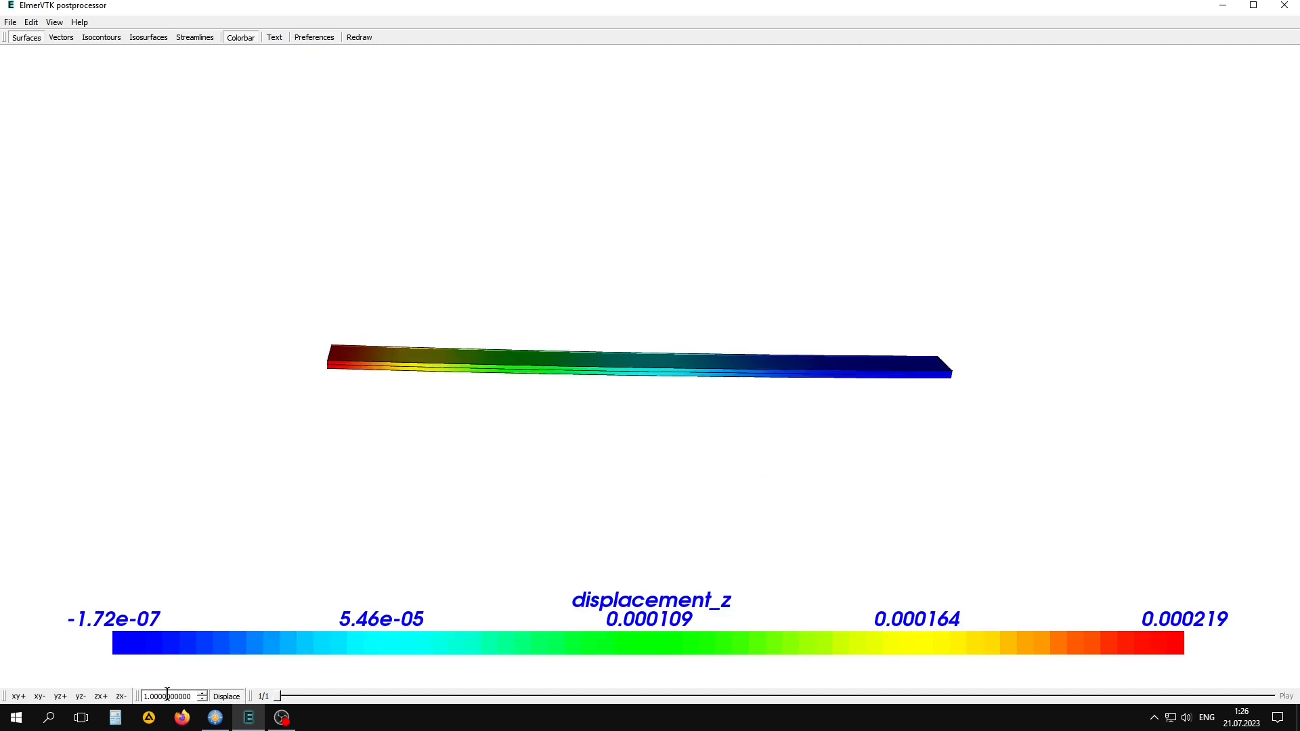
scroll(167, 697, up, 10)
scroll(167, 696, up, 1)
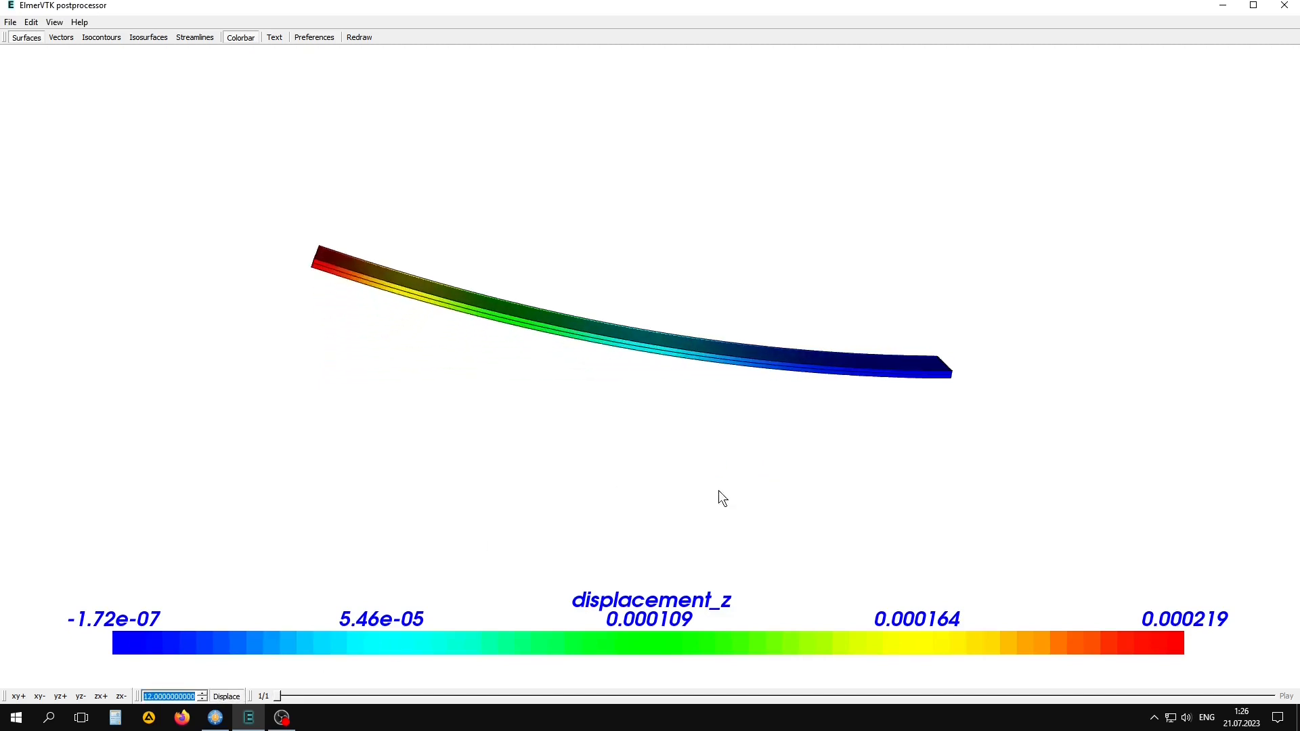
drag(718, 490, 759, 525)
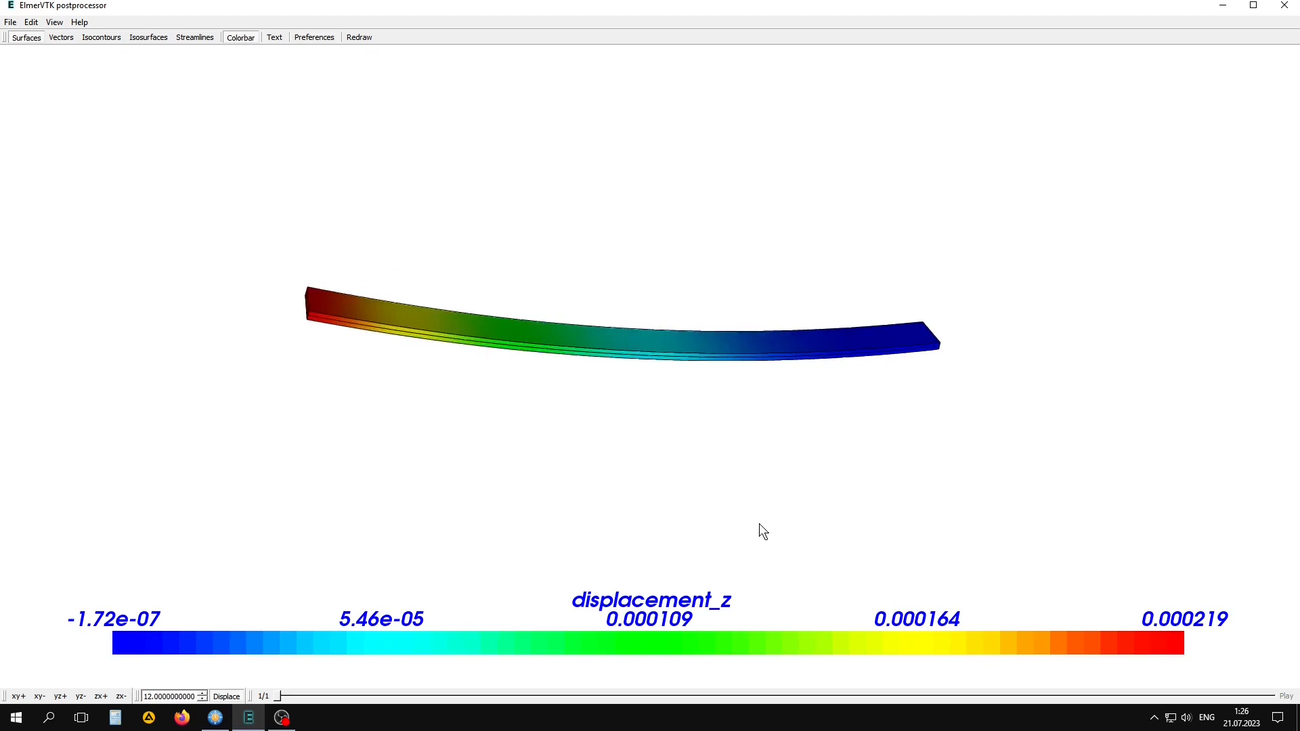
- Plot displacement vectors on the plate coloured by displacement_z and inspect the bent shape from the side
click(68, 37)
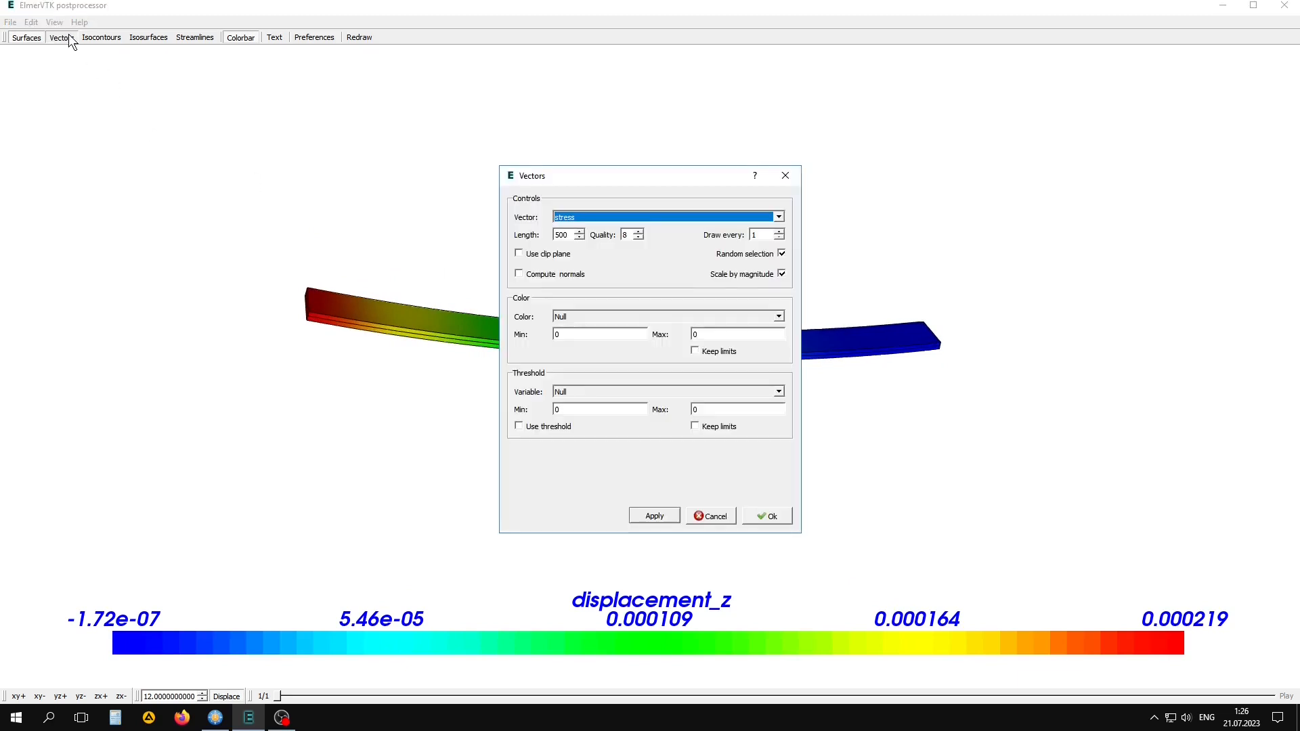
click(649, 218)
click(579, 256)
click(596, 316)
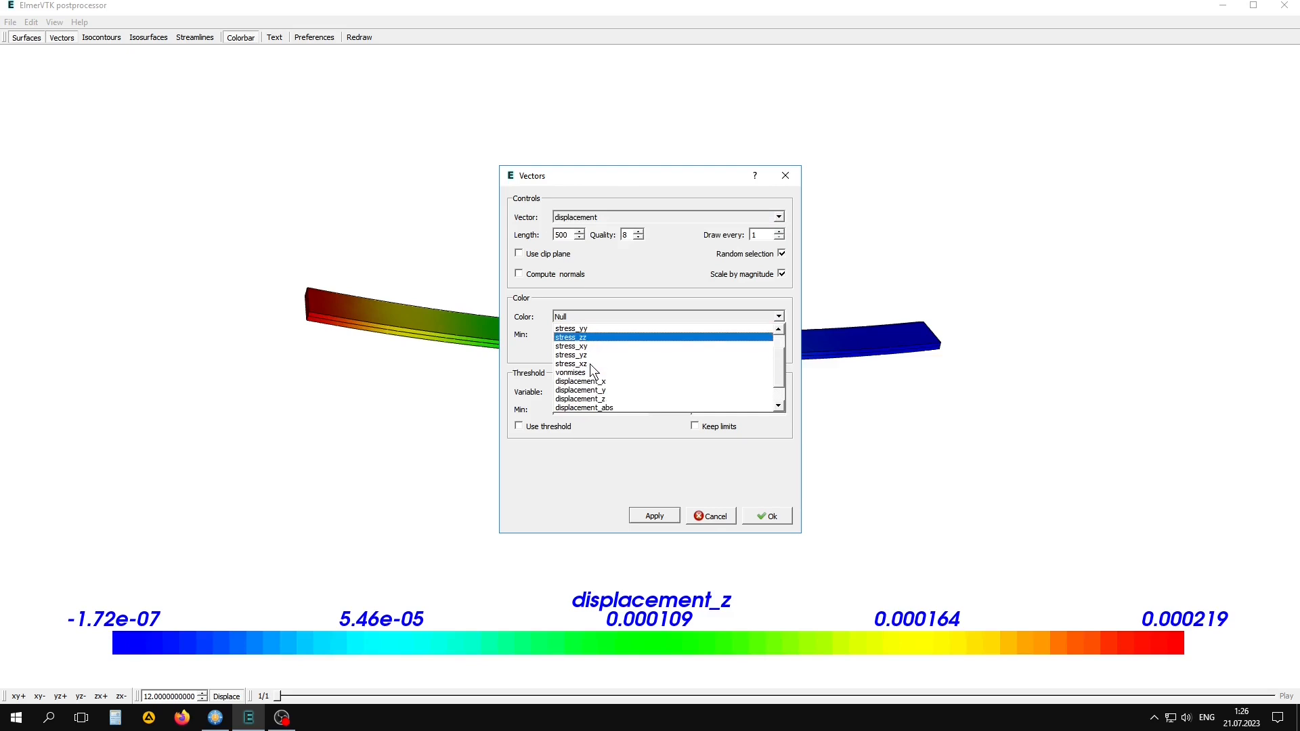
click(596, 399)
click(655, 516)
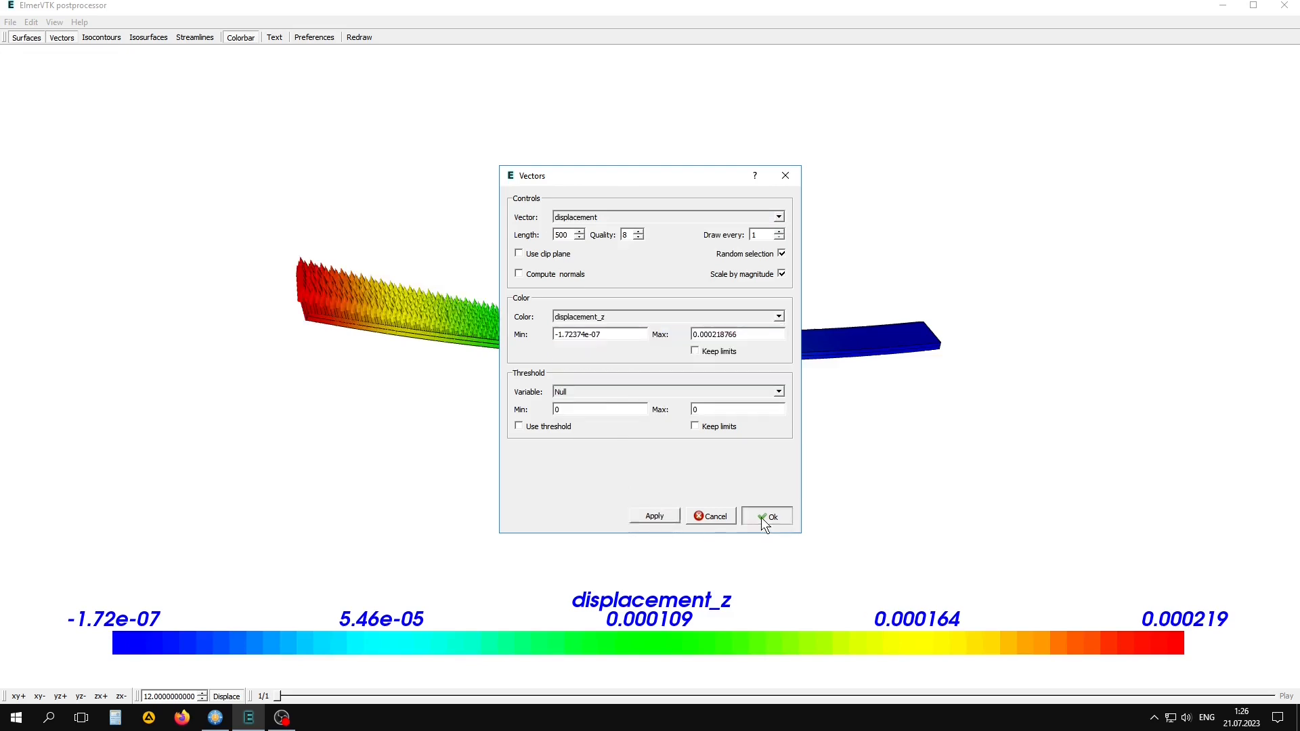
click(767, 517)
middle_drag(624, 371, 695, 409)
scroll(696, 411, up, 2)
drag(696, 409, 447, 359)
drag(588, 361, 488, 352)
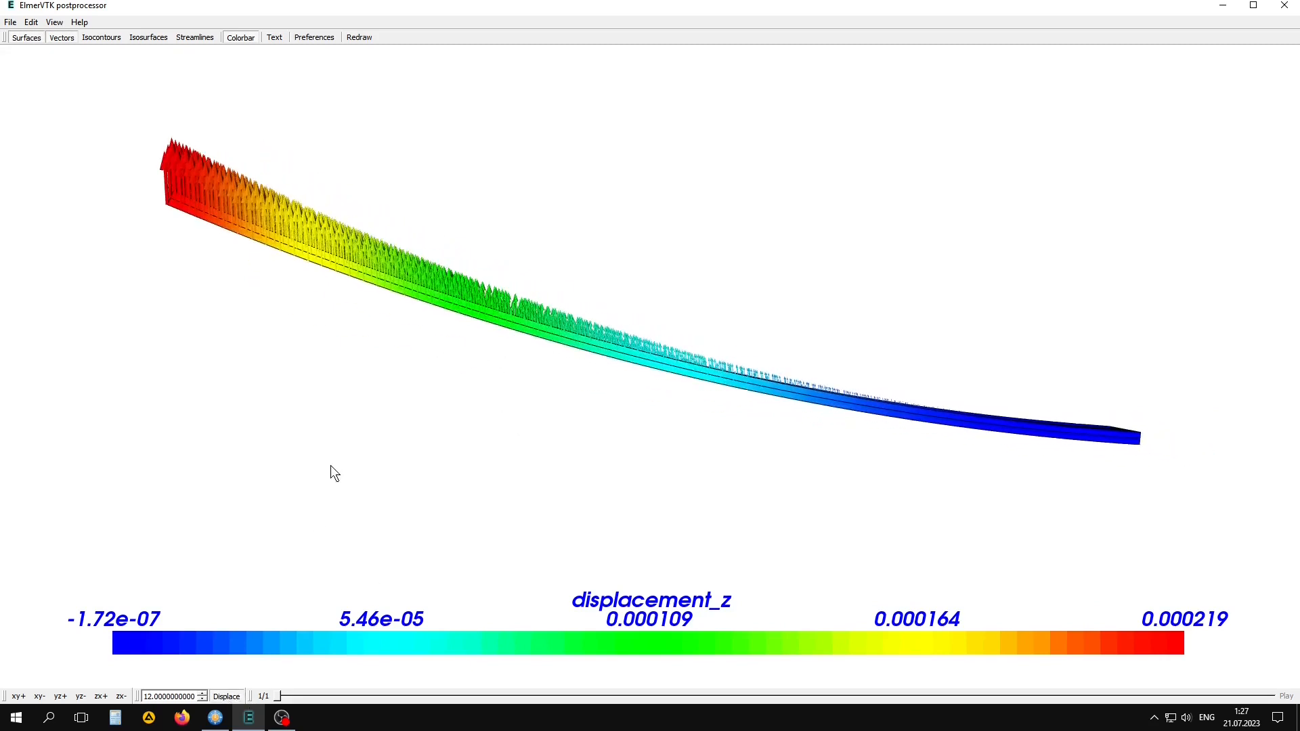